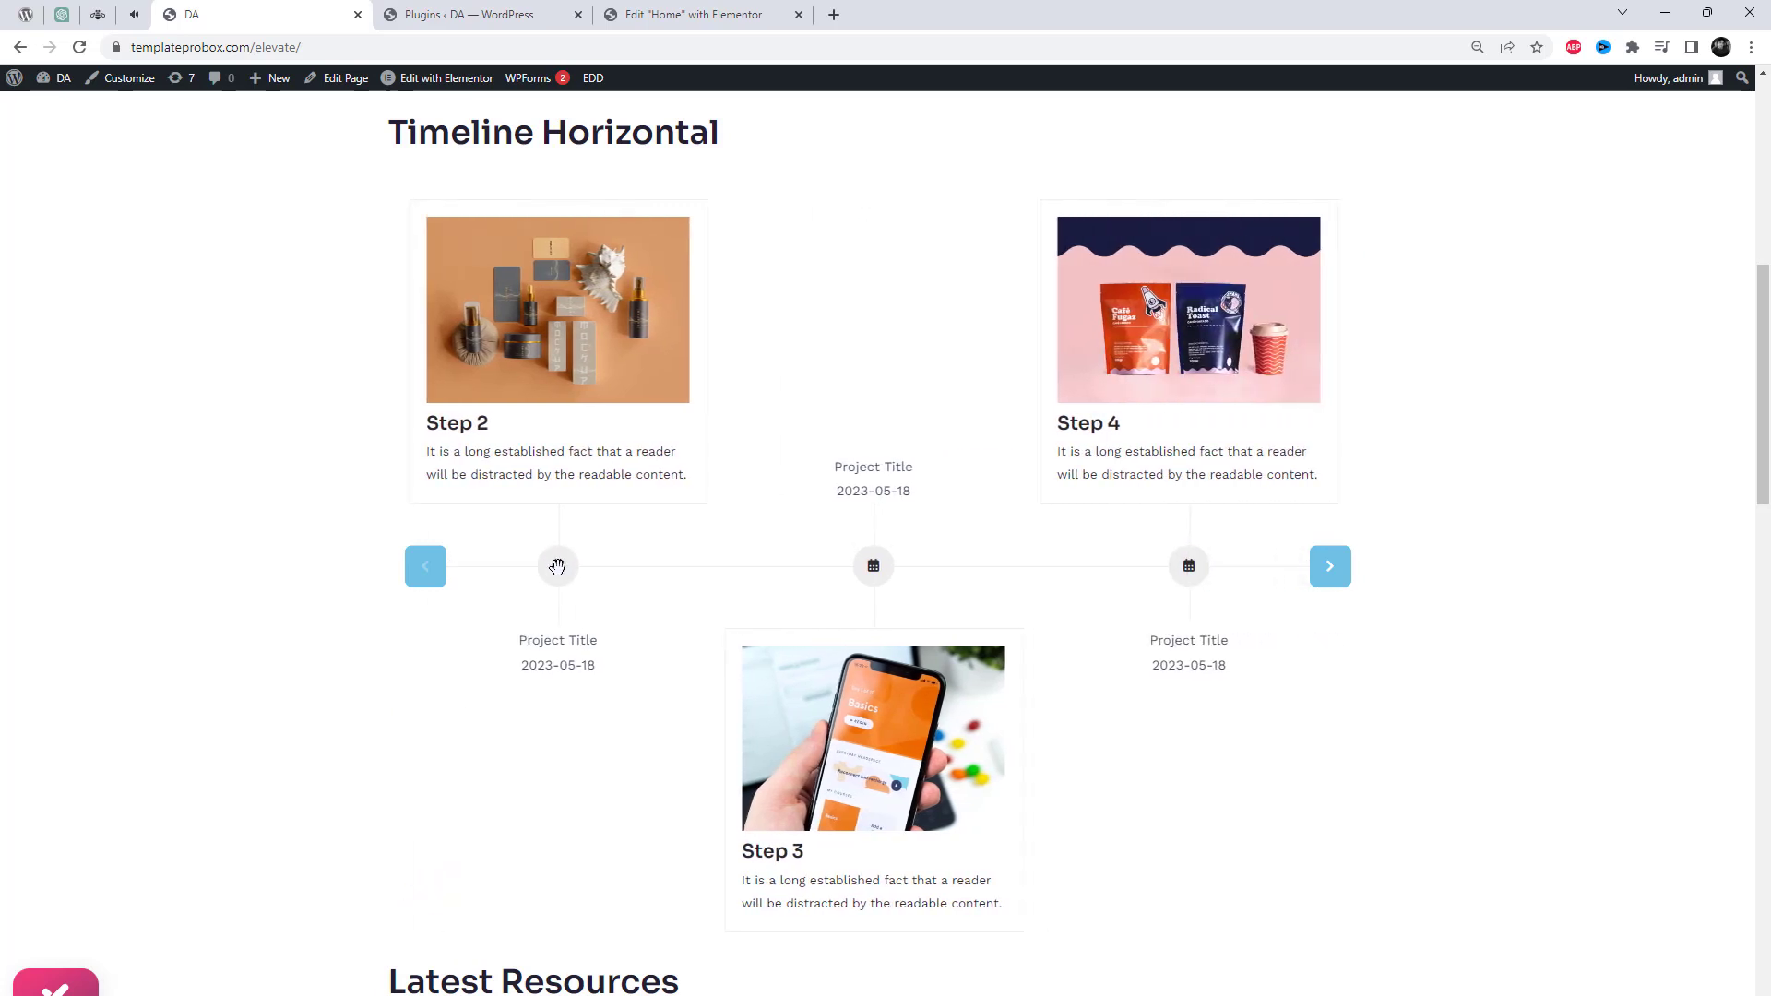
# - Browse the live timeline back to Step 1 and toward Step 4, then inspect the page
pyautogui.click(434, 580)
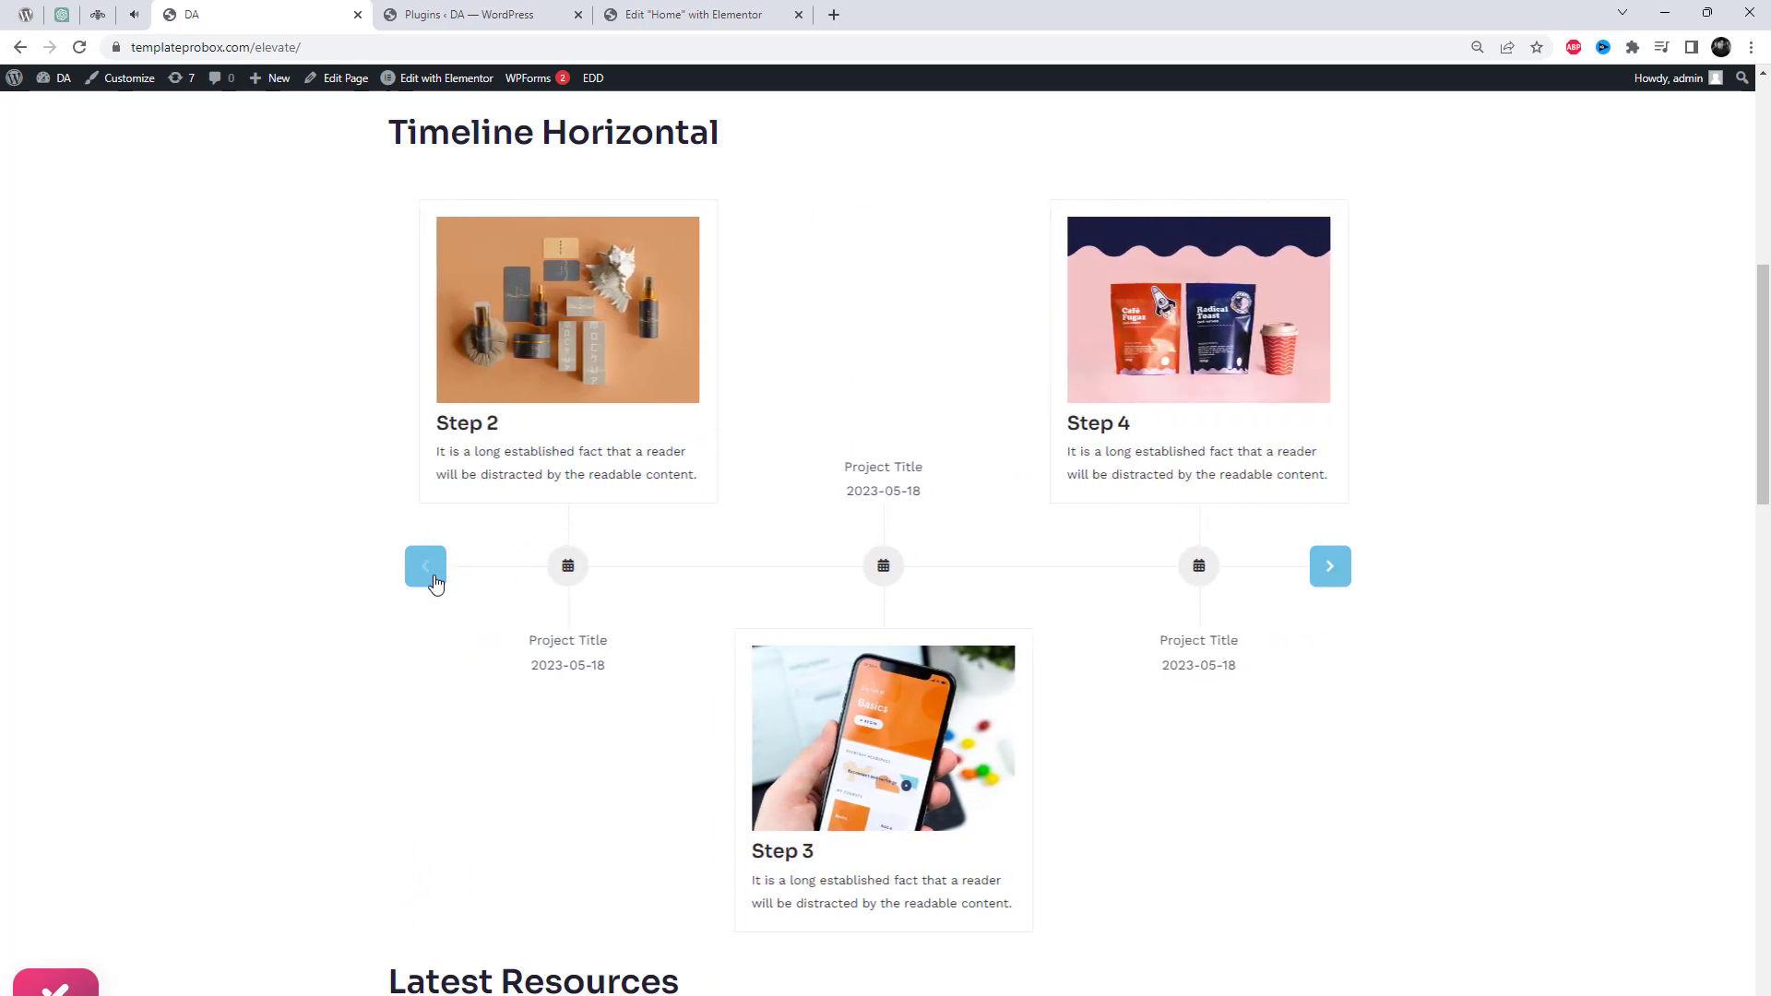
pyautogui.scroll(-3, 937, 609)
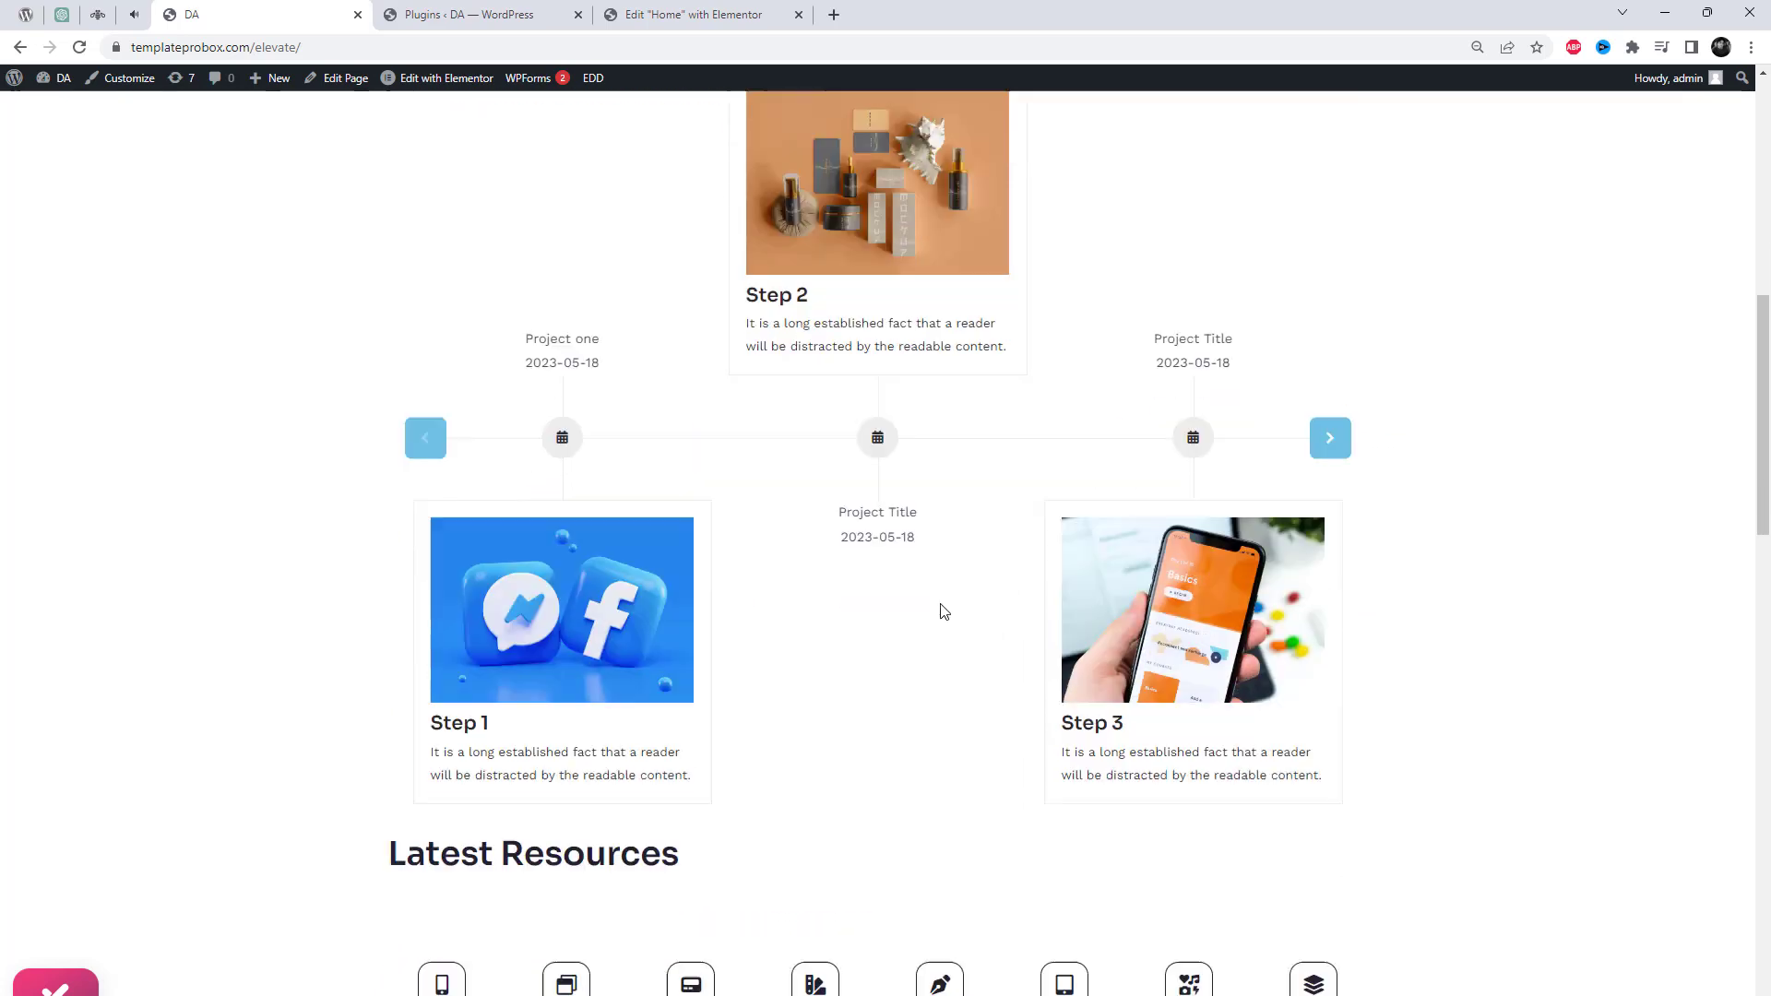
pyautogui.scroll(3, 937, 609)
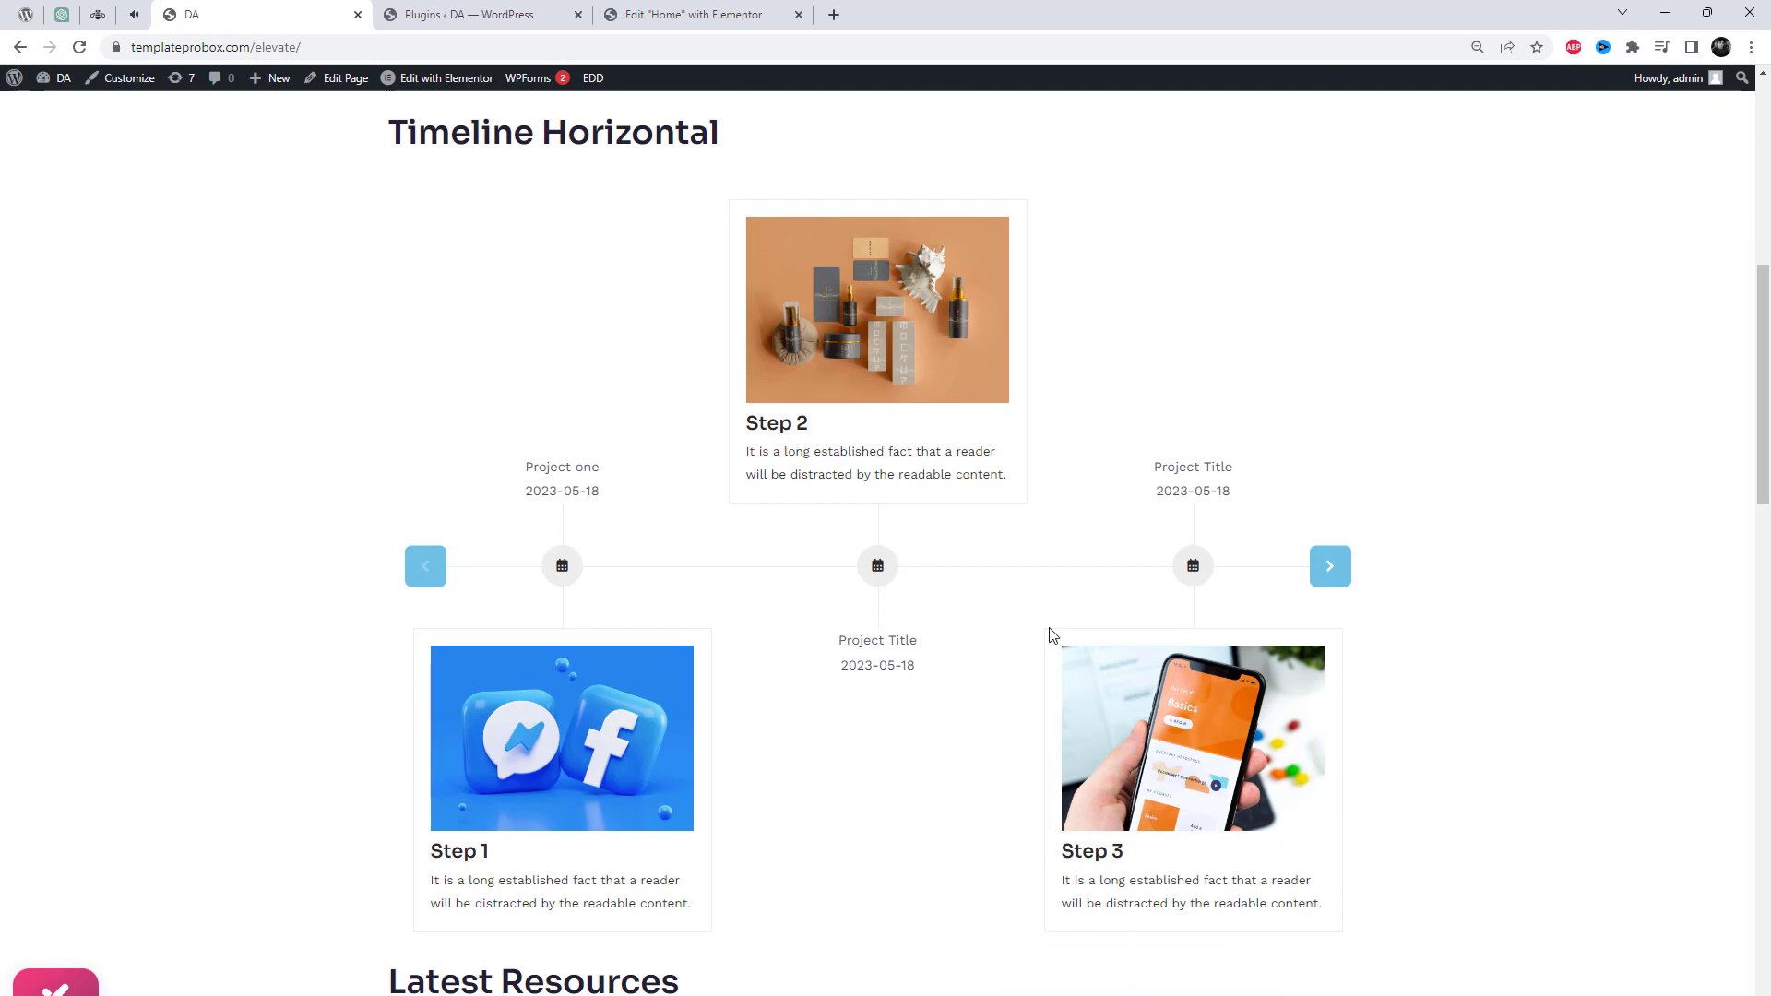
pyautogui.moveTo(1052, 636)
pyautogui.mouseDown()
pyautogui.moveTo(1059, 656)
pyautogui.moveTo(517, 620)
pyautogui.moveTo(1051, 652)
pyautogui.mouseUp()
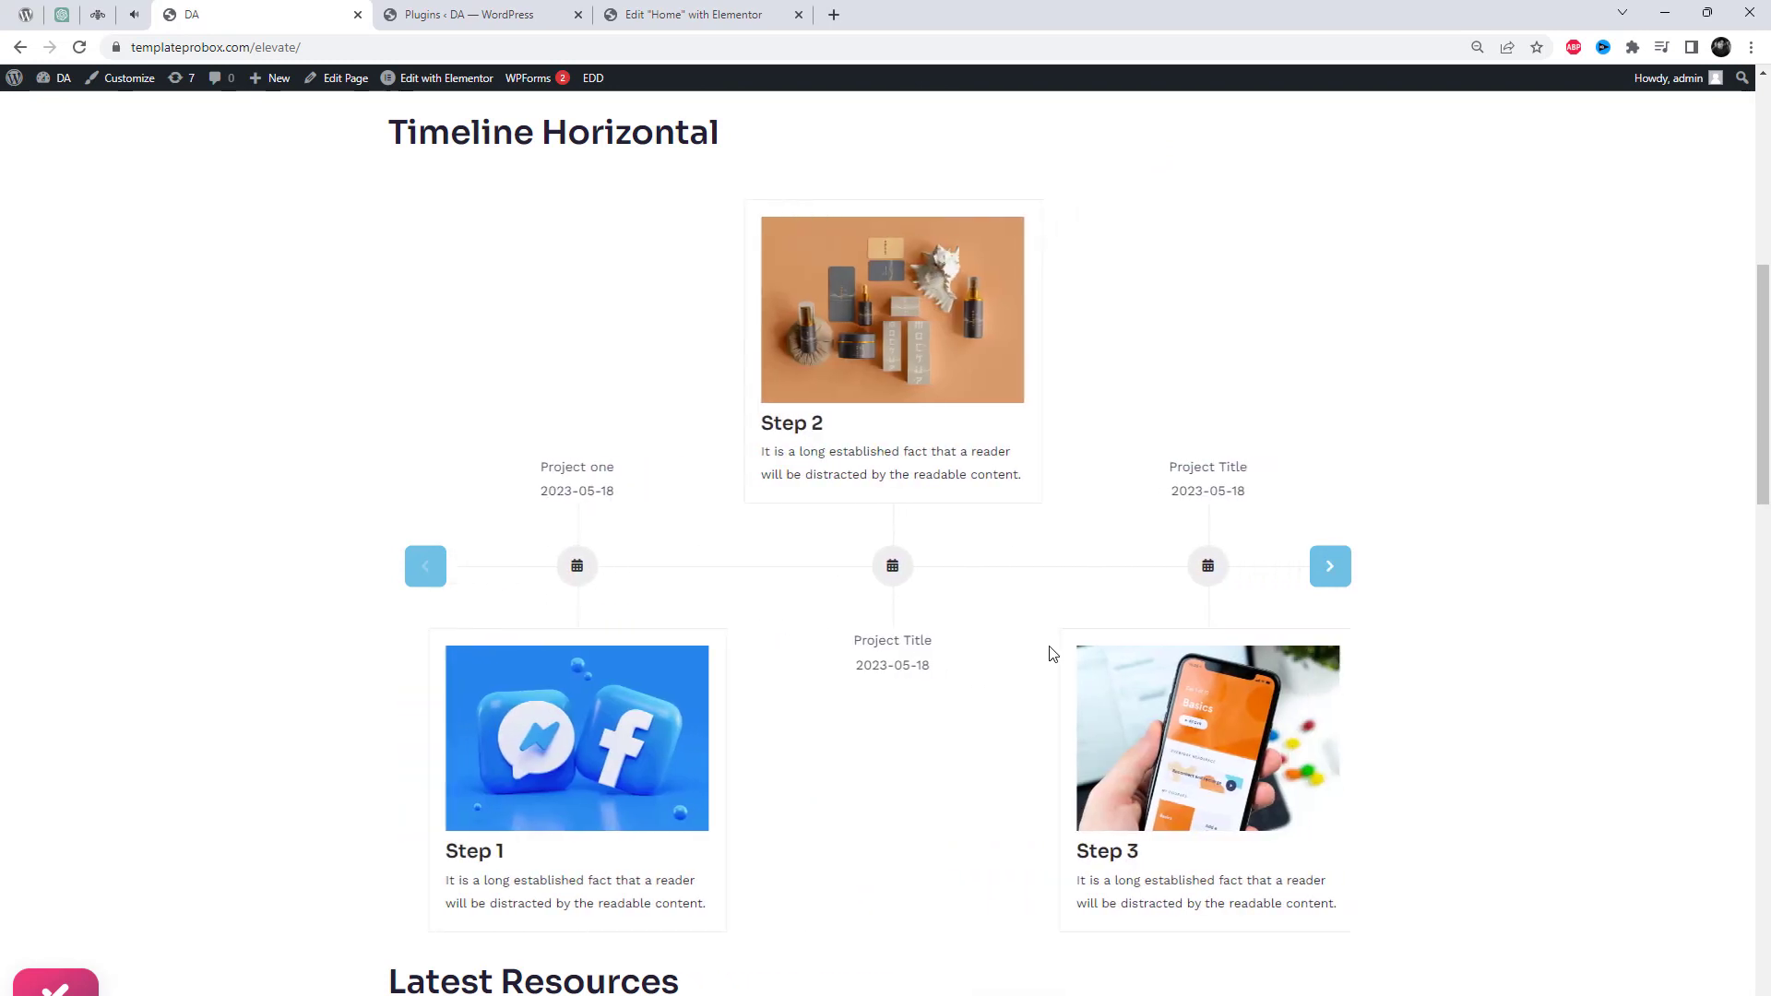
pyautogui.rightClick(1164, 324)
pyautogui.click(1259, 618)
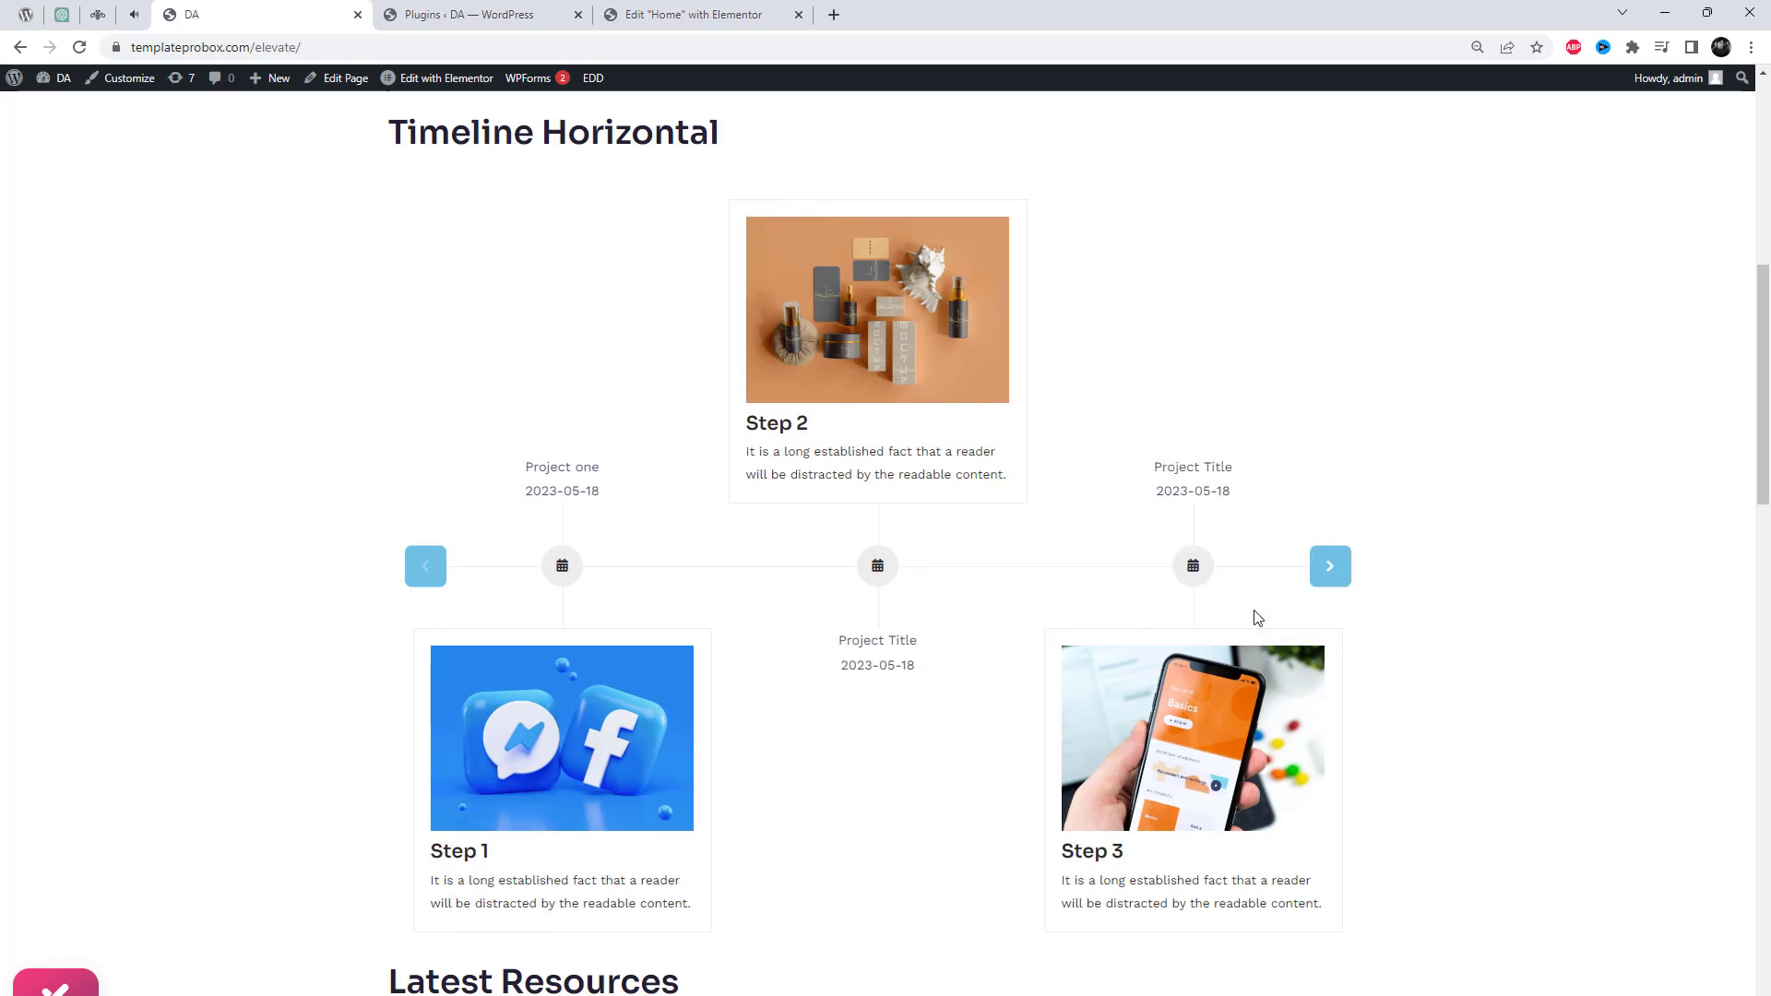
# - Advance the 374 px mobile timeline from Step 1 through Step 4
pyautogui.scroll(-2, 1020, 516)
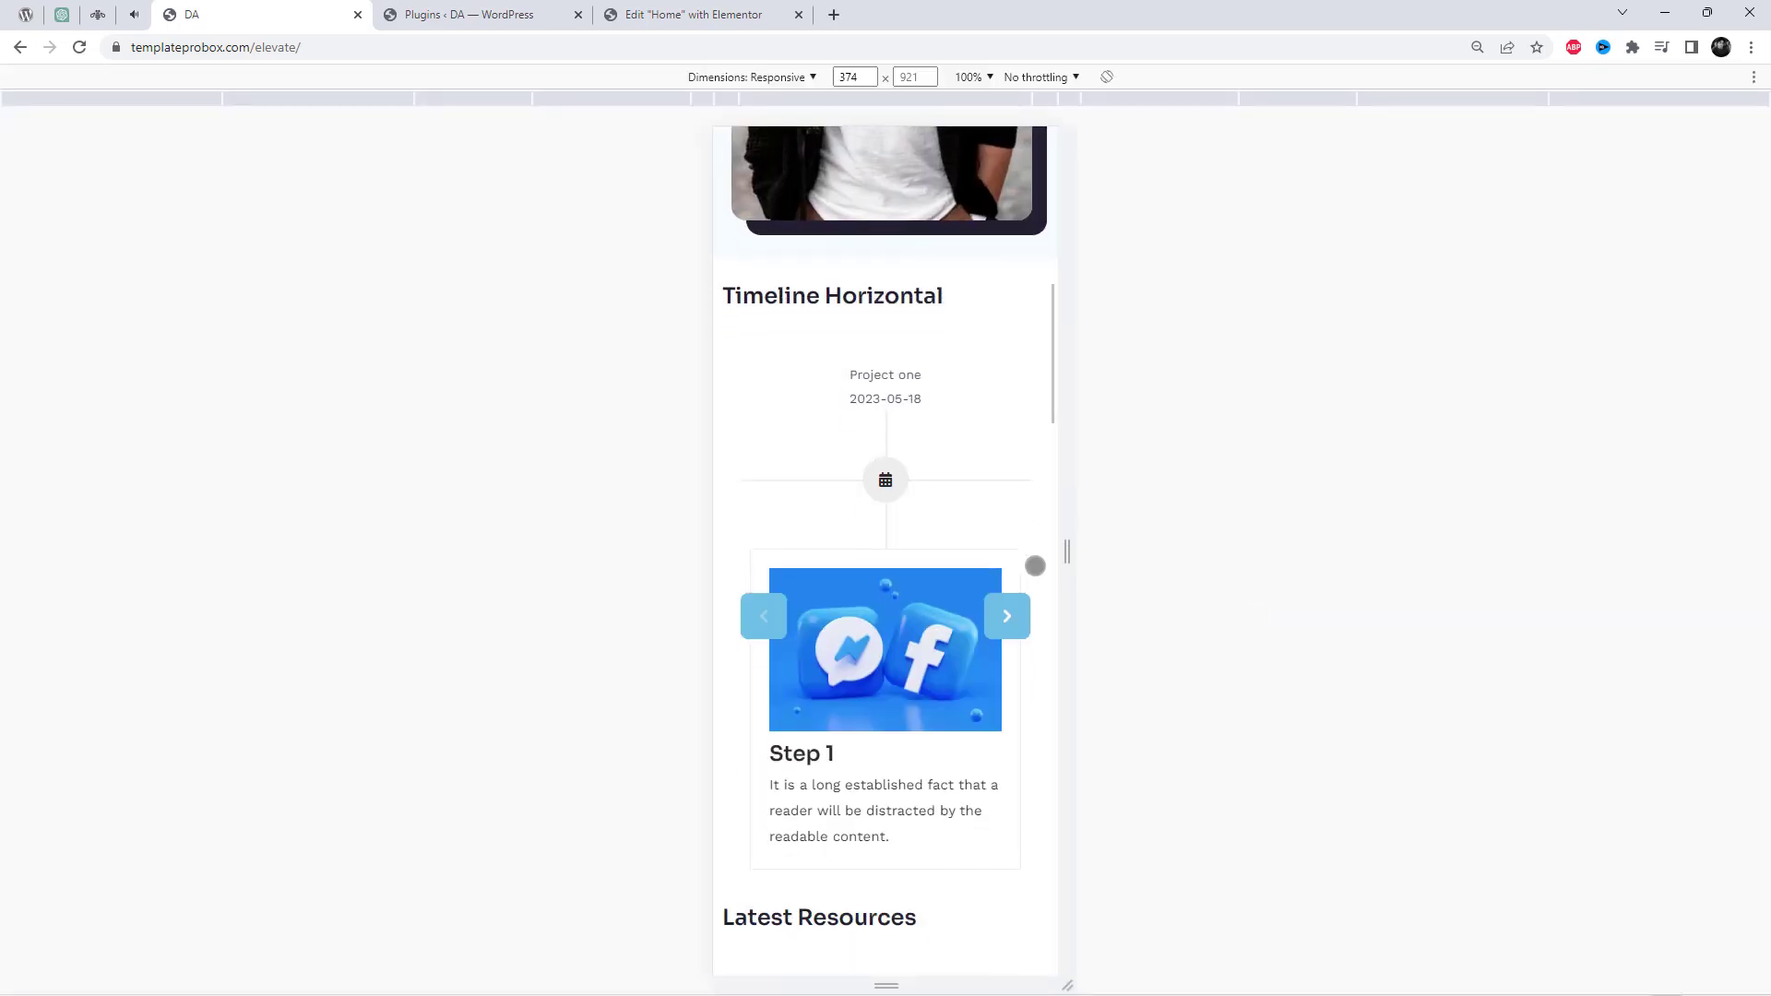
pyautogui.scroll(-1, 1035, 565)
pyautogui.scroll(-2, 1048, 562)
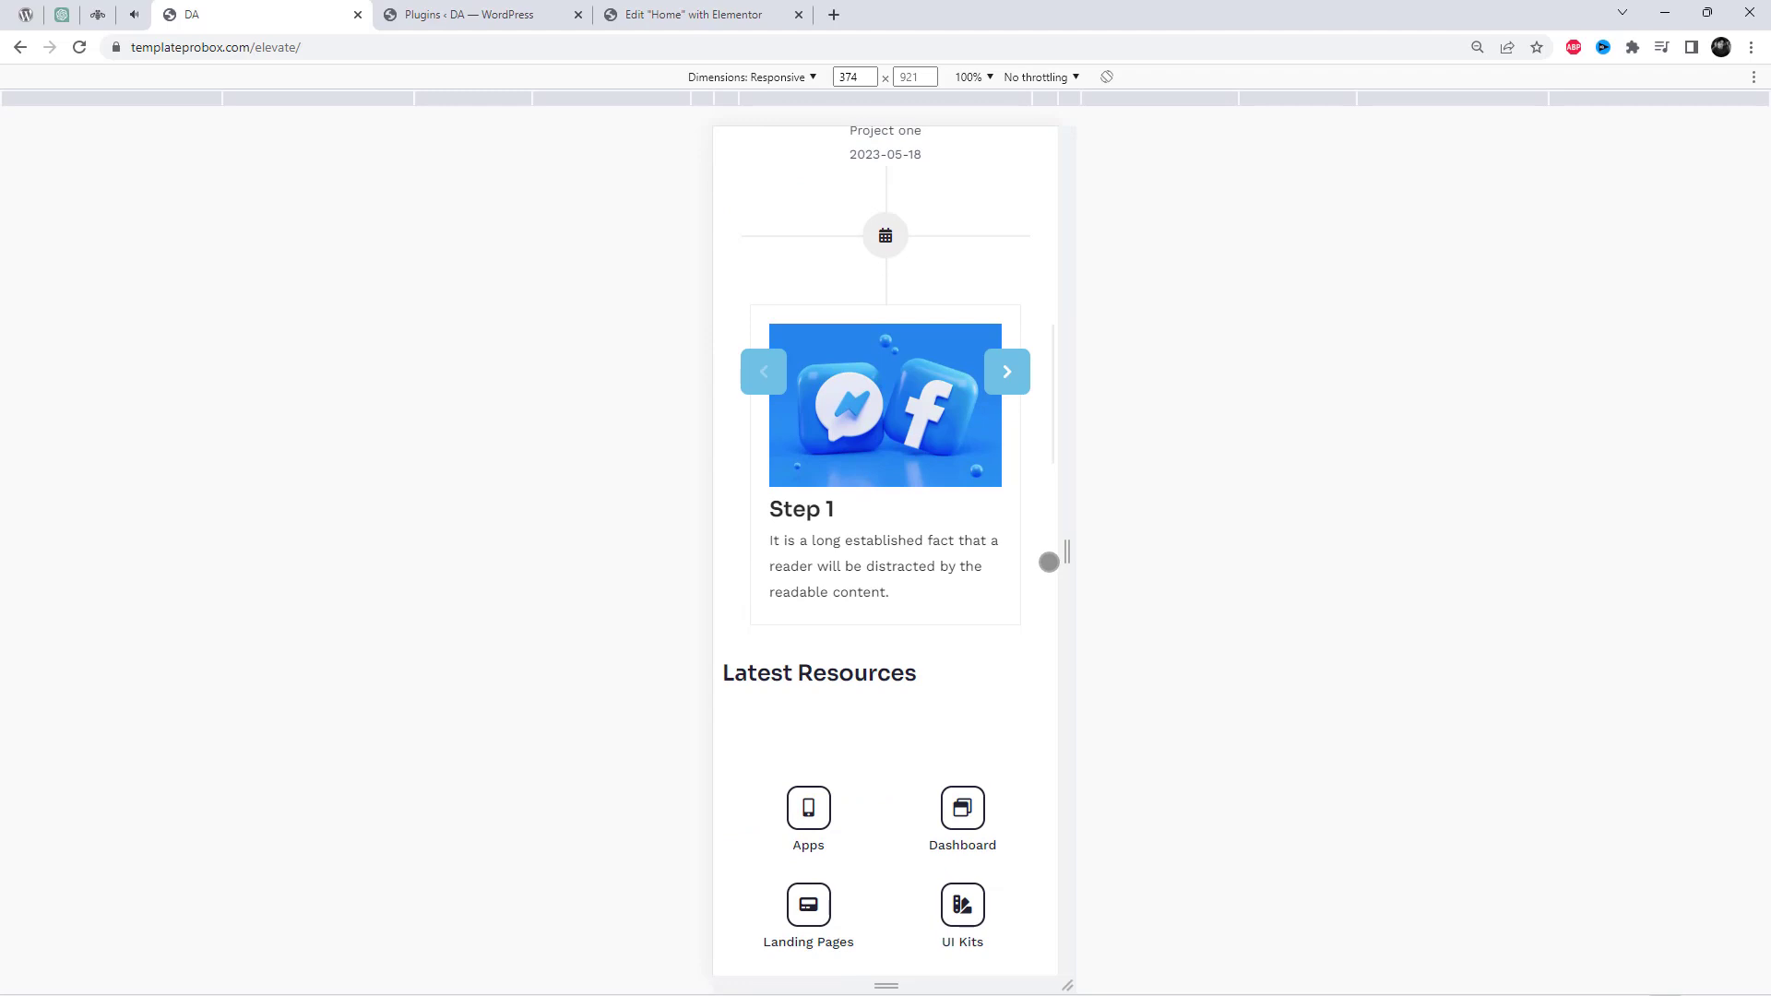
pyautogui.scroll(2, 1049, 562)
pyautogui.click(1022, 535)
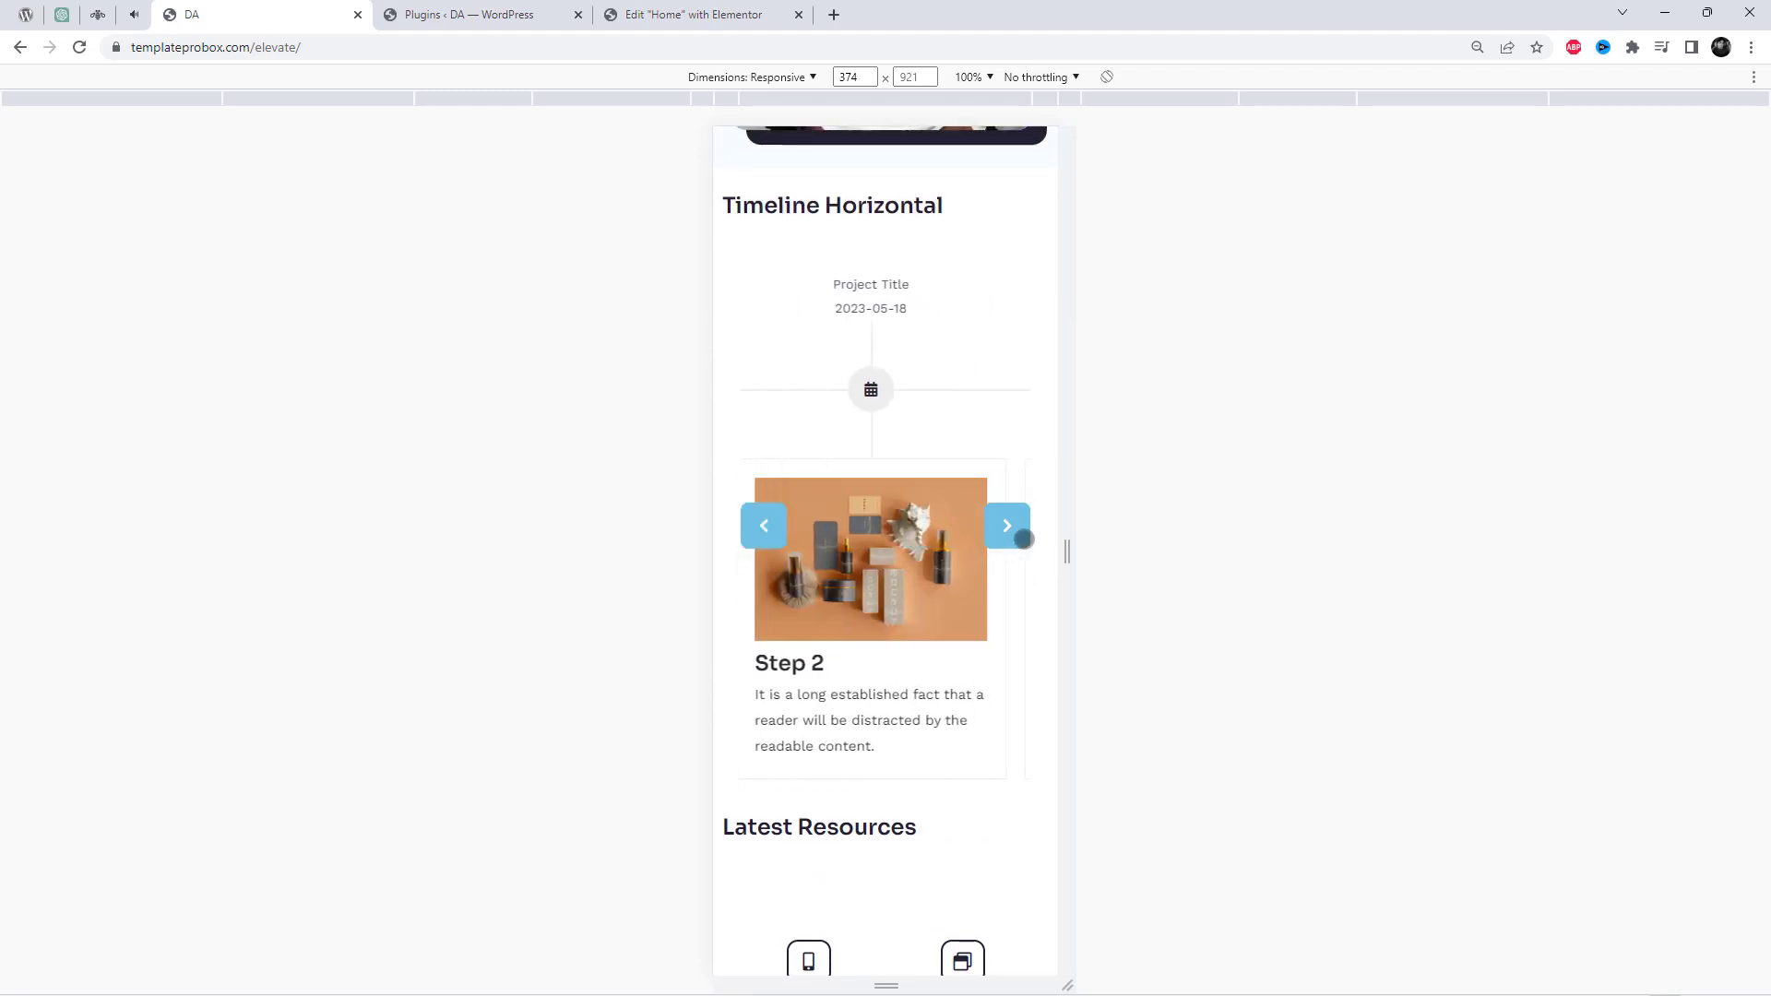
pyautogui.click(1024, 539)
pyautogui.click(1023, 539)
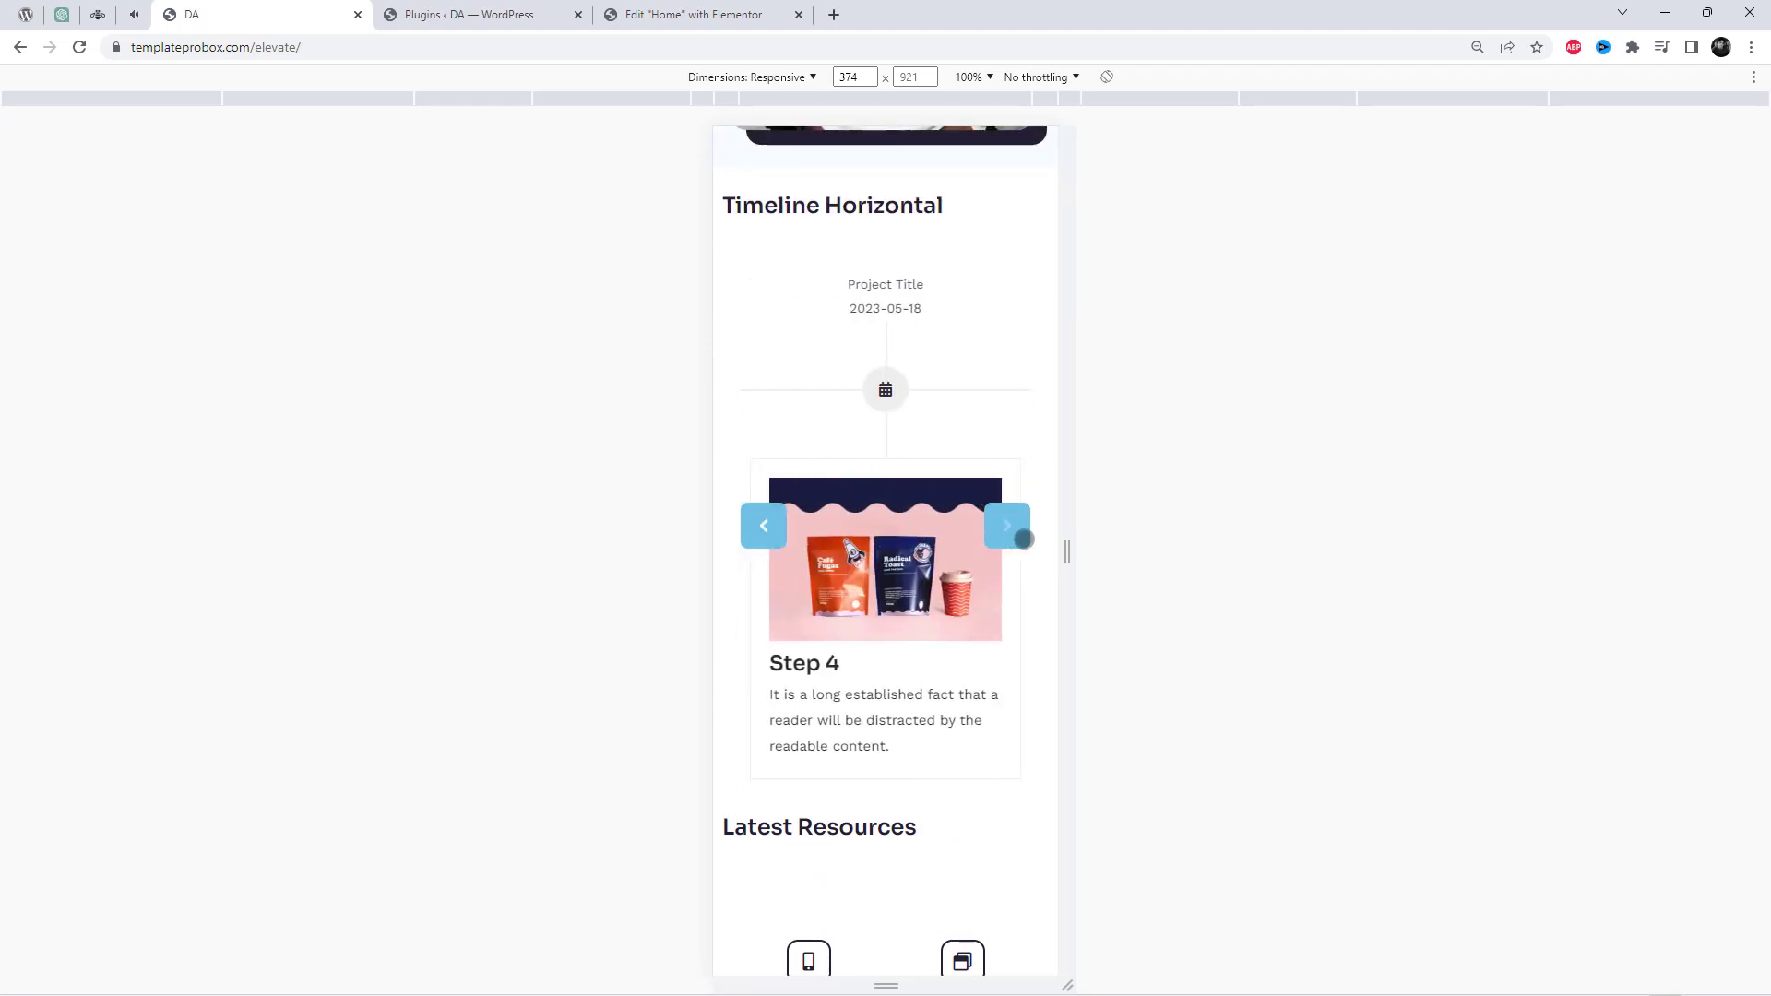
# - Step the mobile timeline back from Step 4 to Step 1
pyautogui.click(771, 528)
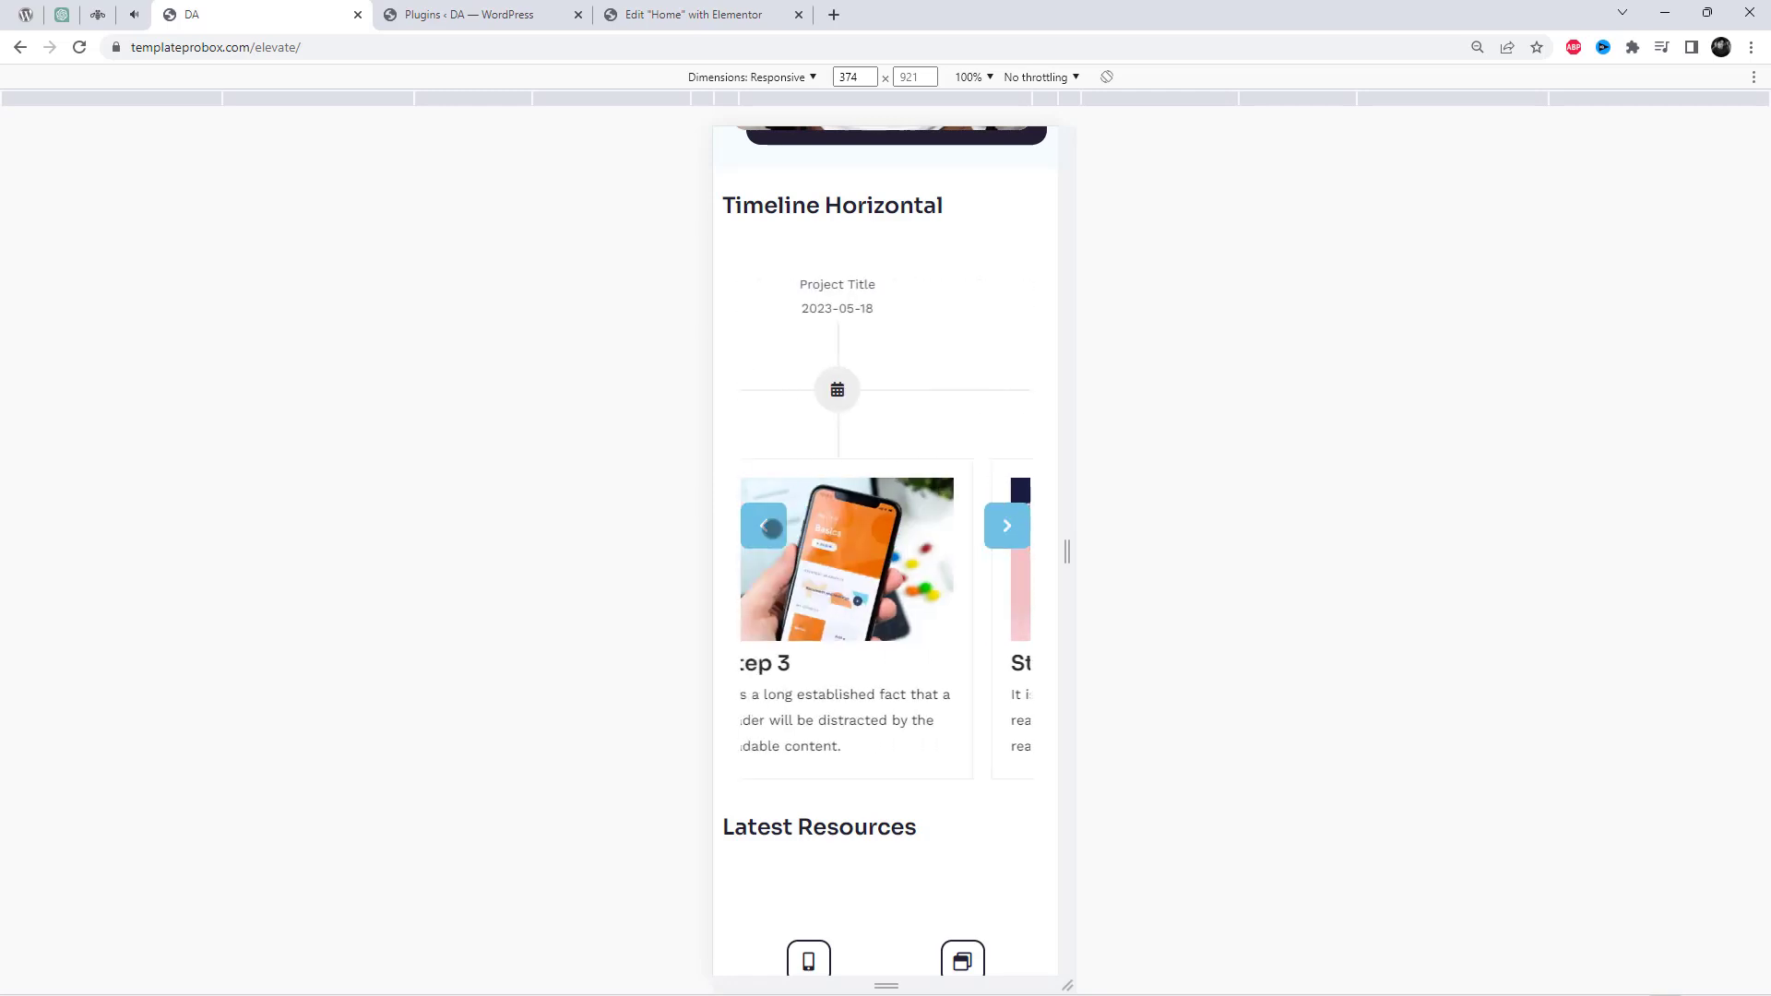
pyautogui.click(771, 528)
pyautogui.click(771, 528)
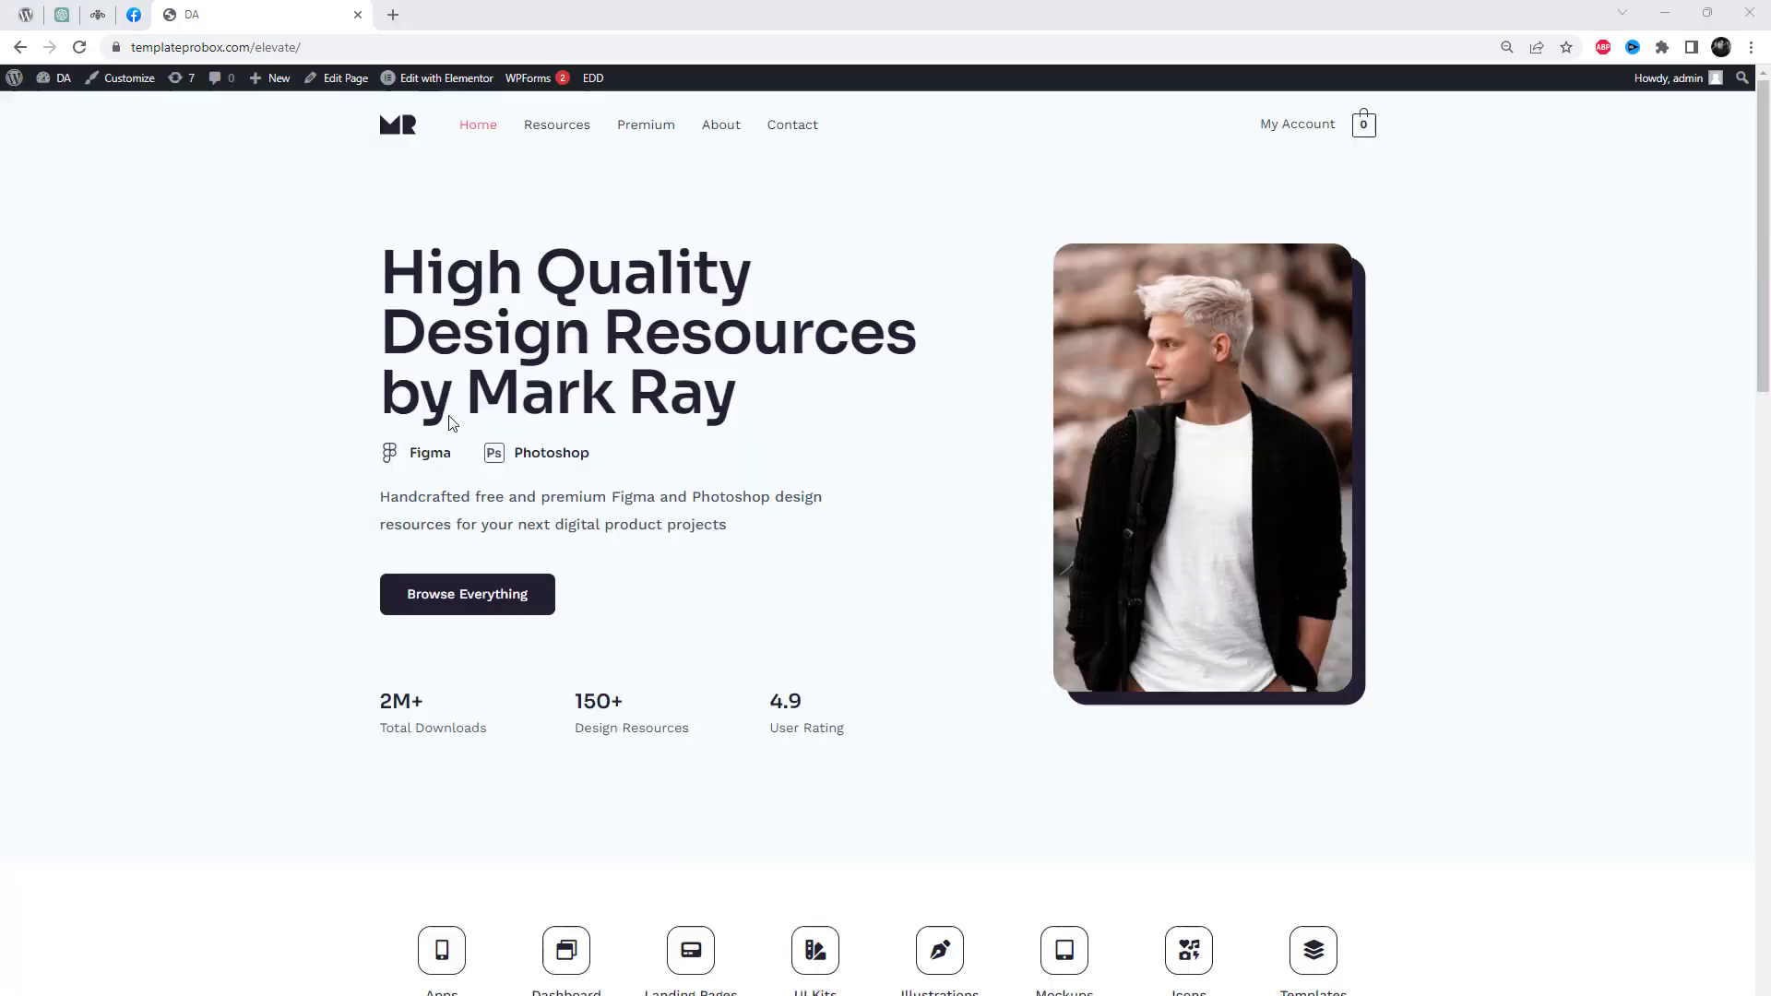
pyautogui.scroll(-10, 447, 422)
# - Open the WordPress dashboard in a new tab placed before the site tab
pyautogui.rightClick(66, 107)
pyautogui.click(134, 120)
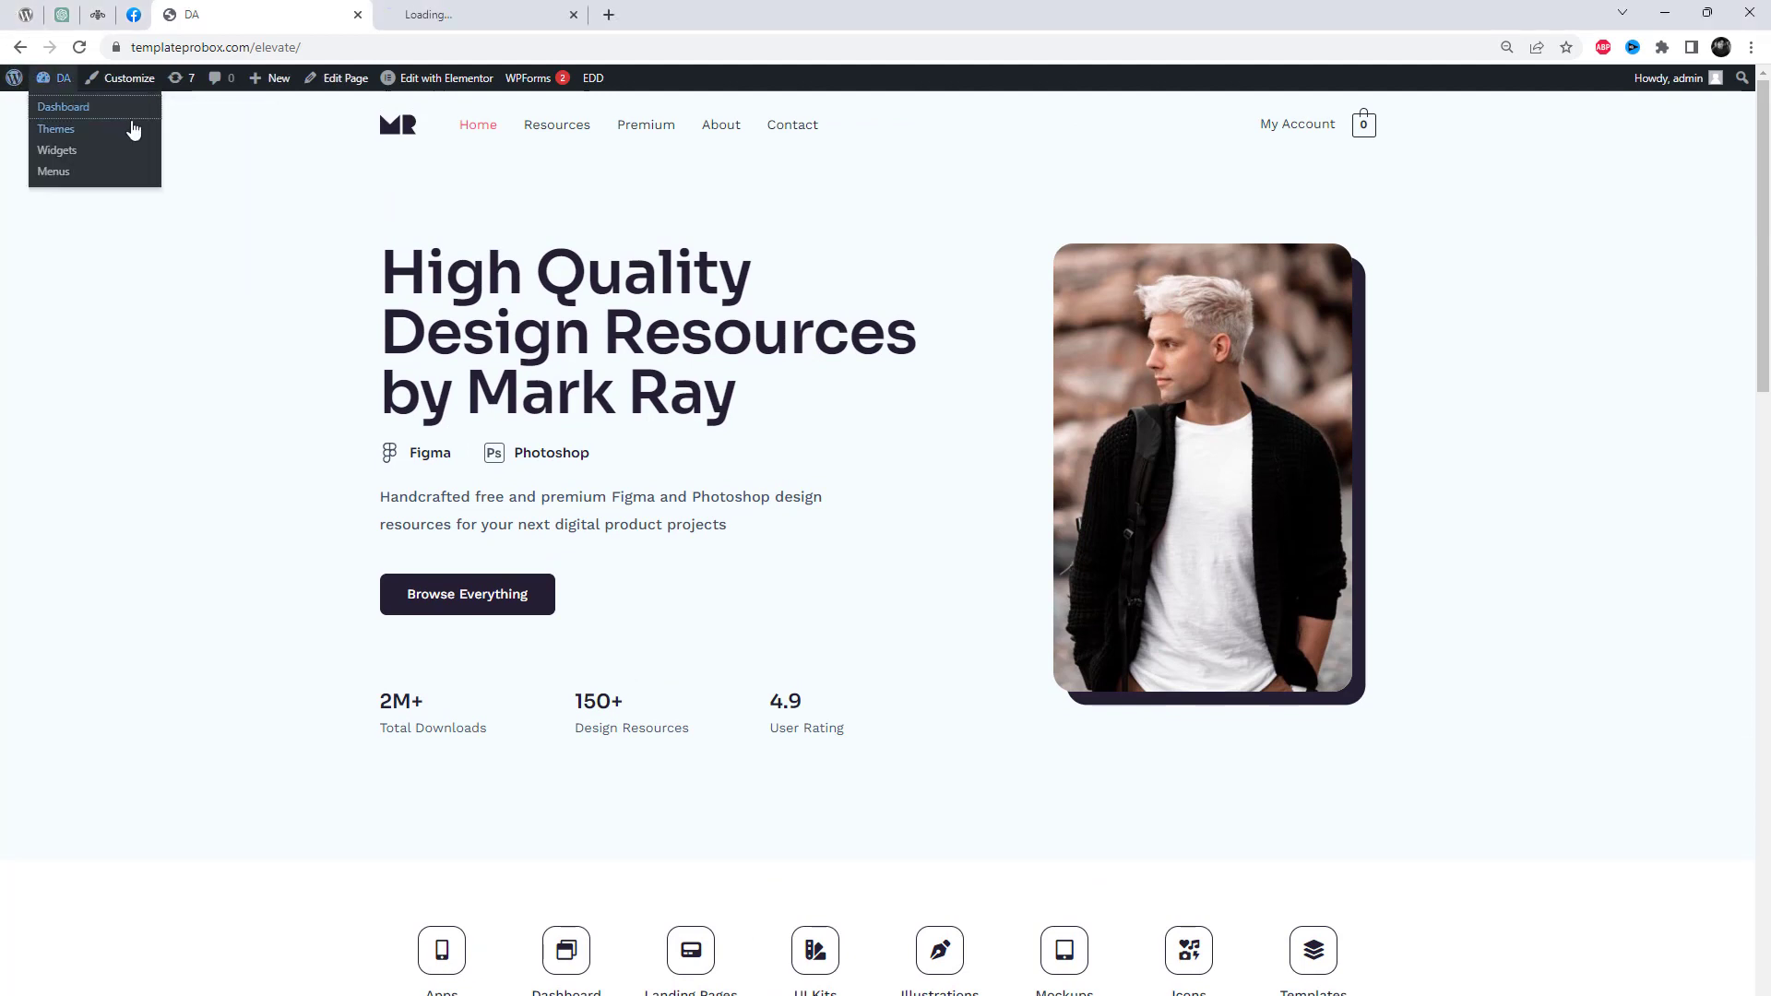
pyautogui.moveTo(447, 13); pyautogui.dragTo(261, 9)
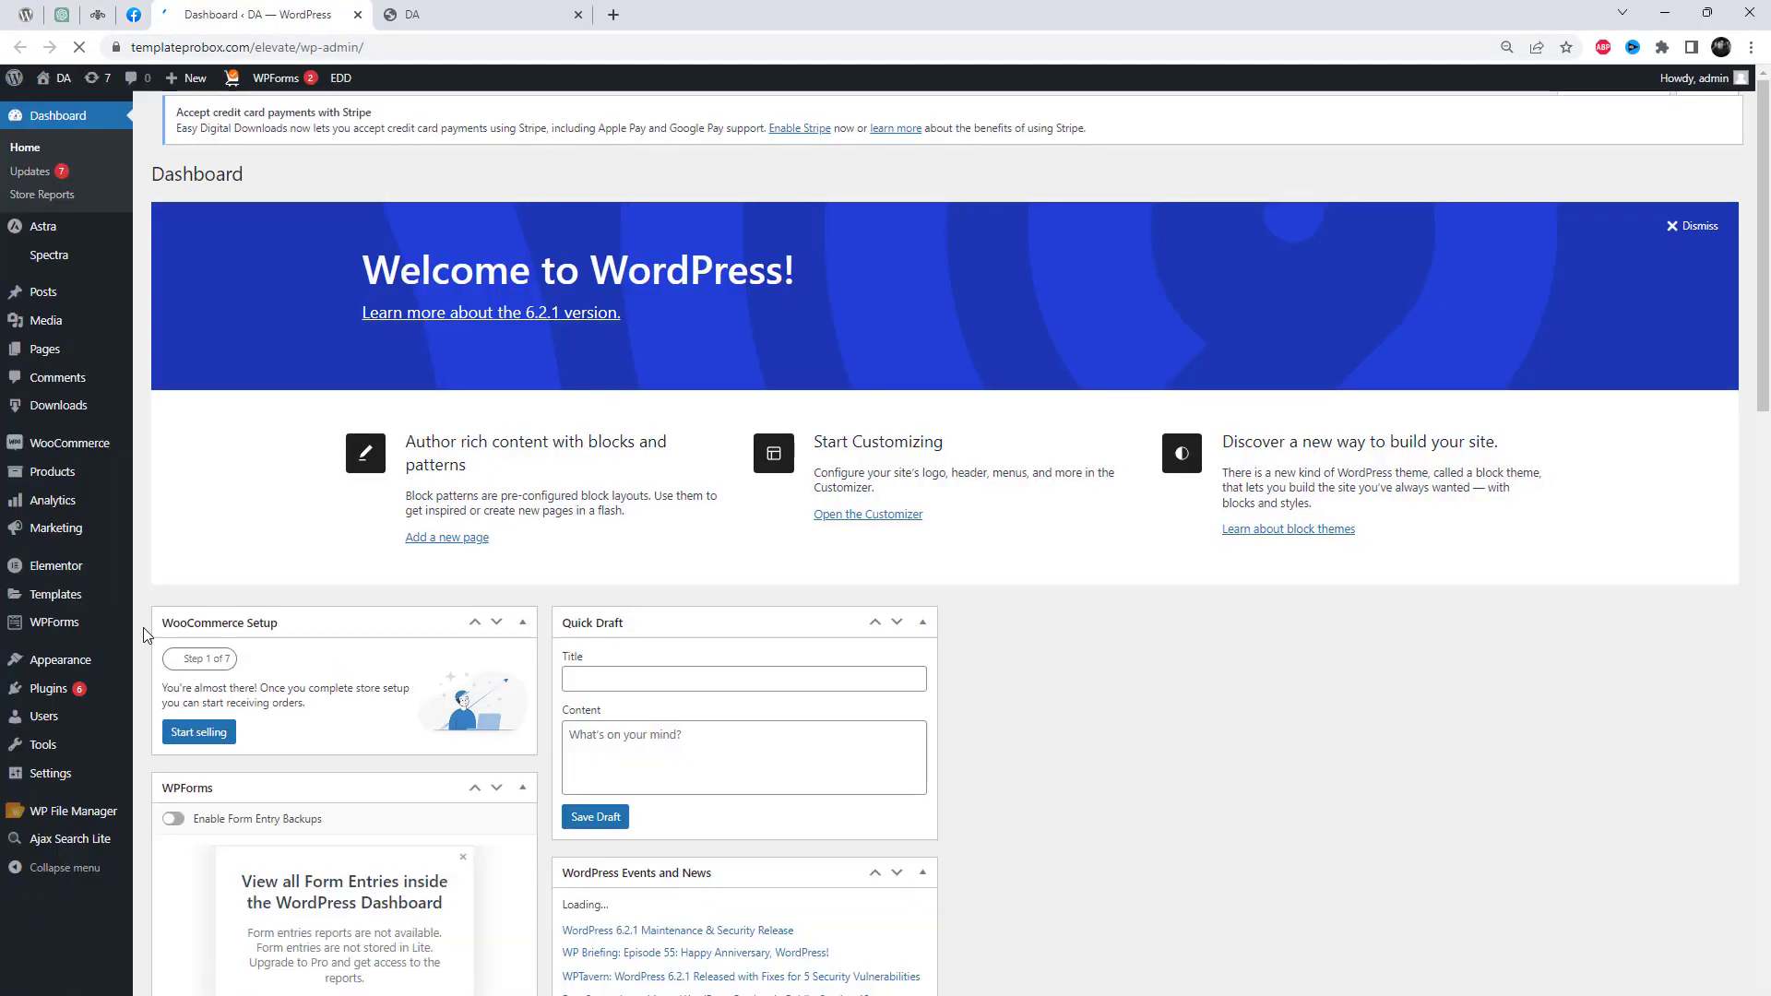
# - Search the Add New plugins page for Xpro Elementor Addons
pyautogui.moveTo(79, 703)
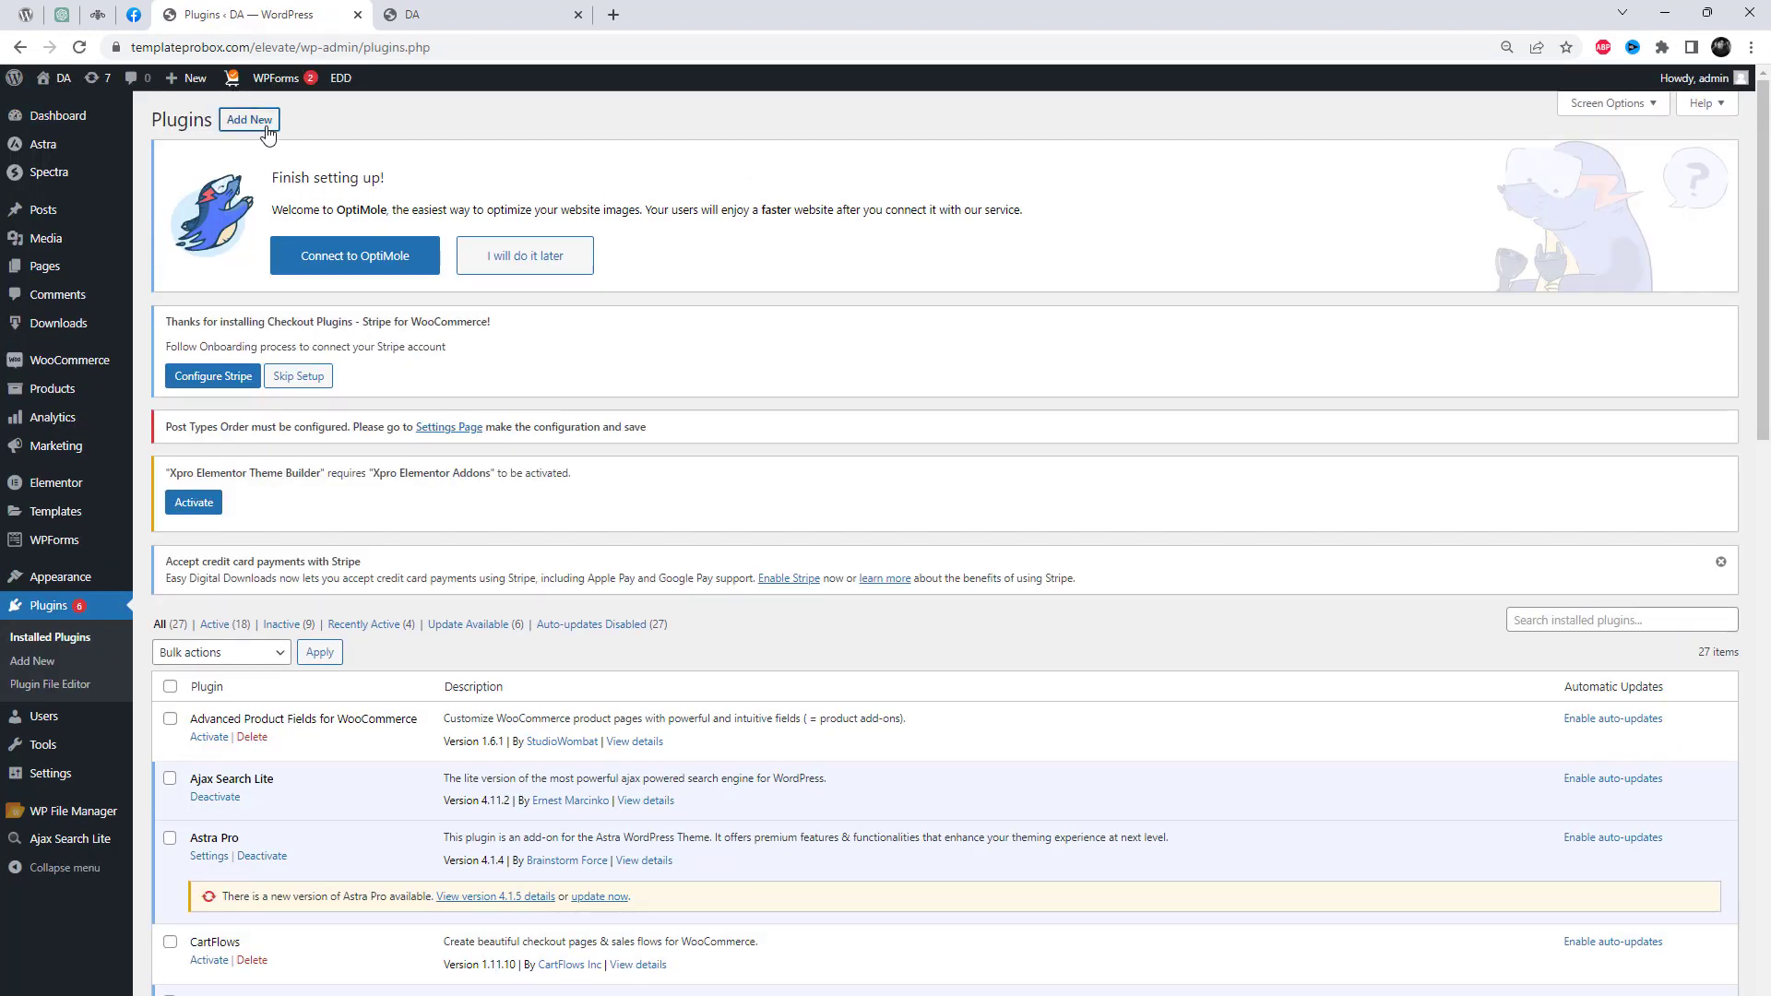
pyautogui.click(267, 131)
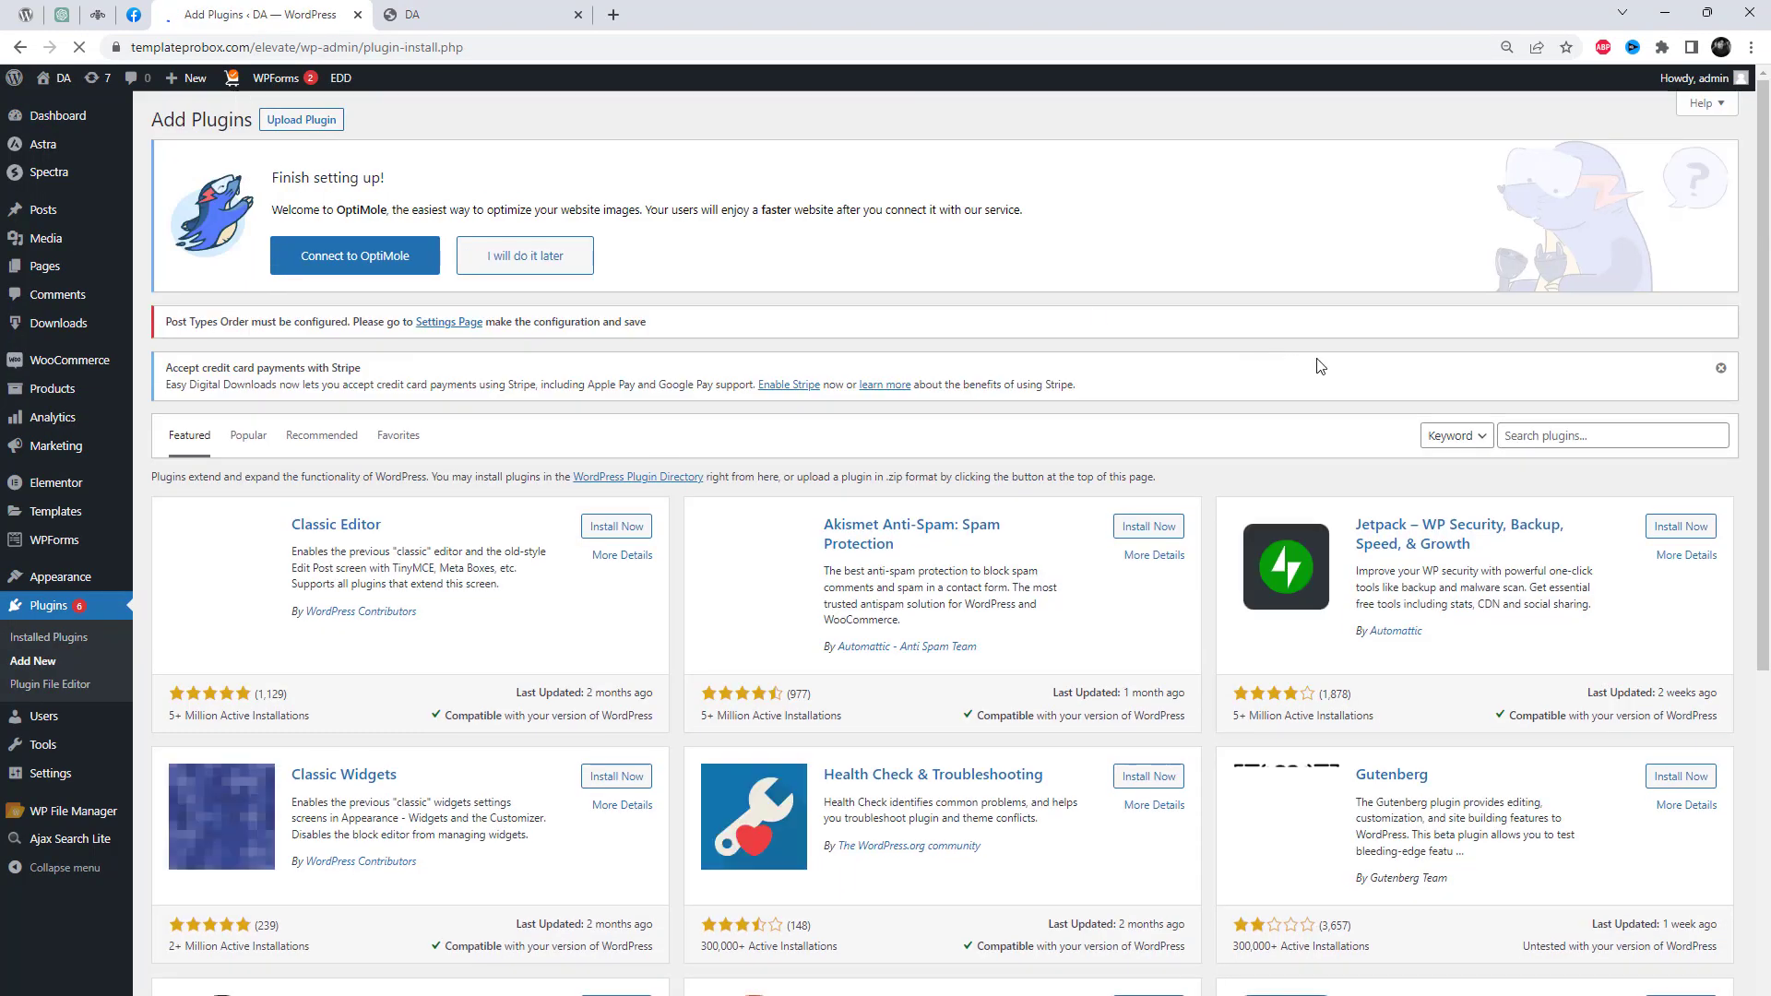
pyautogui.click(1542, 438)
pyautogui.write('Xpro Elementor Addons')
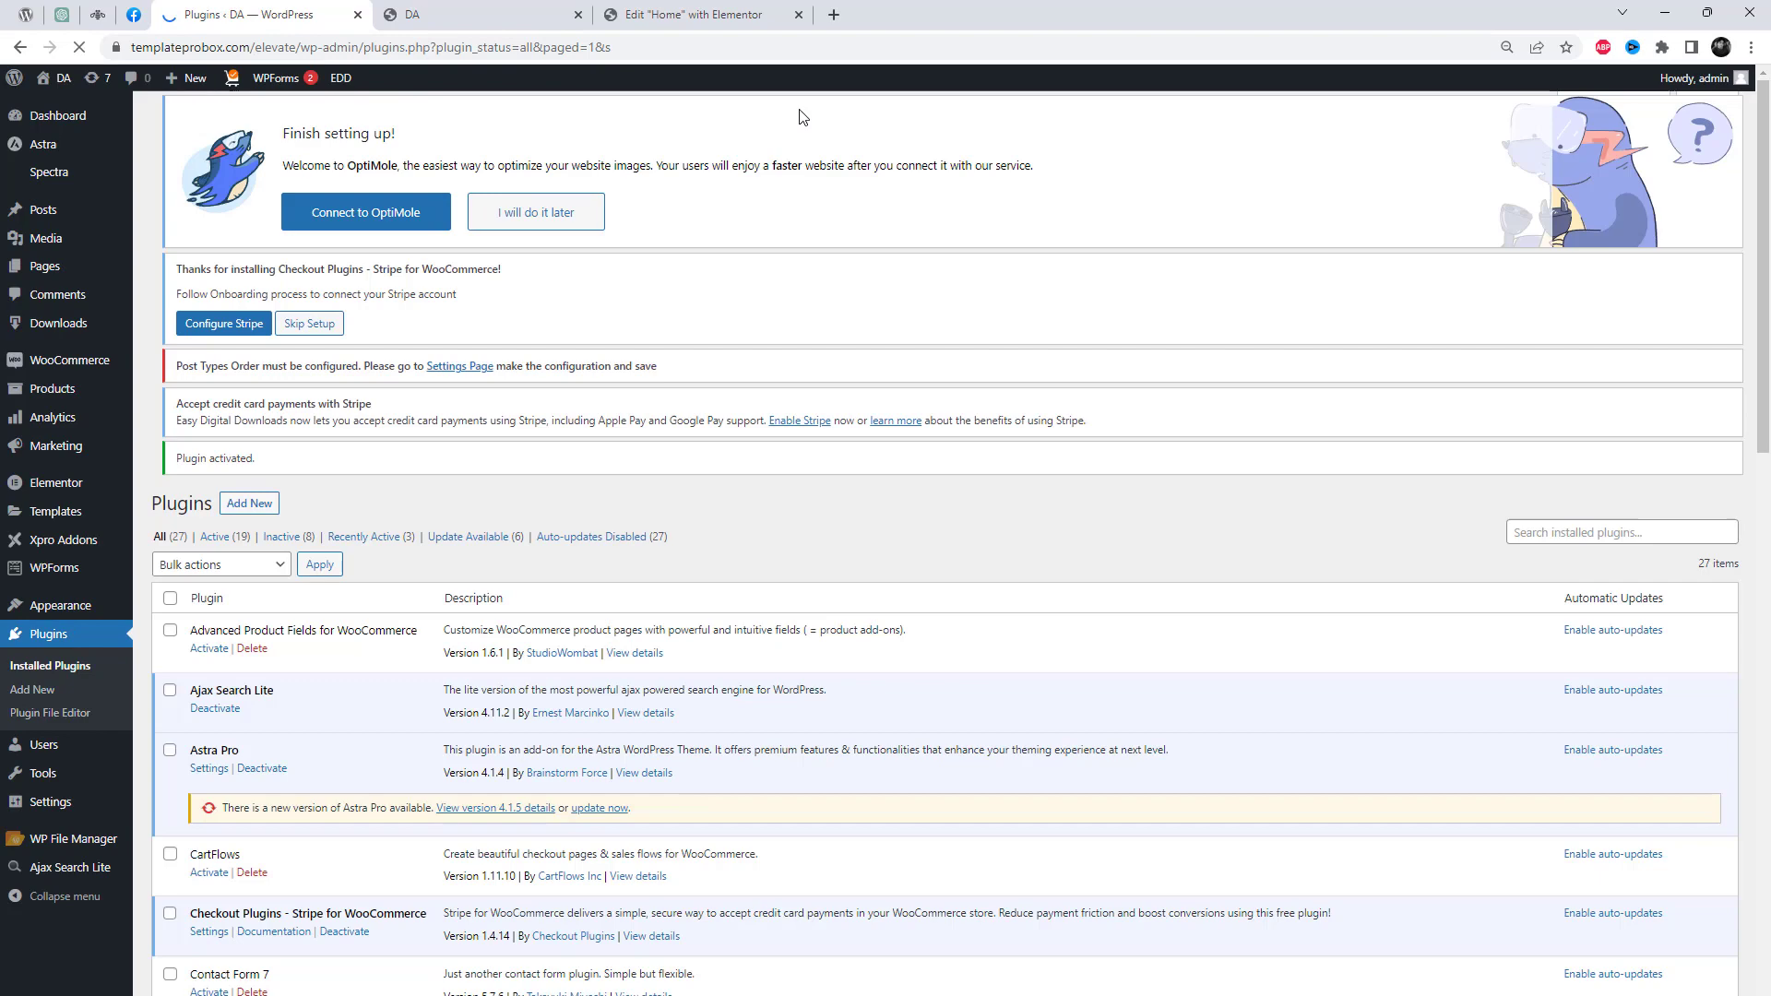
# - In the Home page's Elementor editor, insert a one-column section above the icon row
pyautogui.click(693, 14)
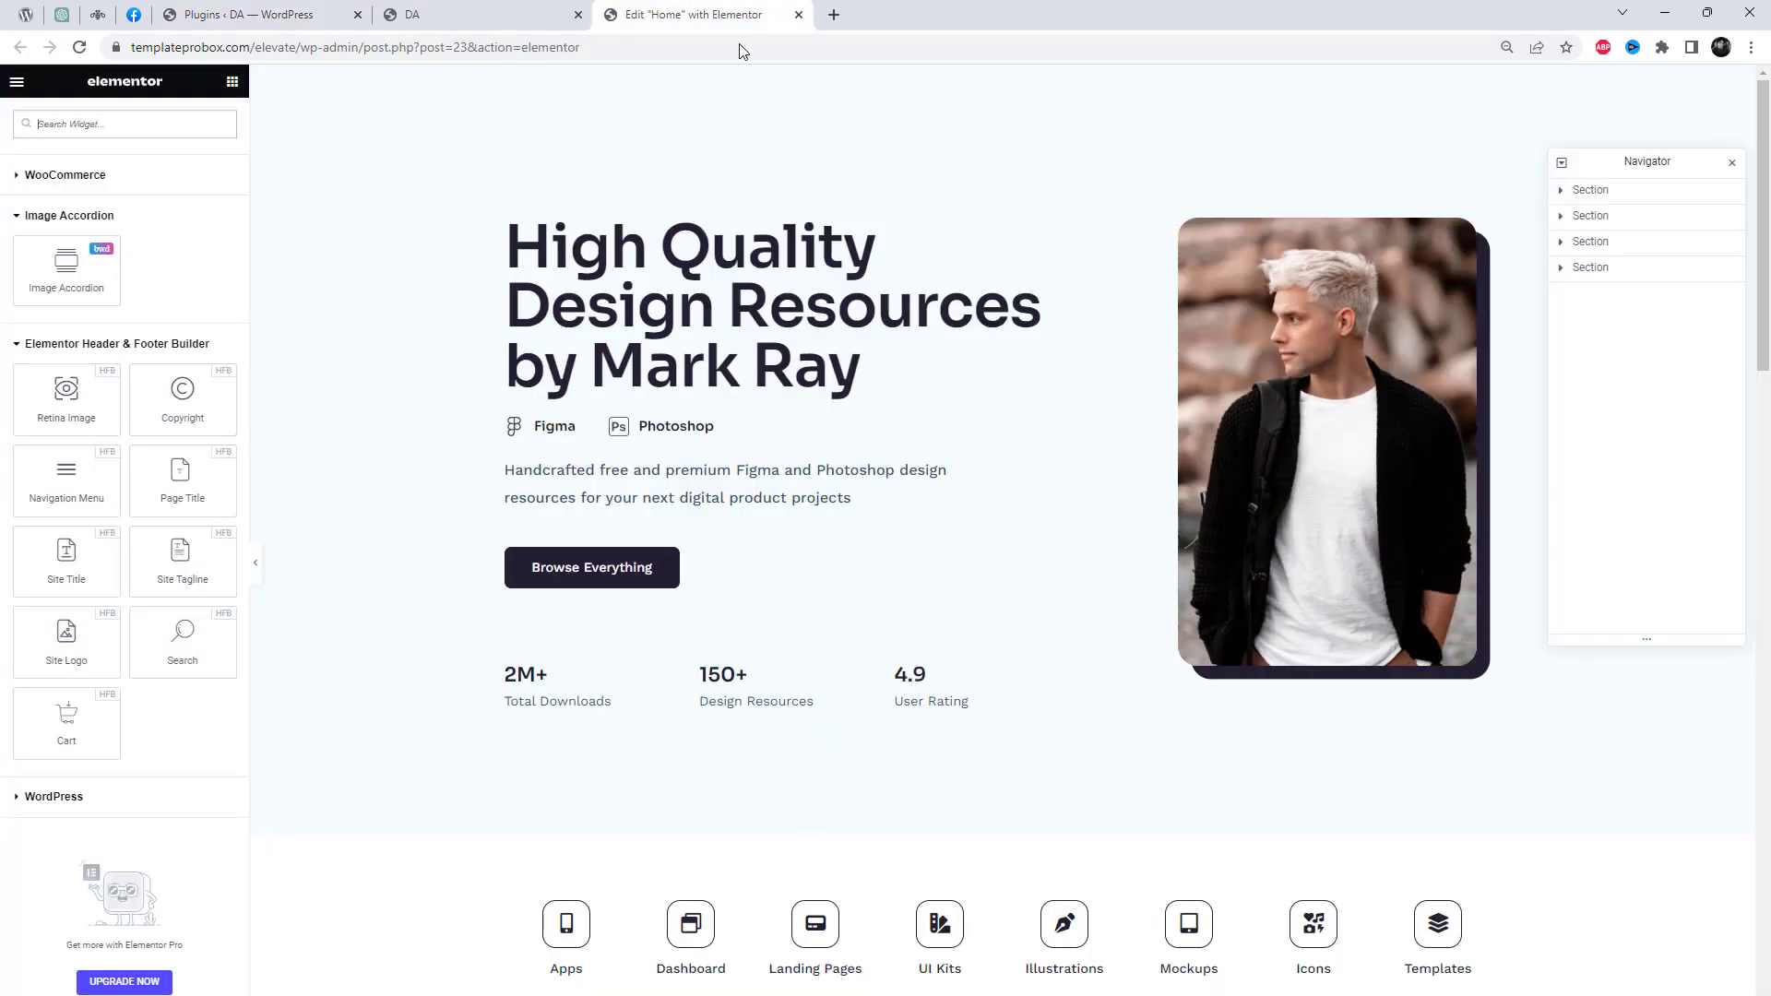
pyautogui.click(719, 54)
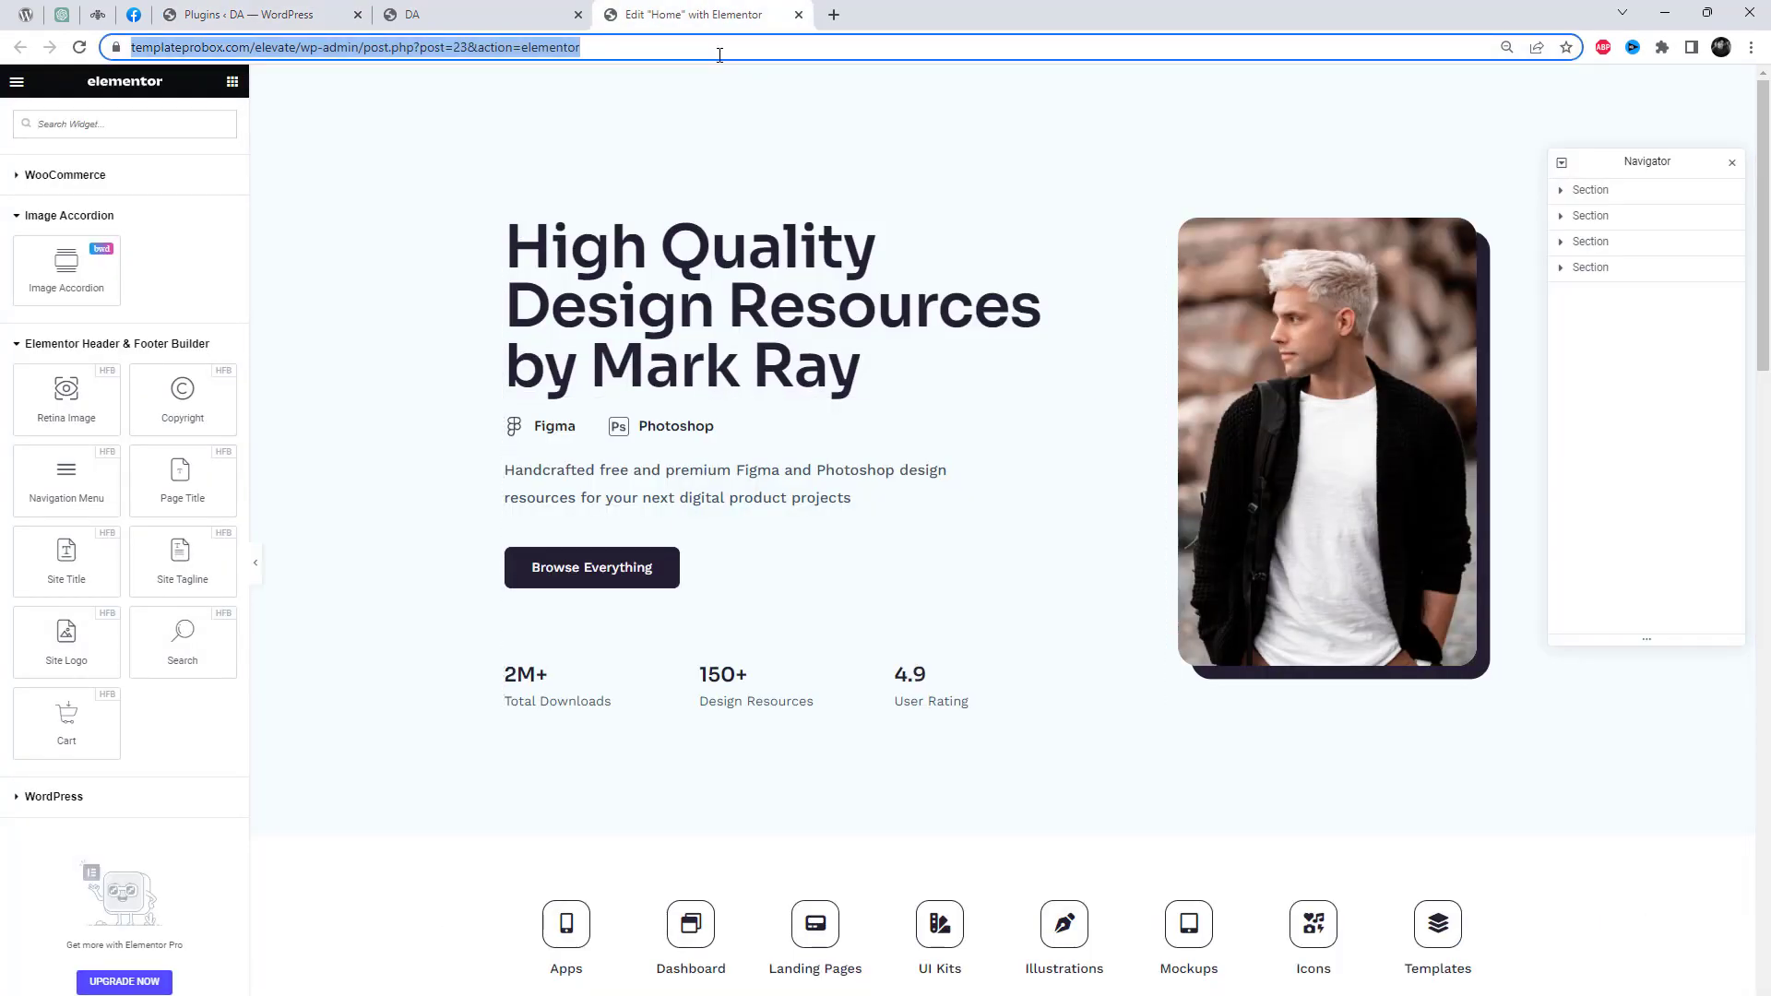
pyautogui.scroll(-6, 1167, 538)
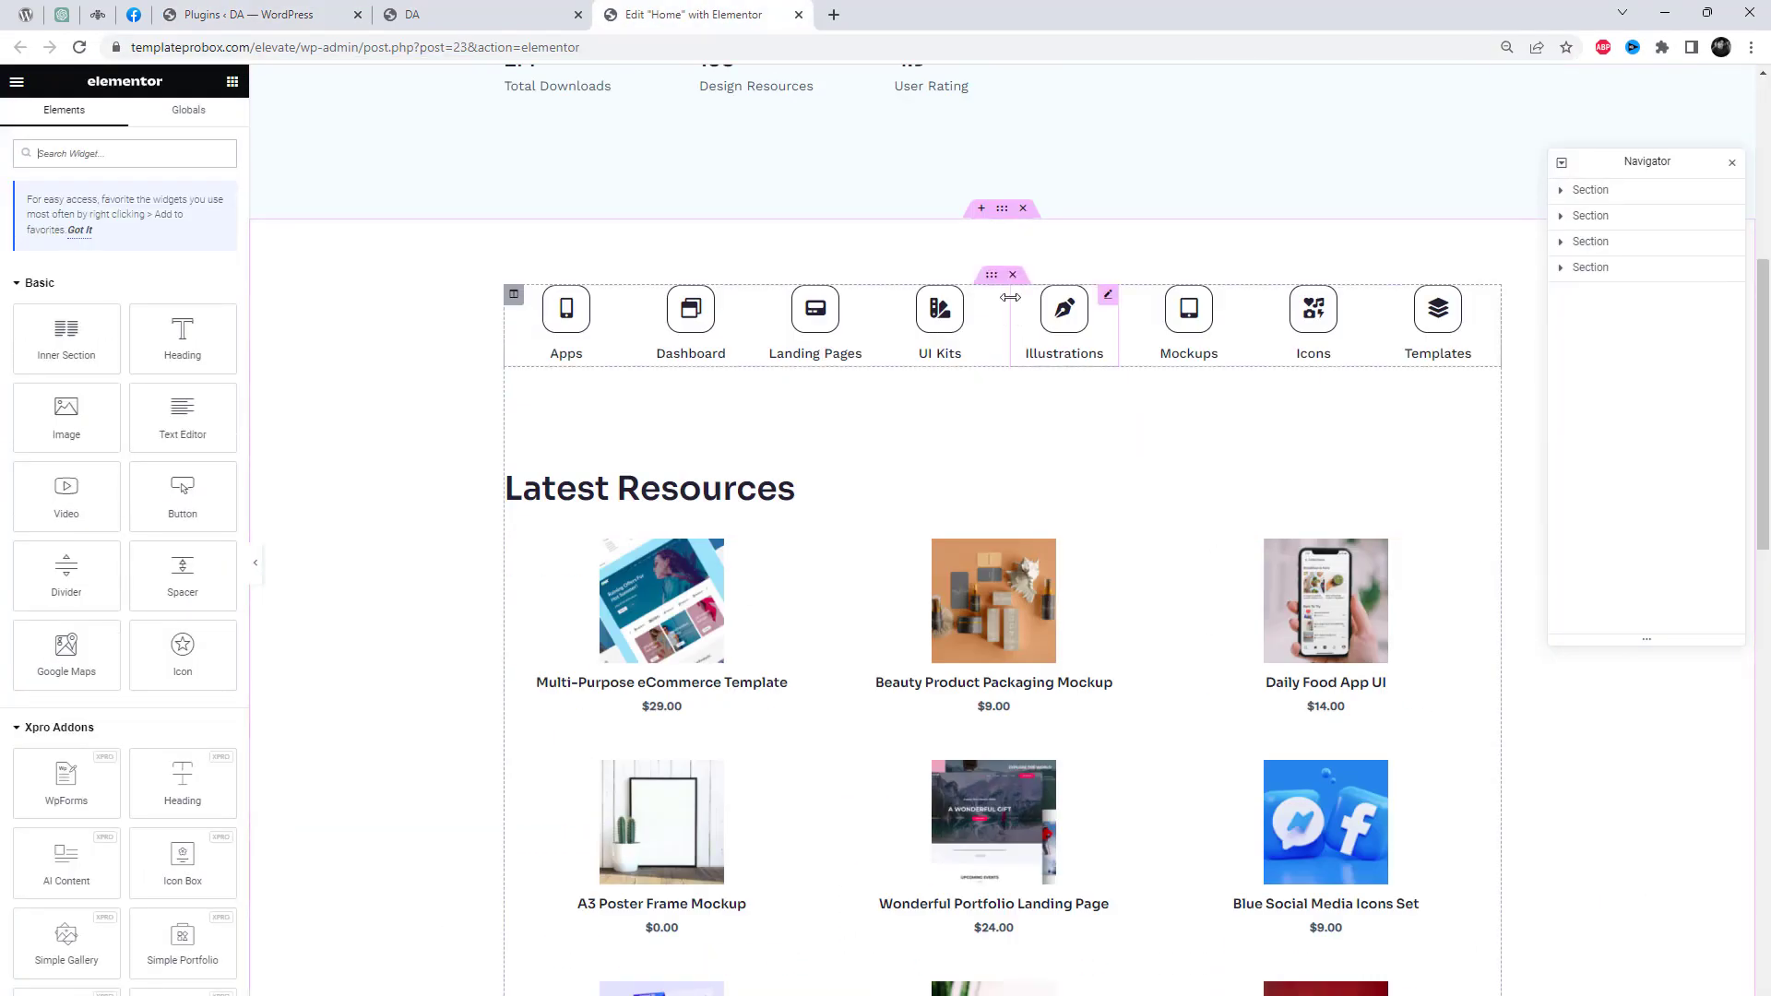
pyautogui.click(982, 208)
pyautogui.click(941, 293)
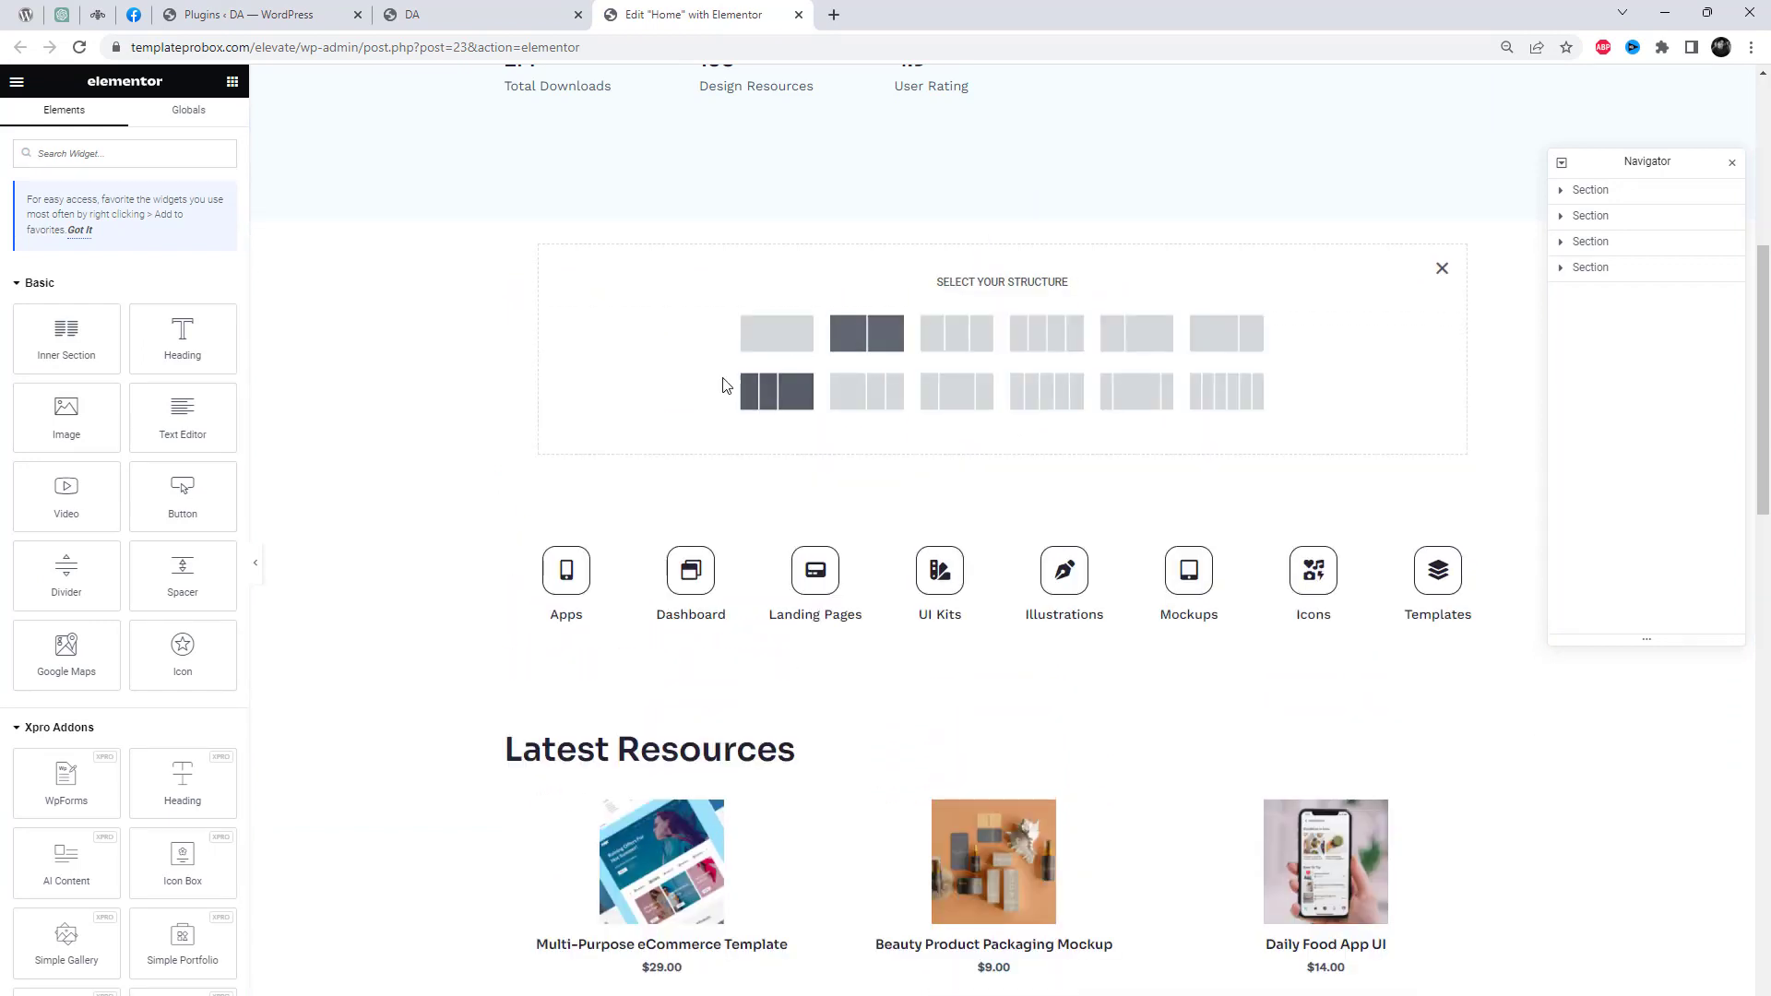
pyautogui.click(759, 346)
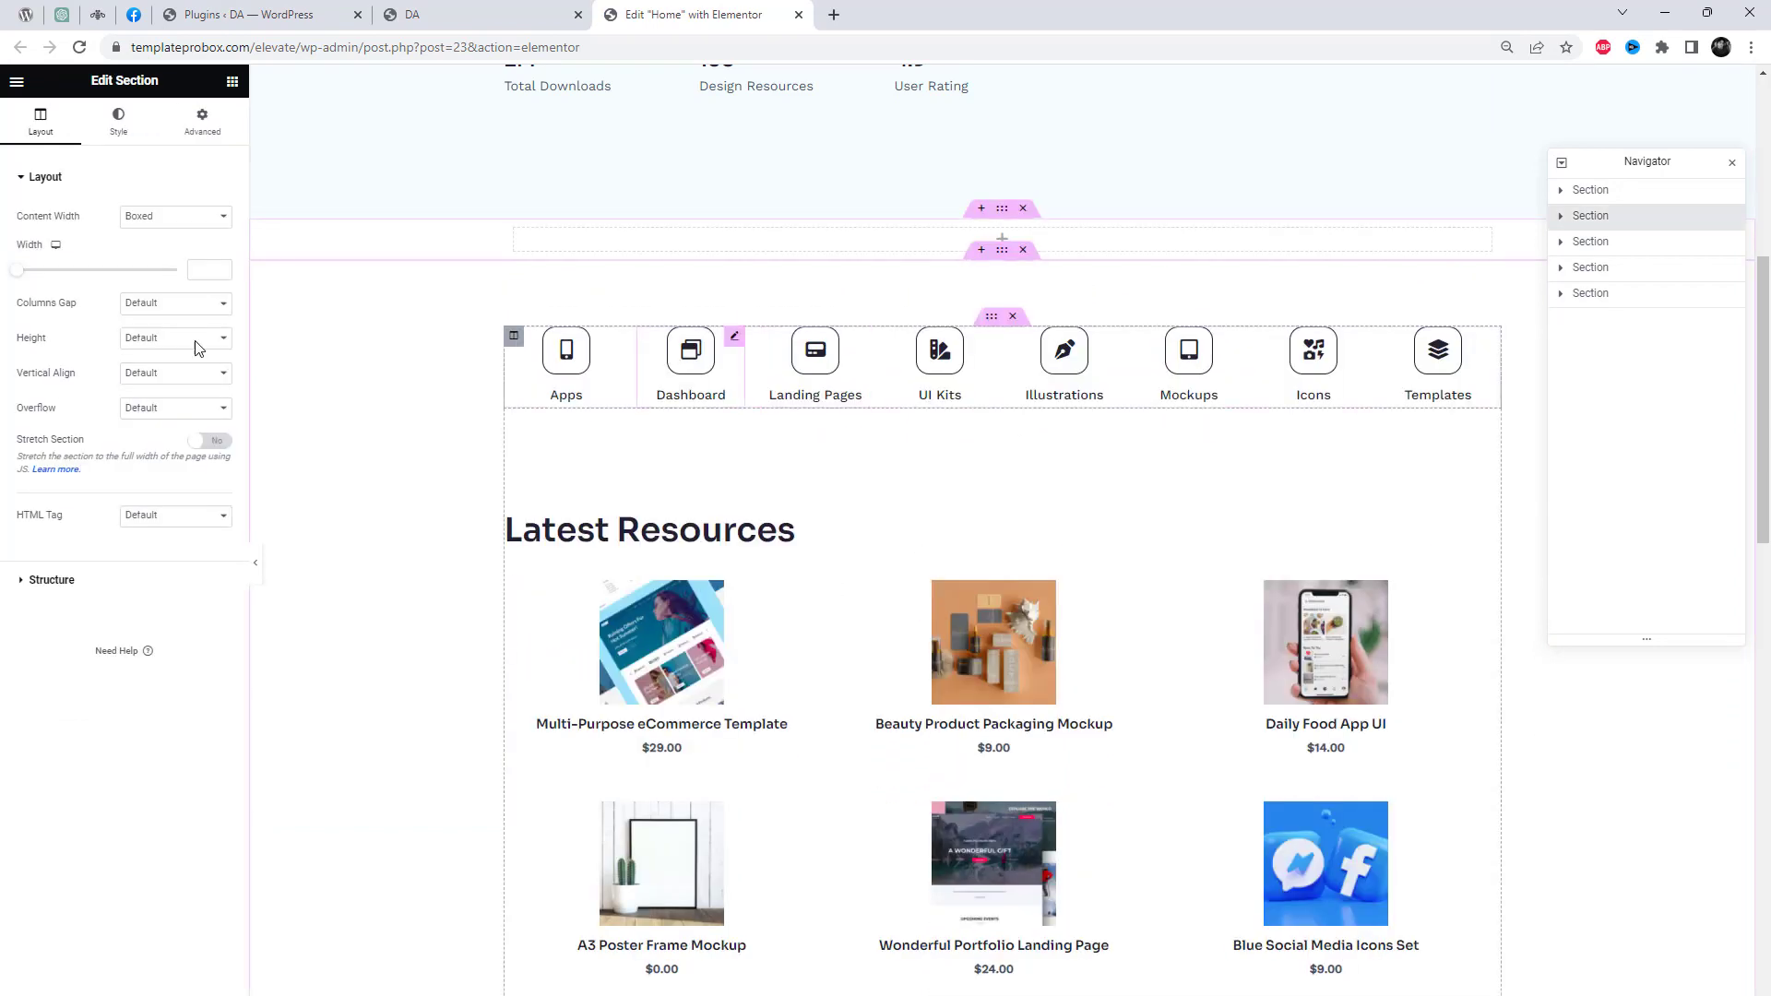
# - Drop a Horizontal Timeline widget from the widget list into the new section
pyautogui.click(16, 83)
pyautogui.click(17, 83)
pyautogui.scroll(-5, 158, 467)
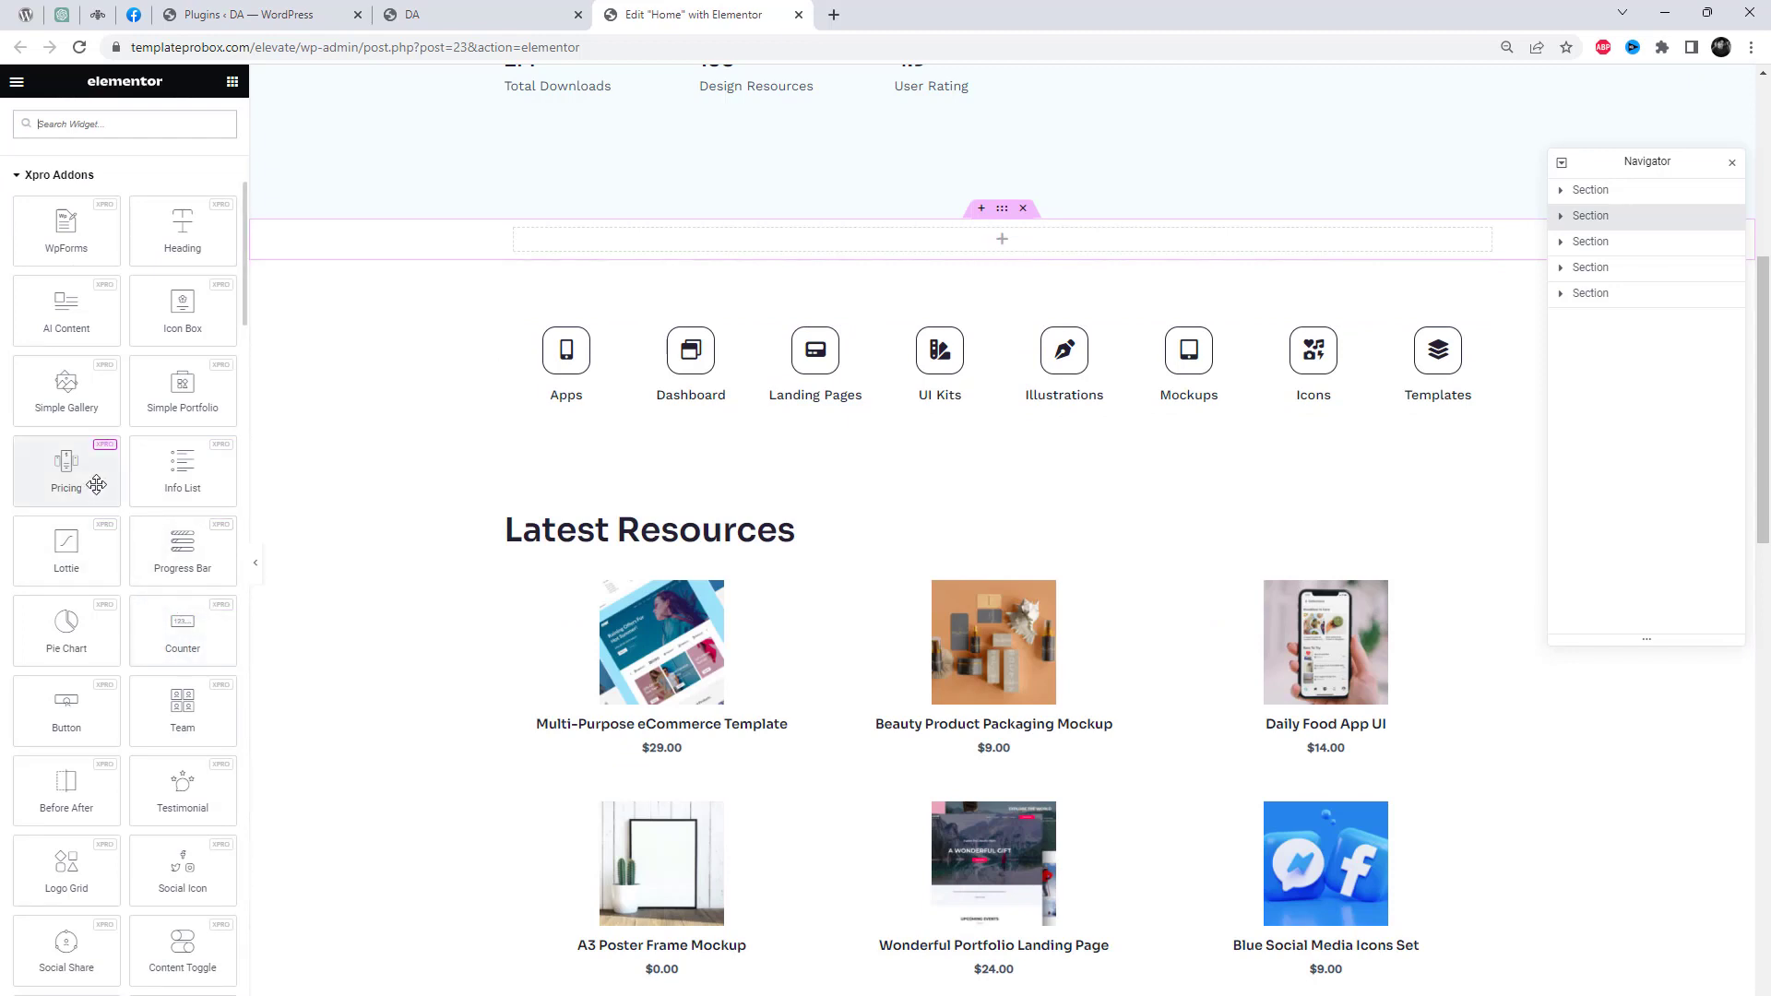
pyautogui.scroll(-6, 97, 485)
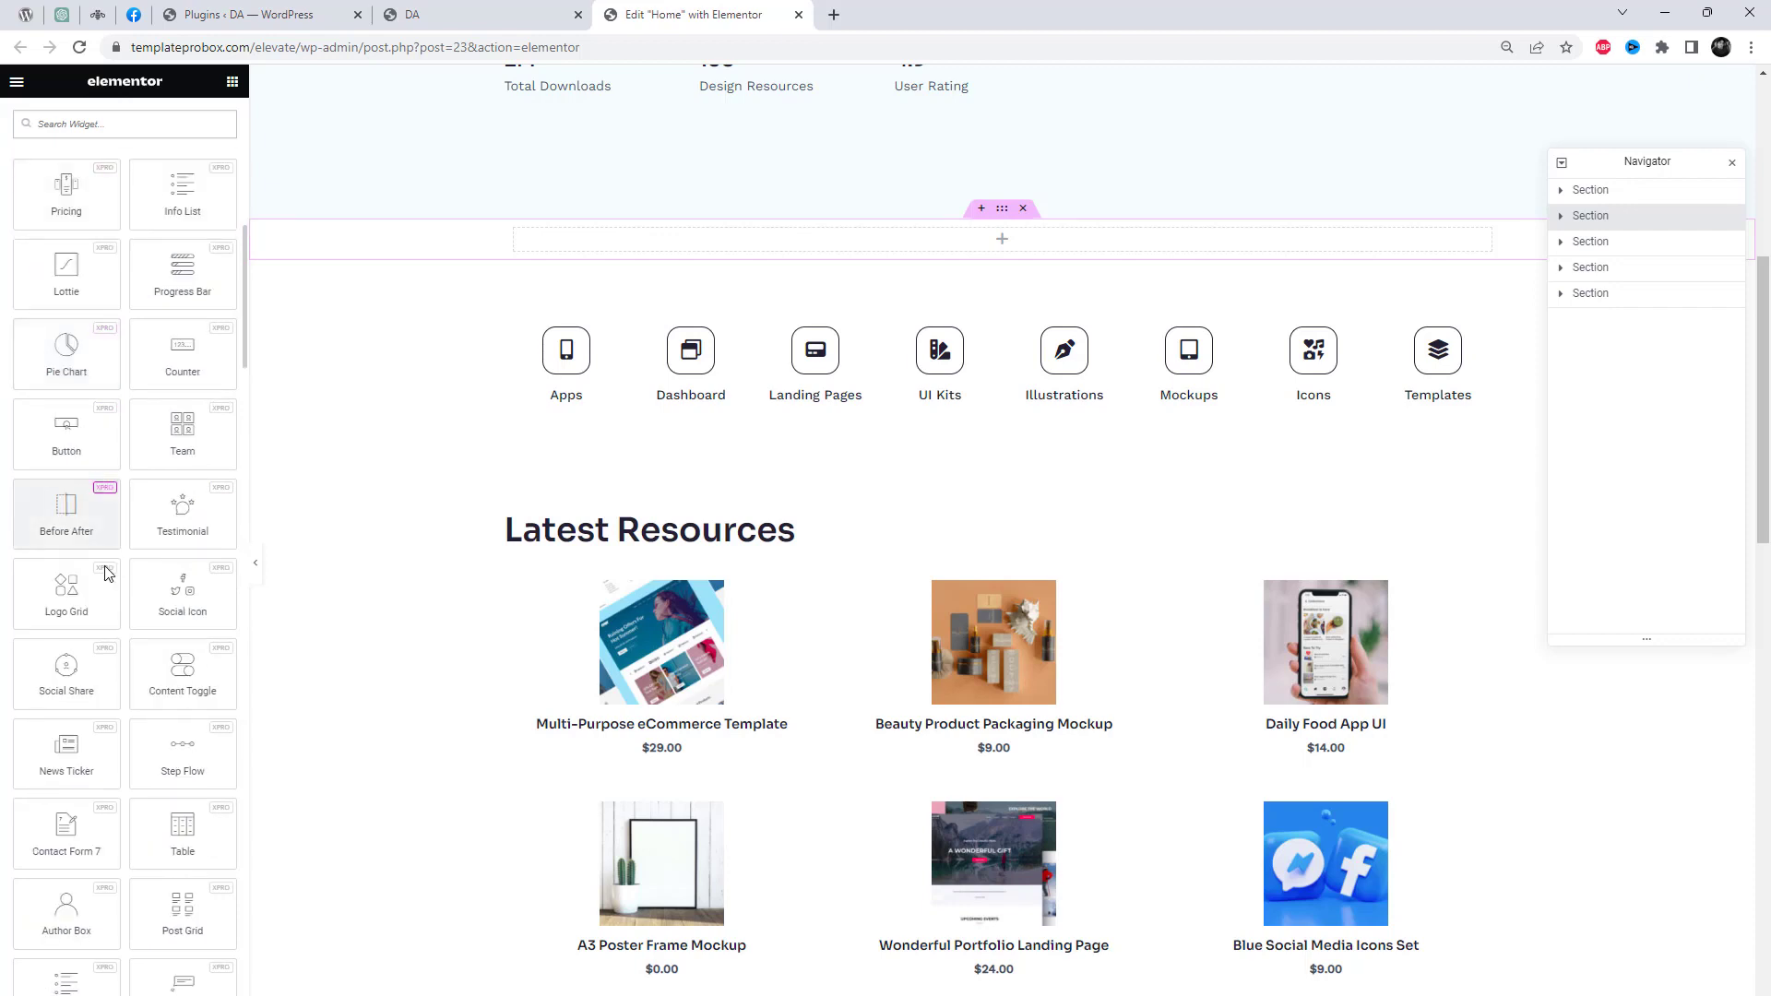
pyautogui.scroll(-2, 108, 597)
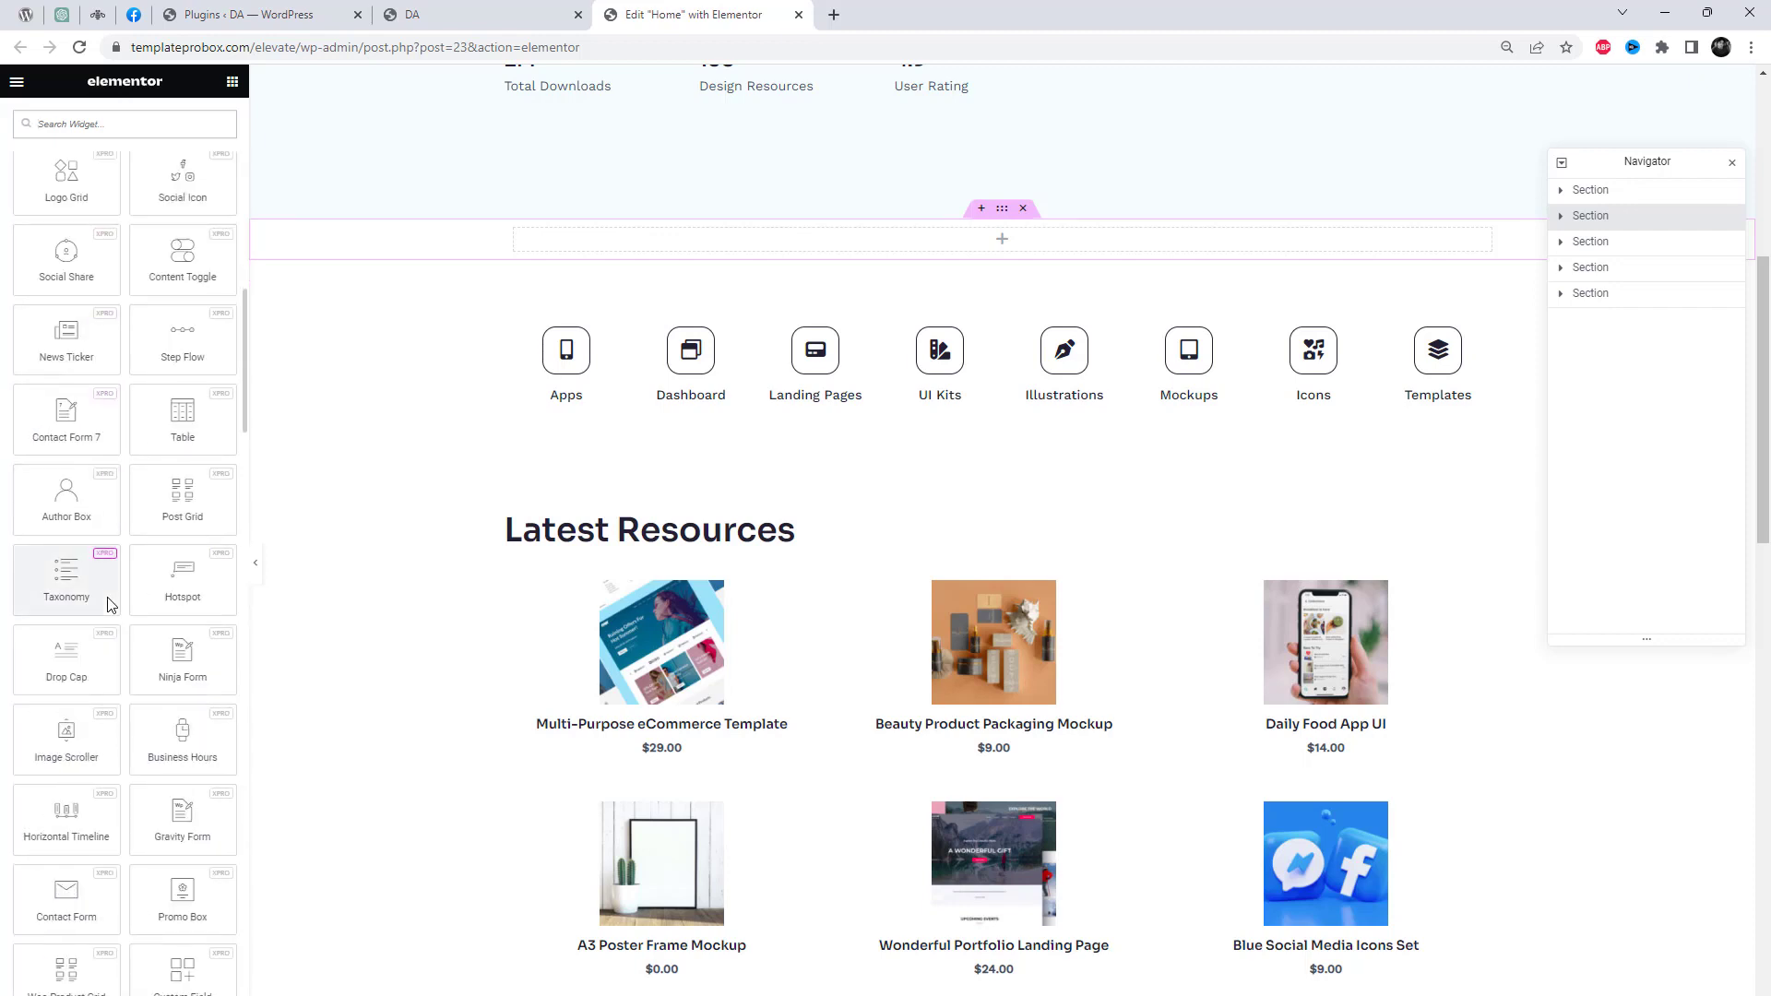
pyautogui.scroll(-2, 108, 599)
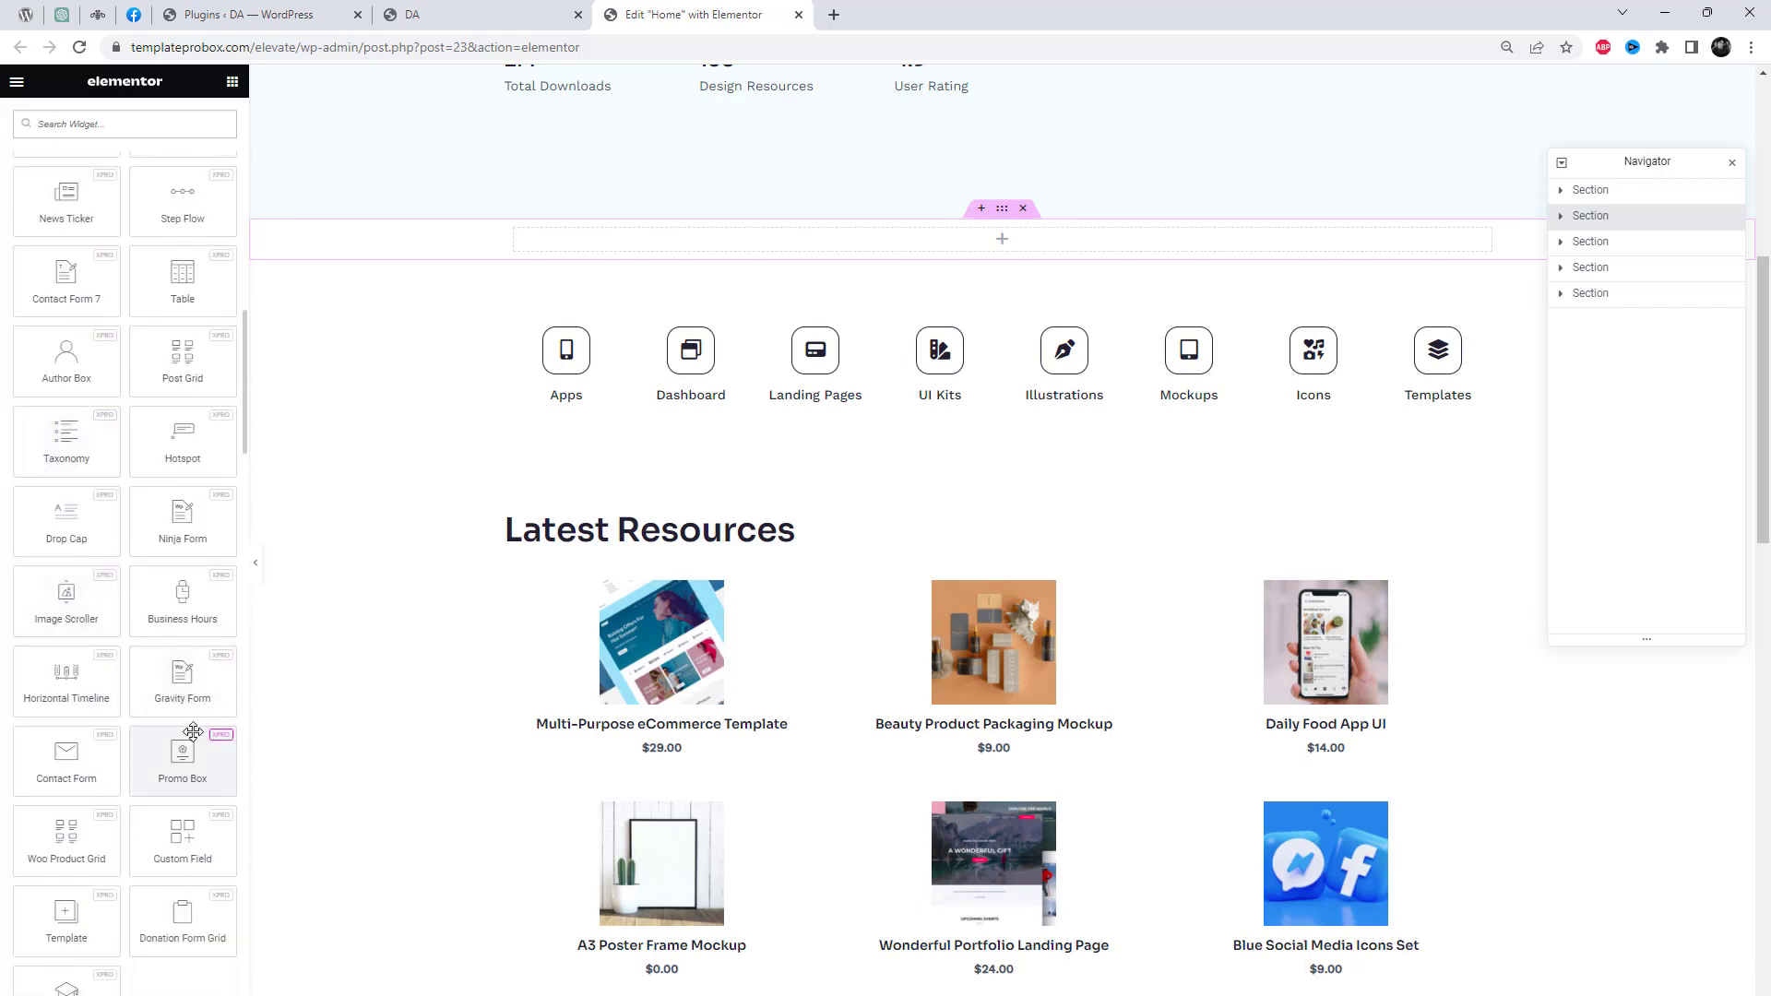
pyautogui.moveTo(82, 687); pyautogui.dragTo(960, 249)
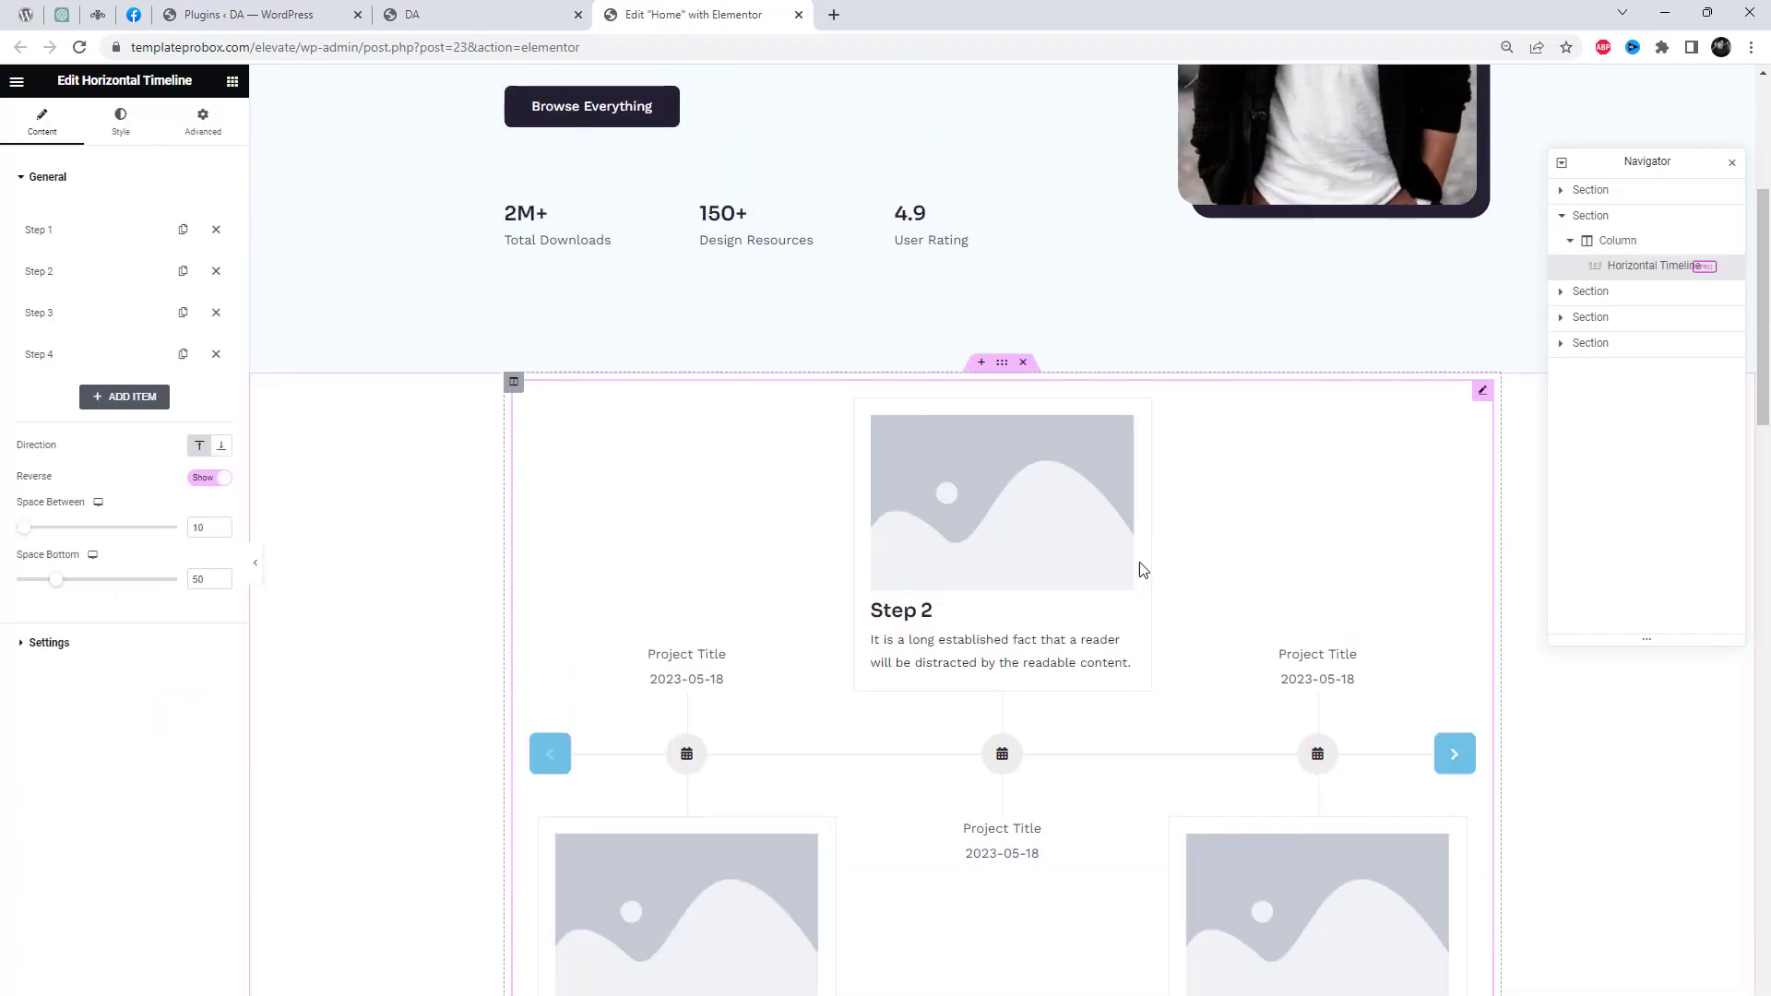
# - Expand the Step 1 item and replace its 'Project Title' text with 'Step One'
pyautogui.click(92, 244)
pyautogui.click(91, 244)
pyautogui.click(91, 244)
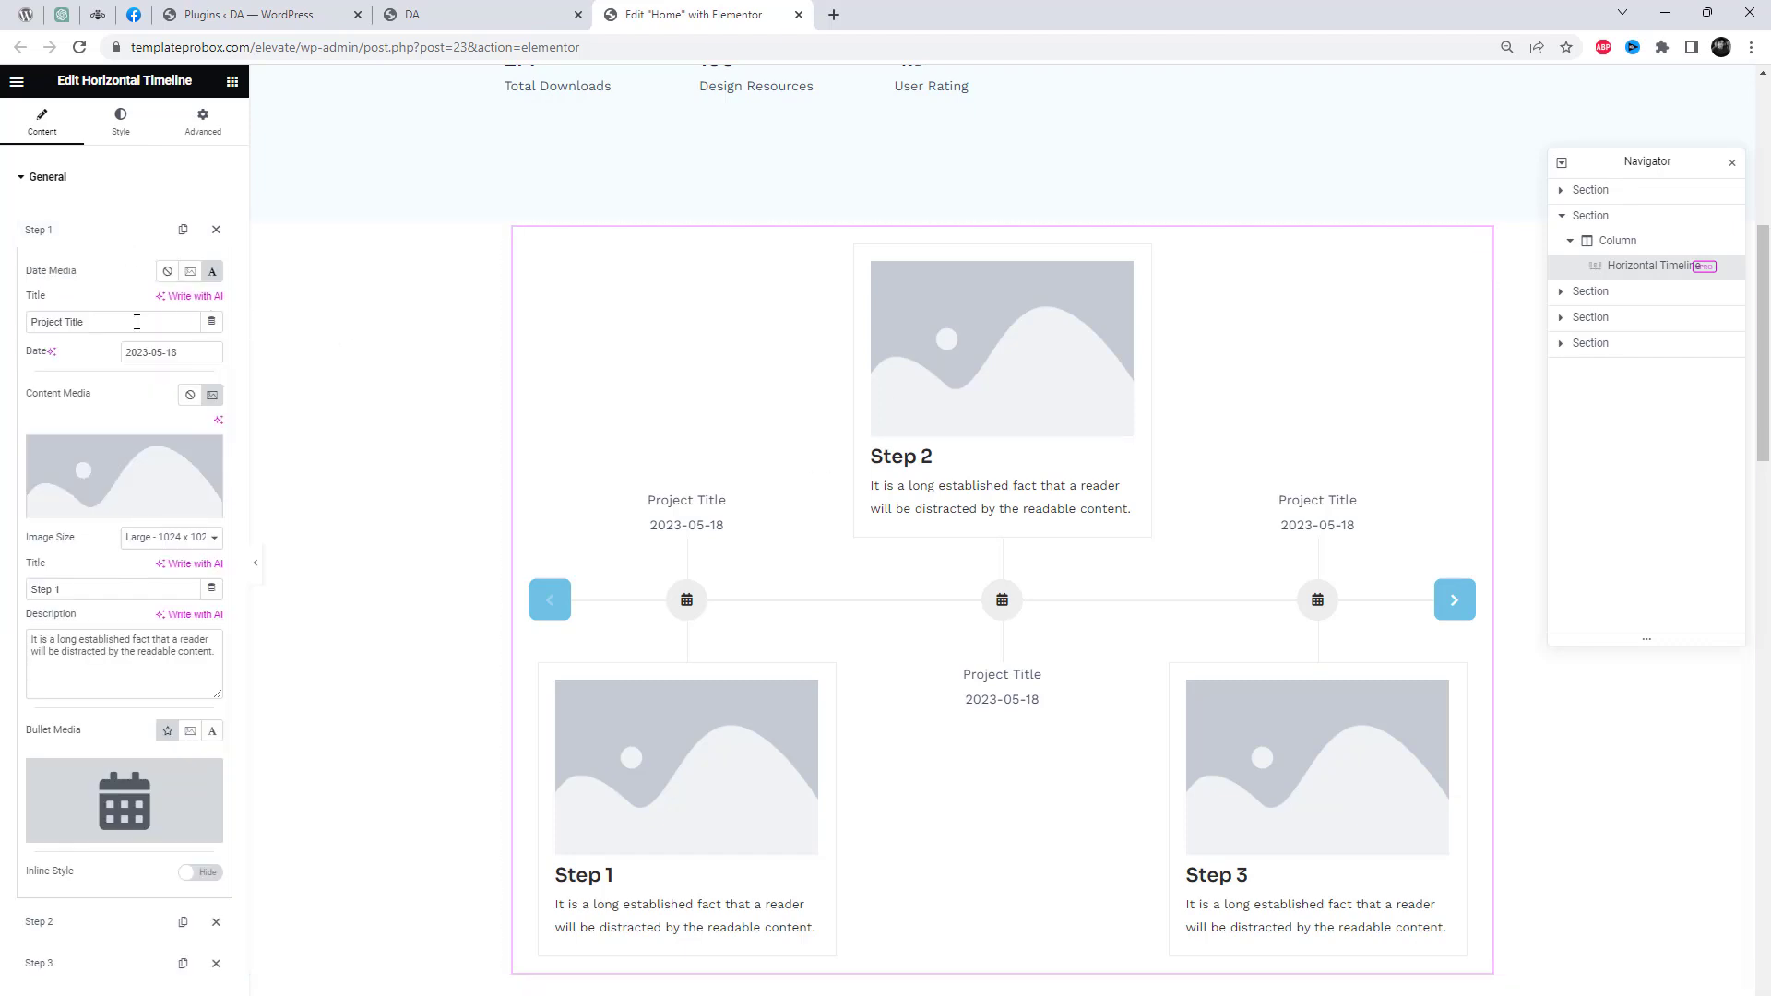
pyautogui.moveTo(137, 321); pyautogui.dragTo(4, 332)
pyautogui.write('Ste')
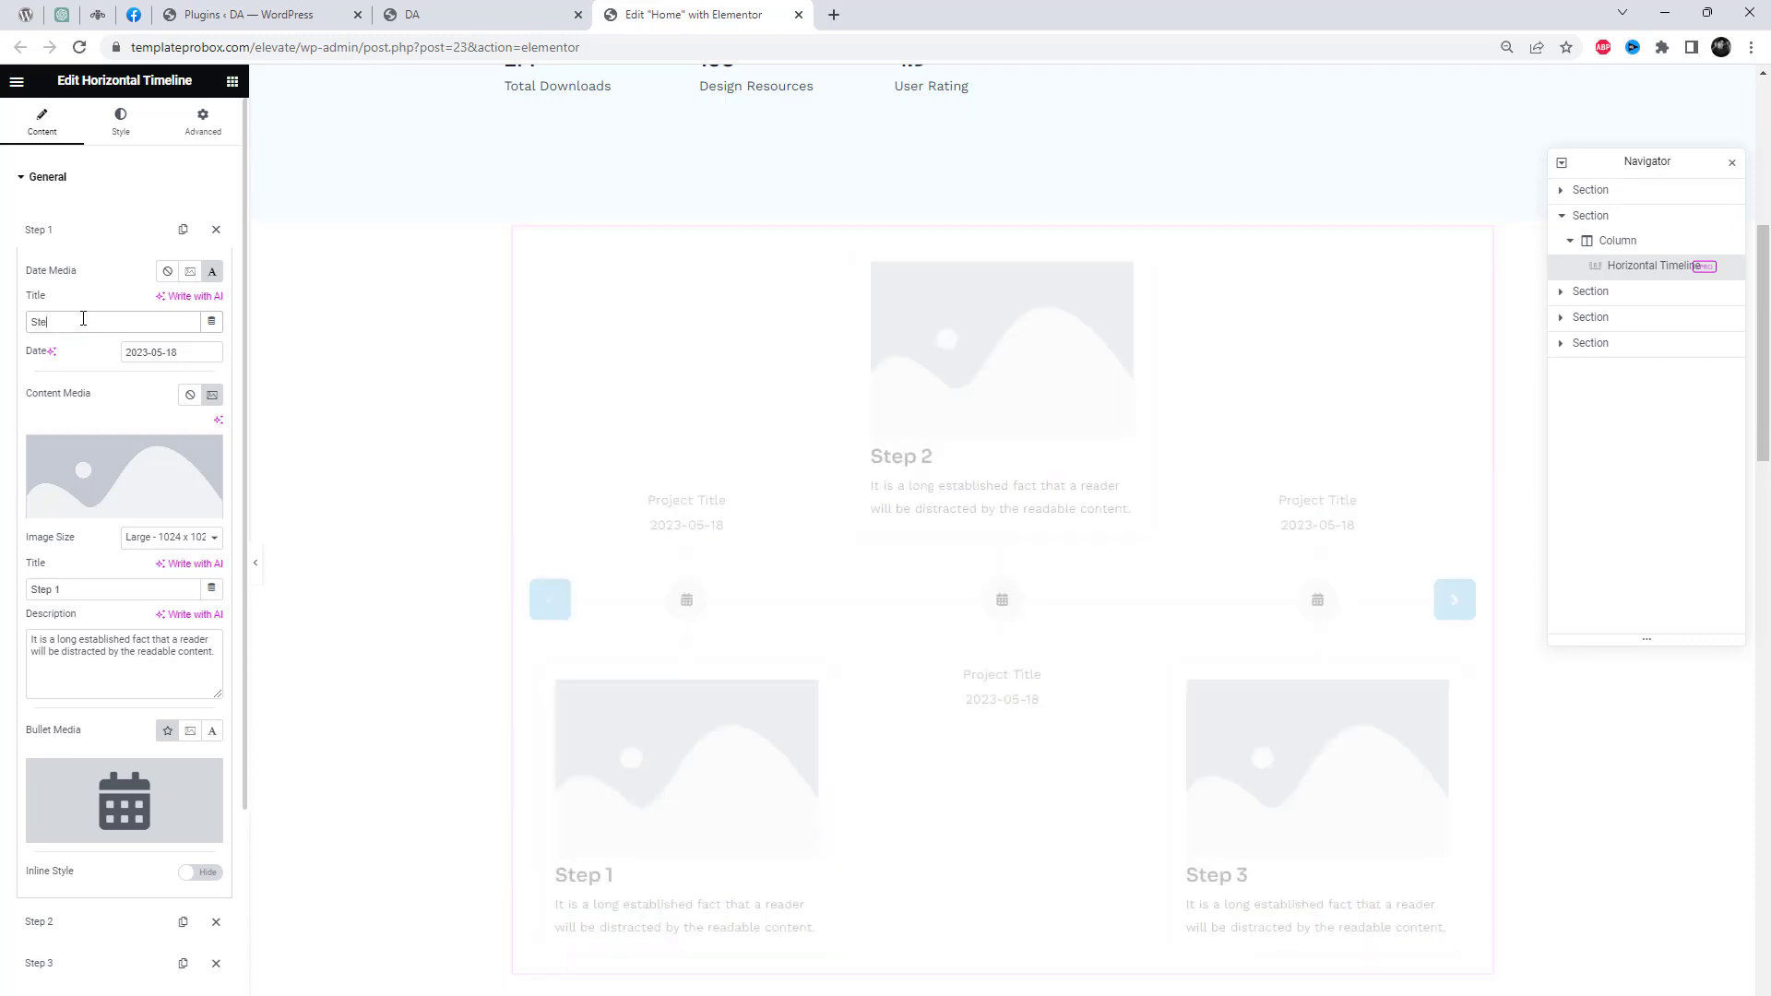
pyautogui.write('p One')
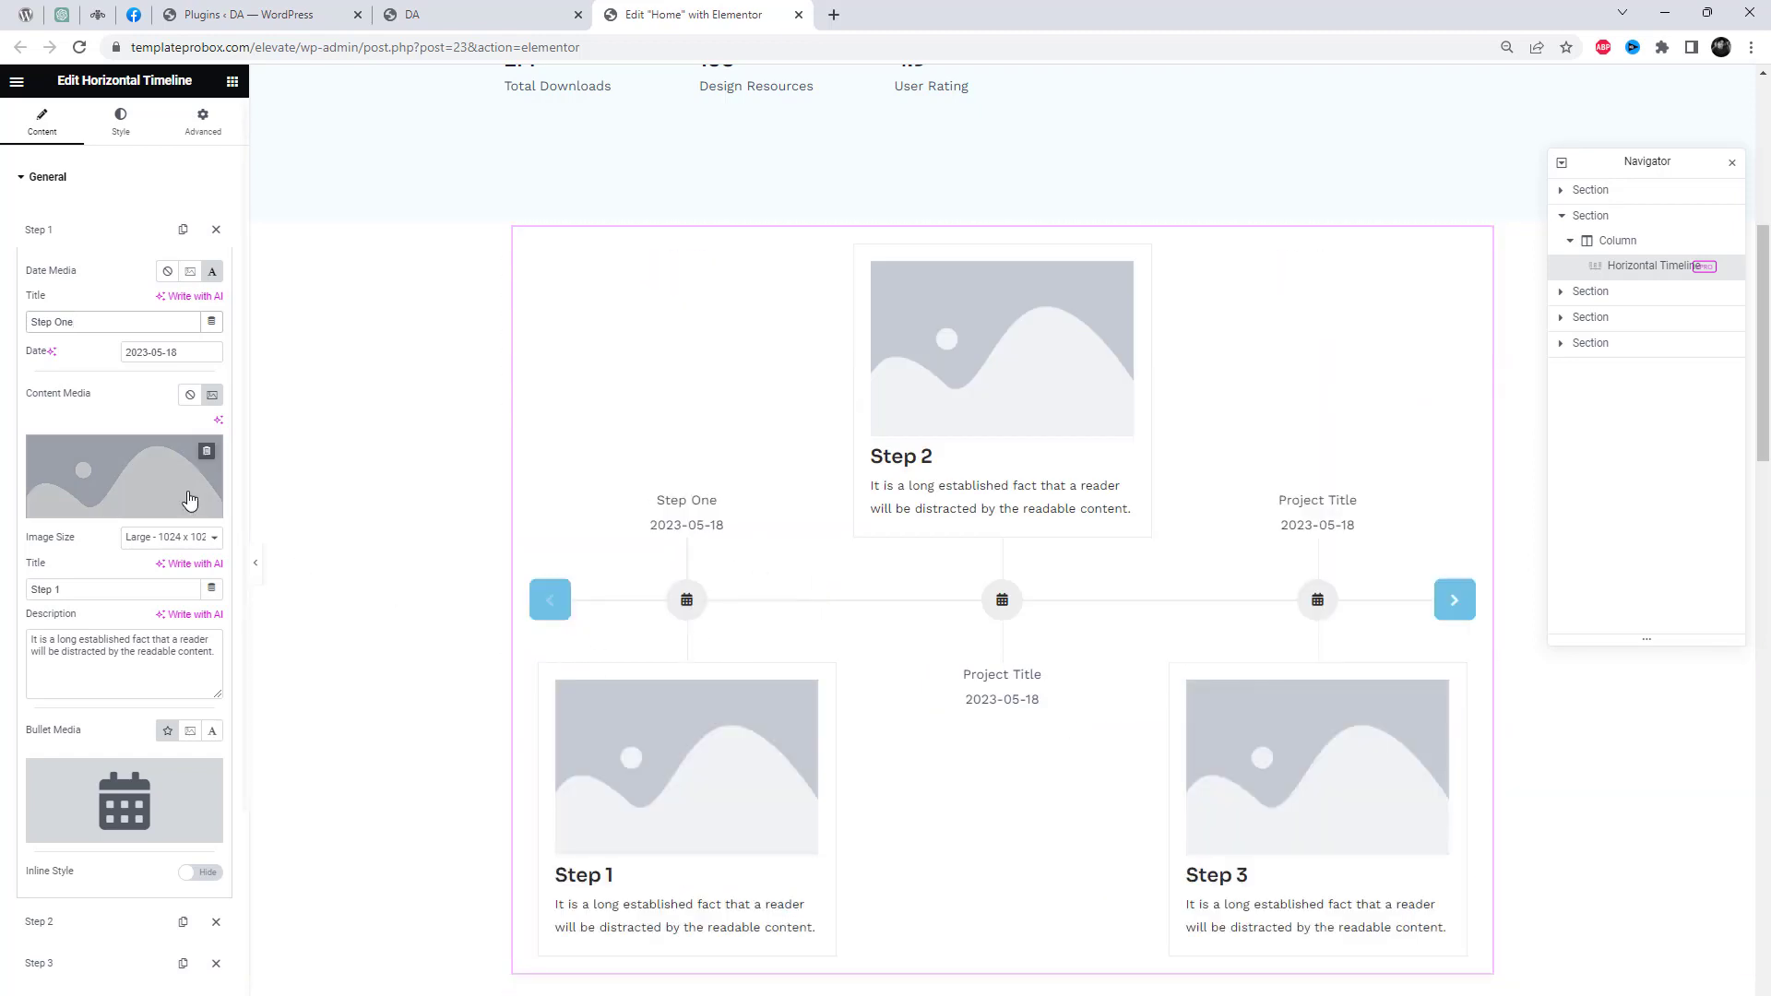
# - Set the first step's image to the Messenger and Facebook picture
pyautogui.click(161, 490)
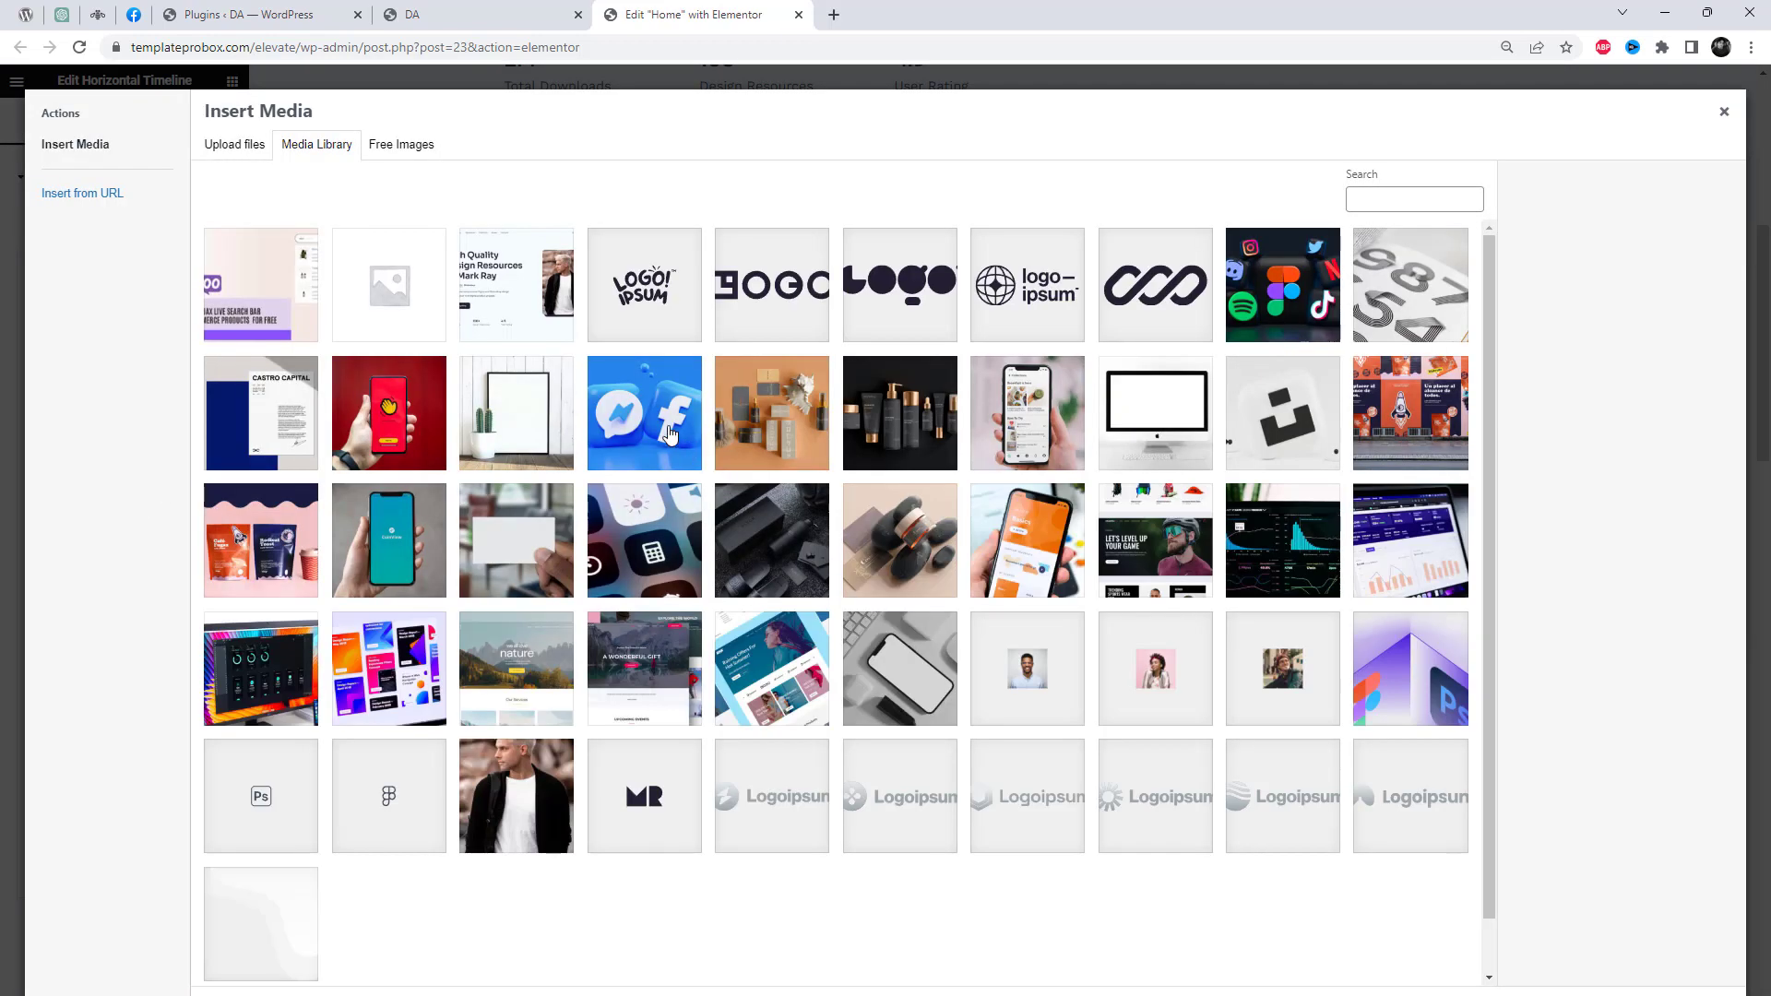
pyautogui.click(671, 435)
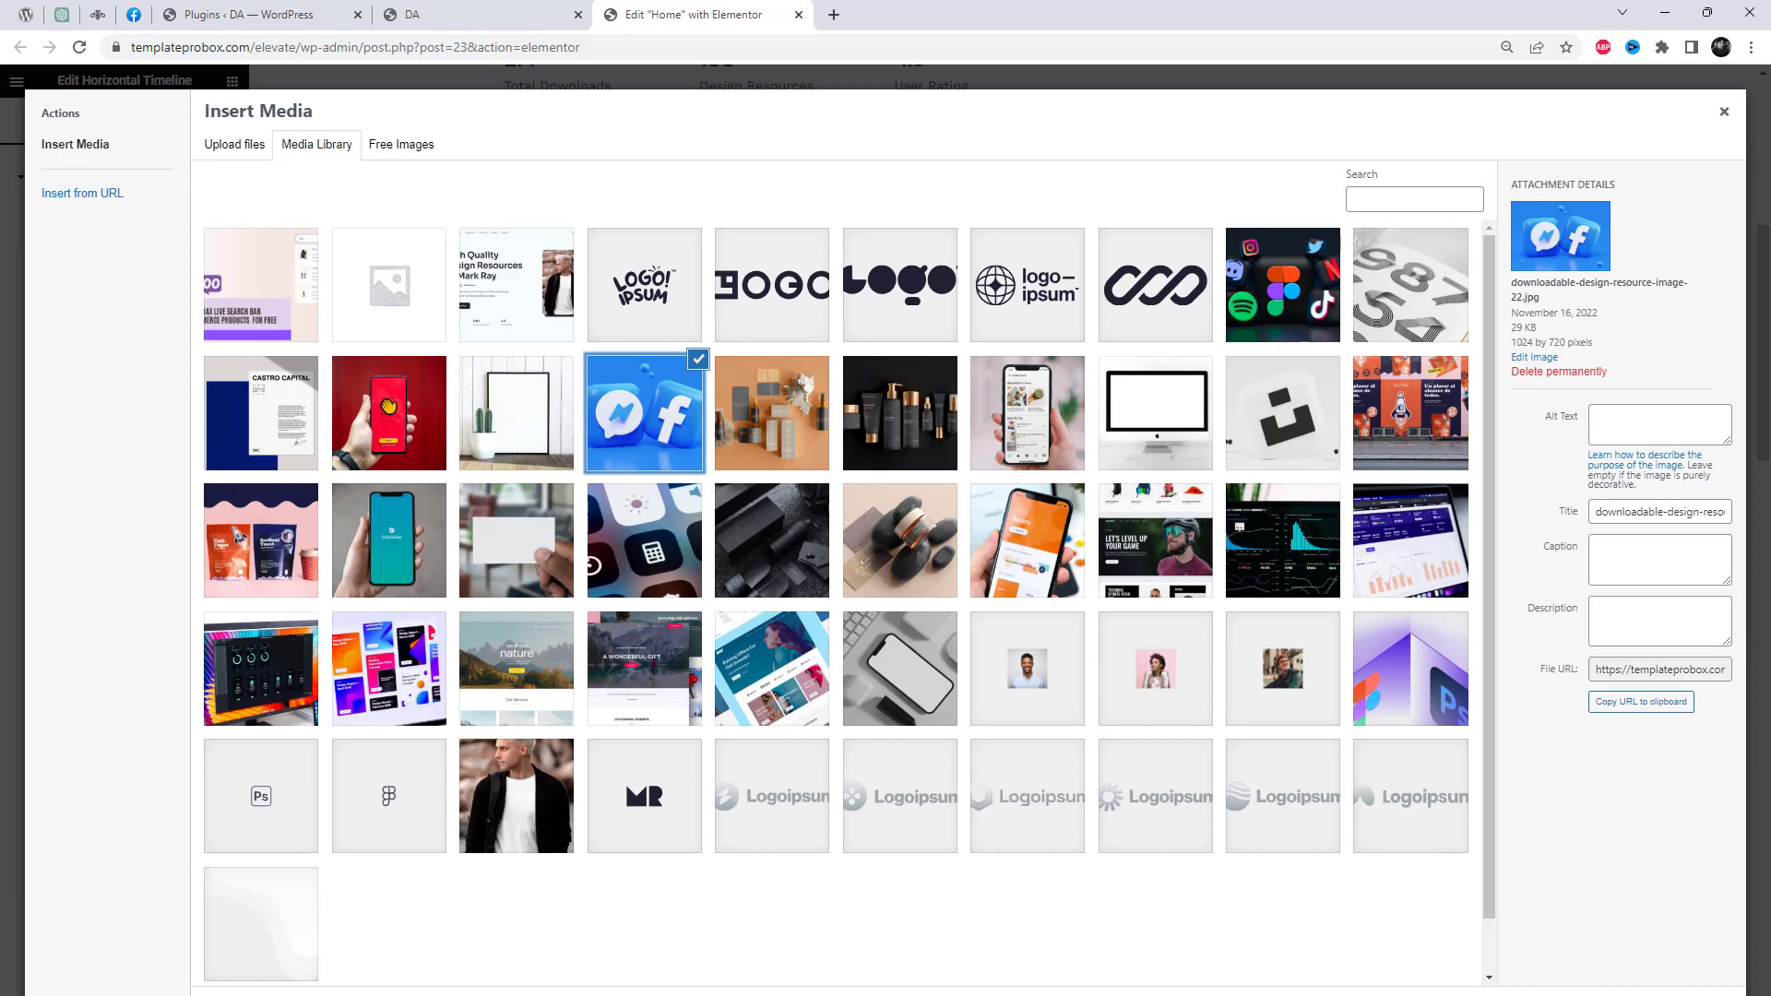
pyautogui.press('Return')
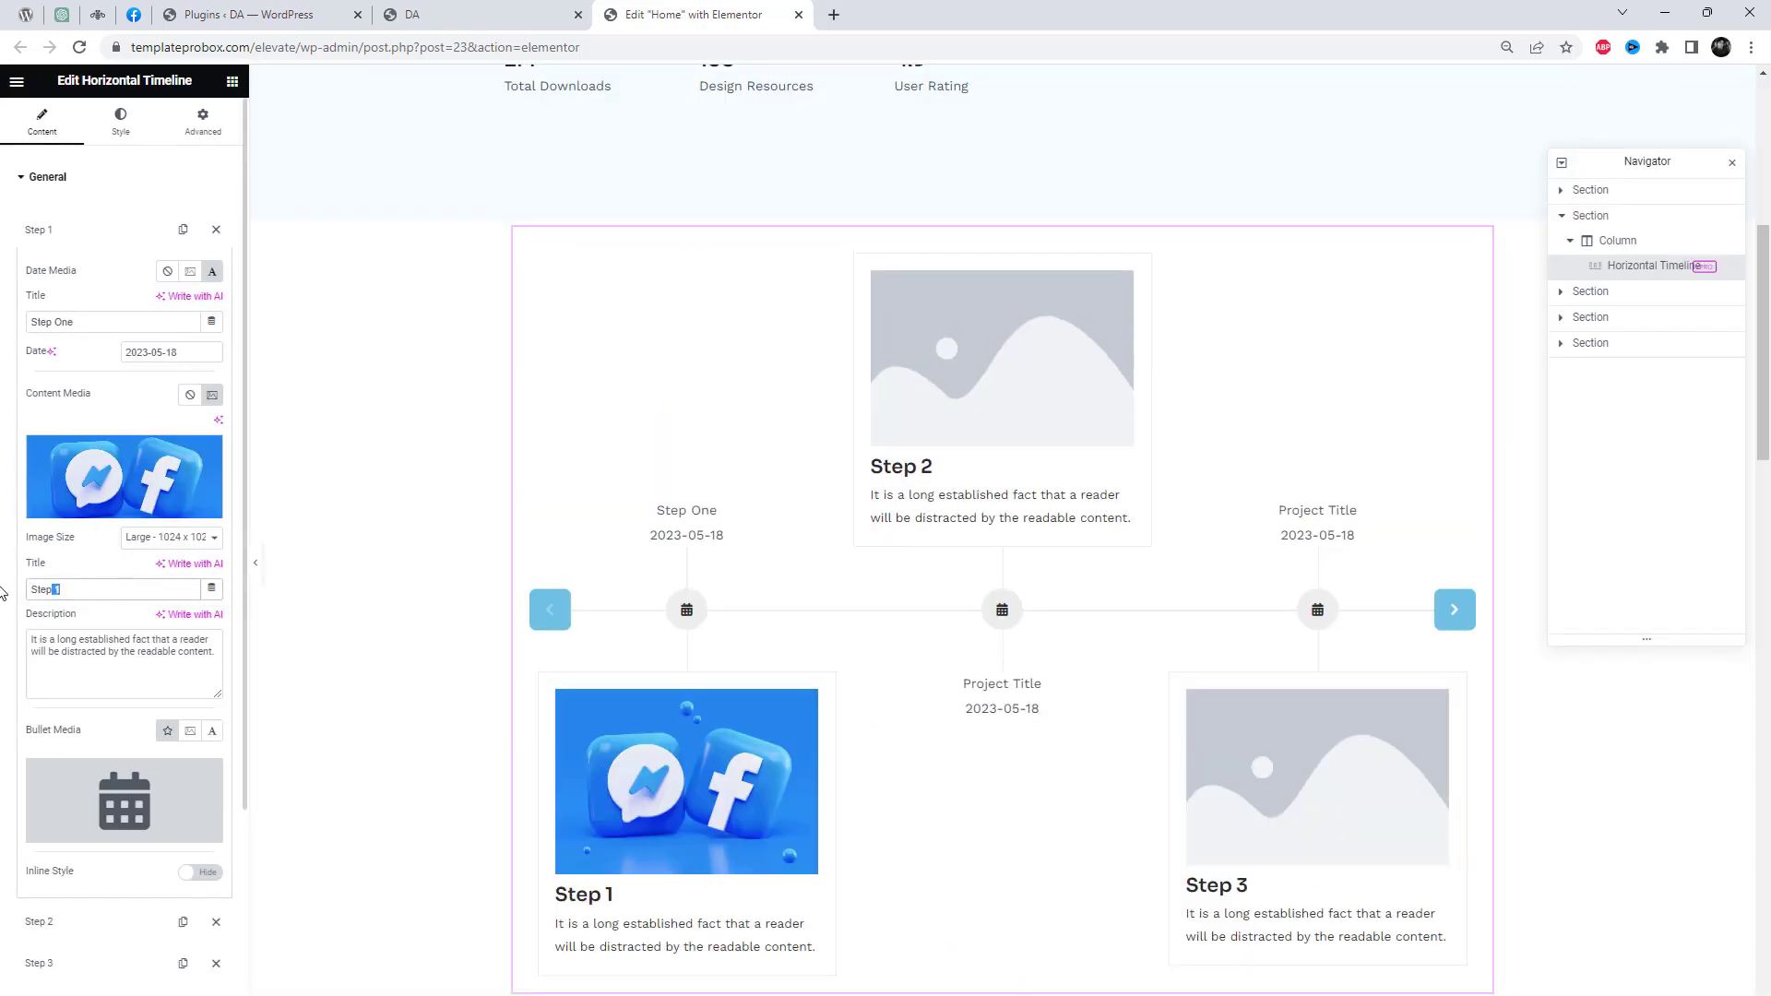
# - Title the first step 'Step #01' with the description 'Chagne Step description.'
pyautogui.write('Step')
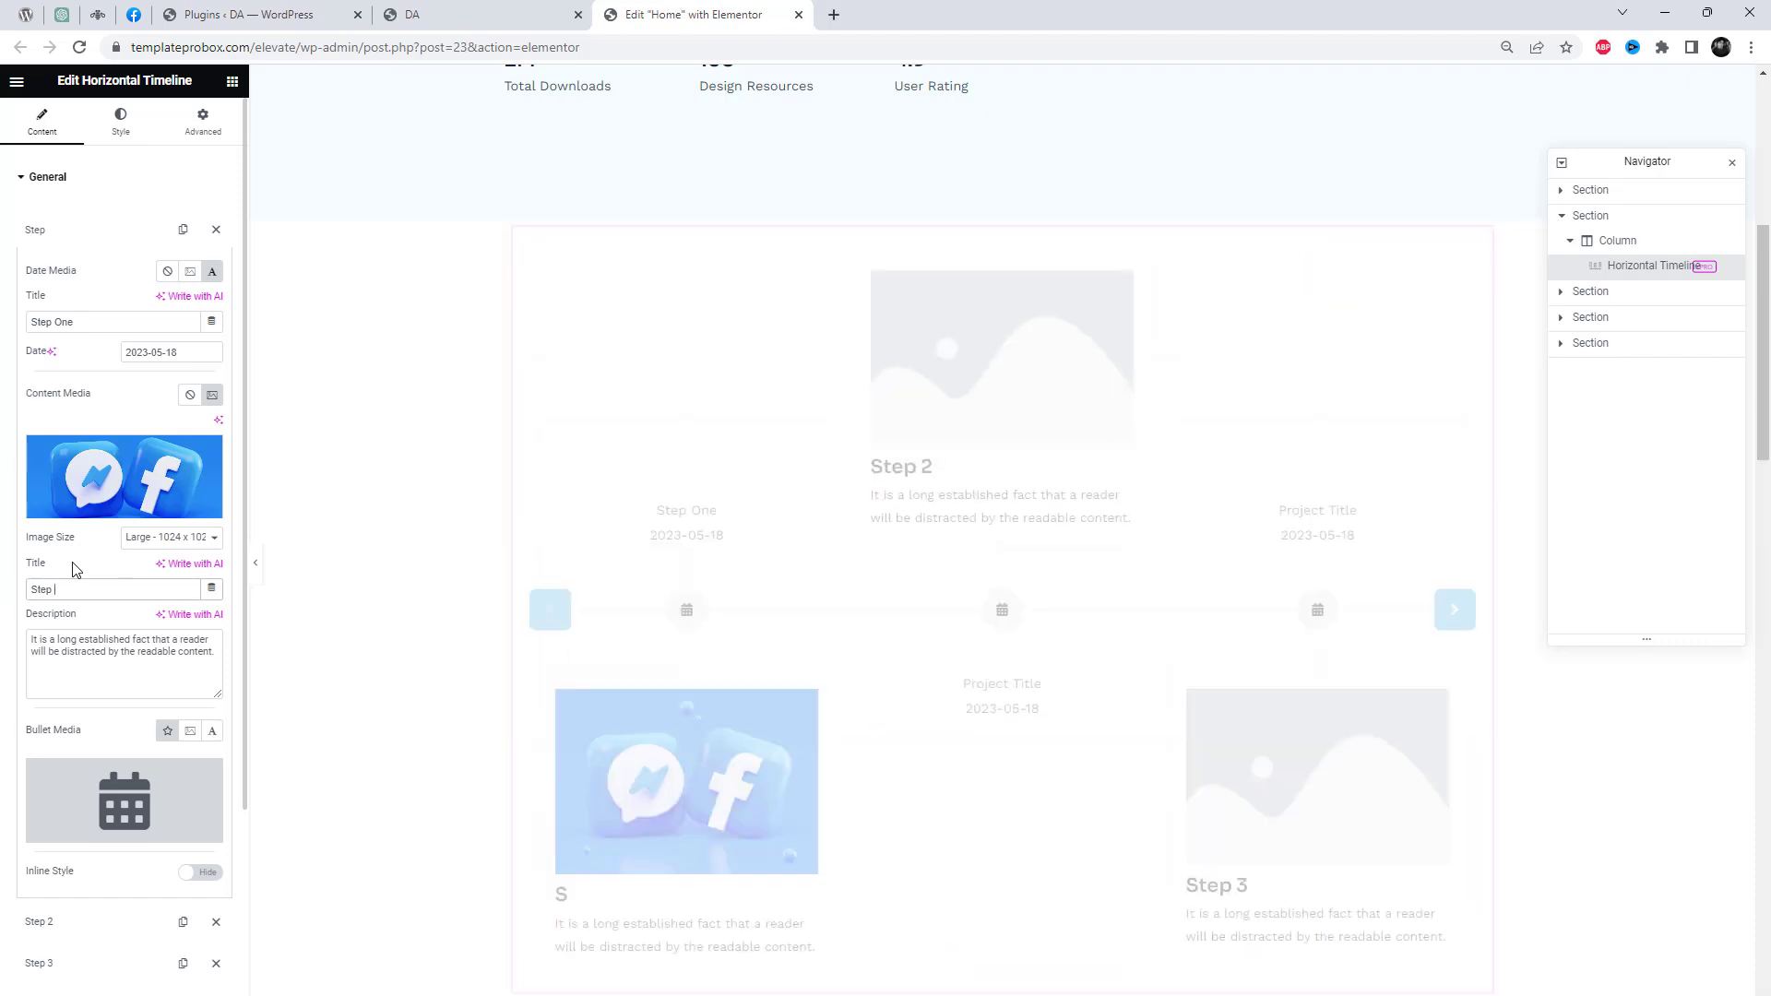
pyautogui.write(' #01')
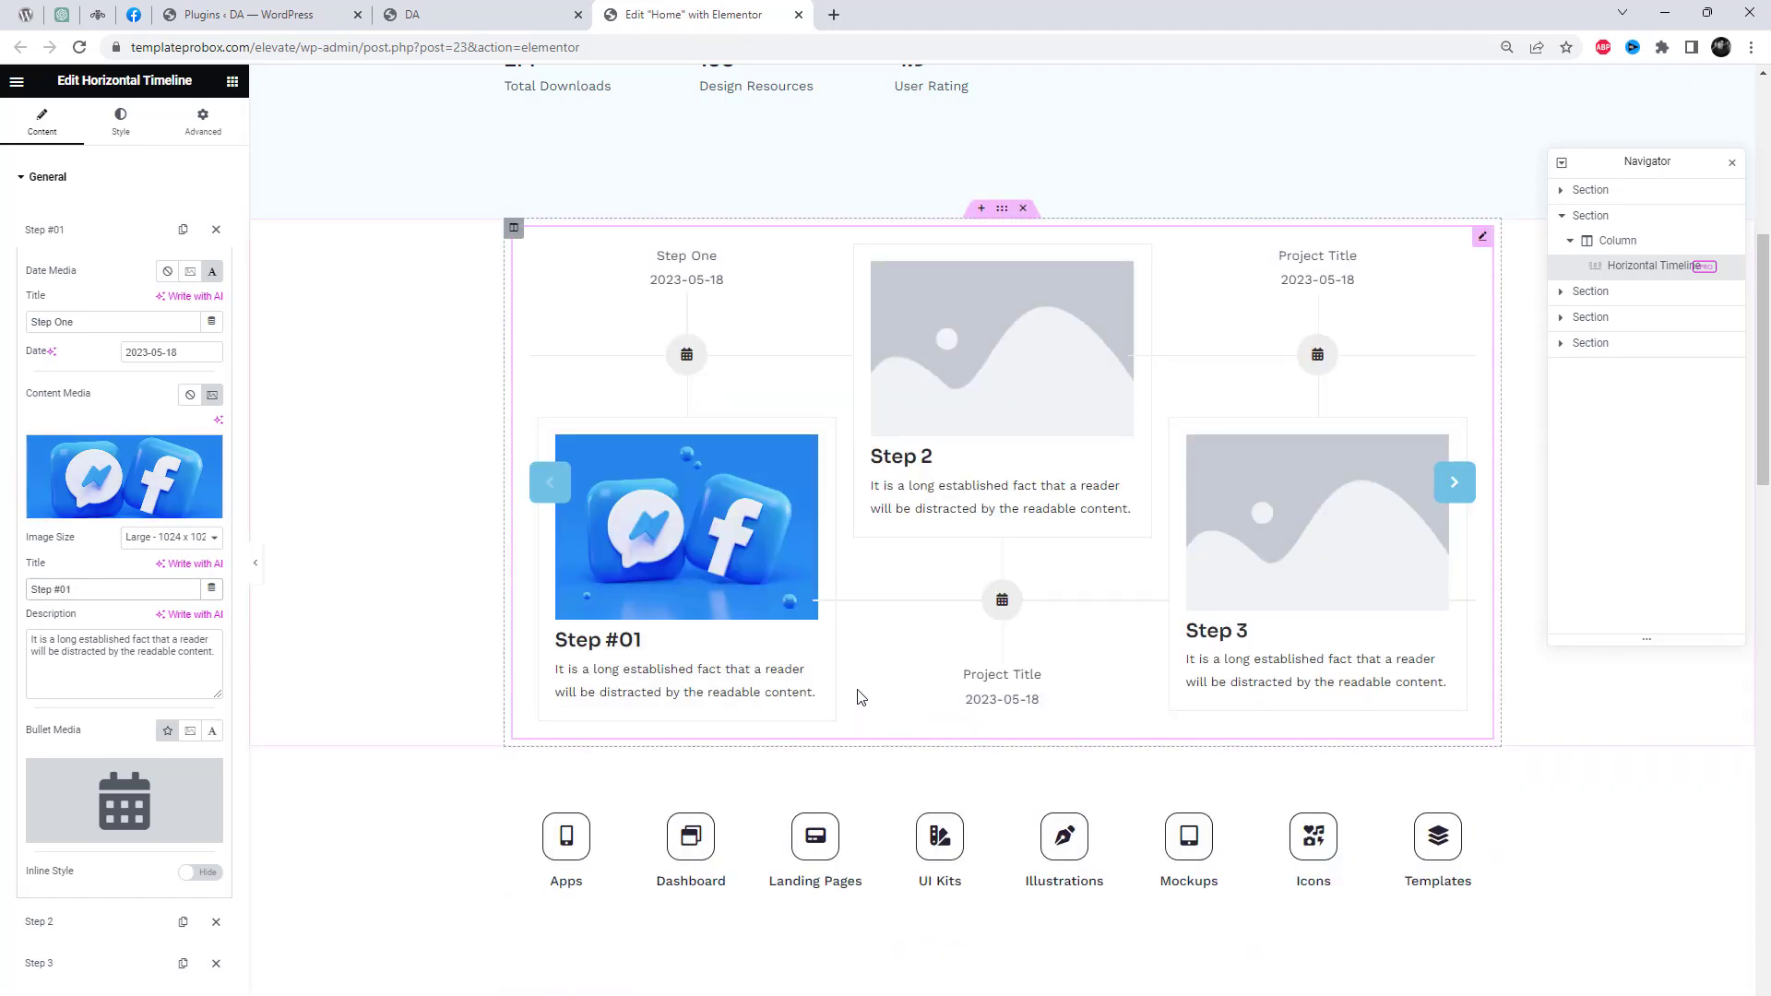
pyautogui.scroll(-3, 618, 463)
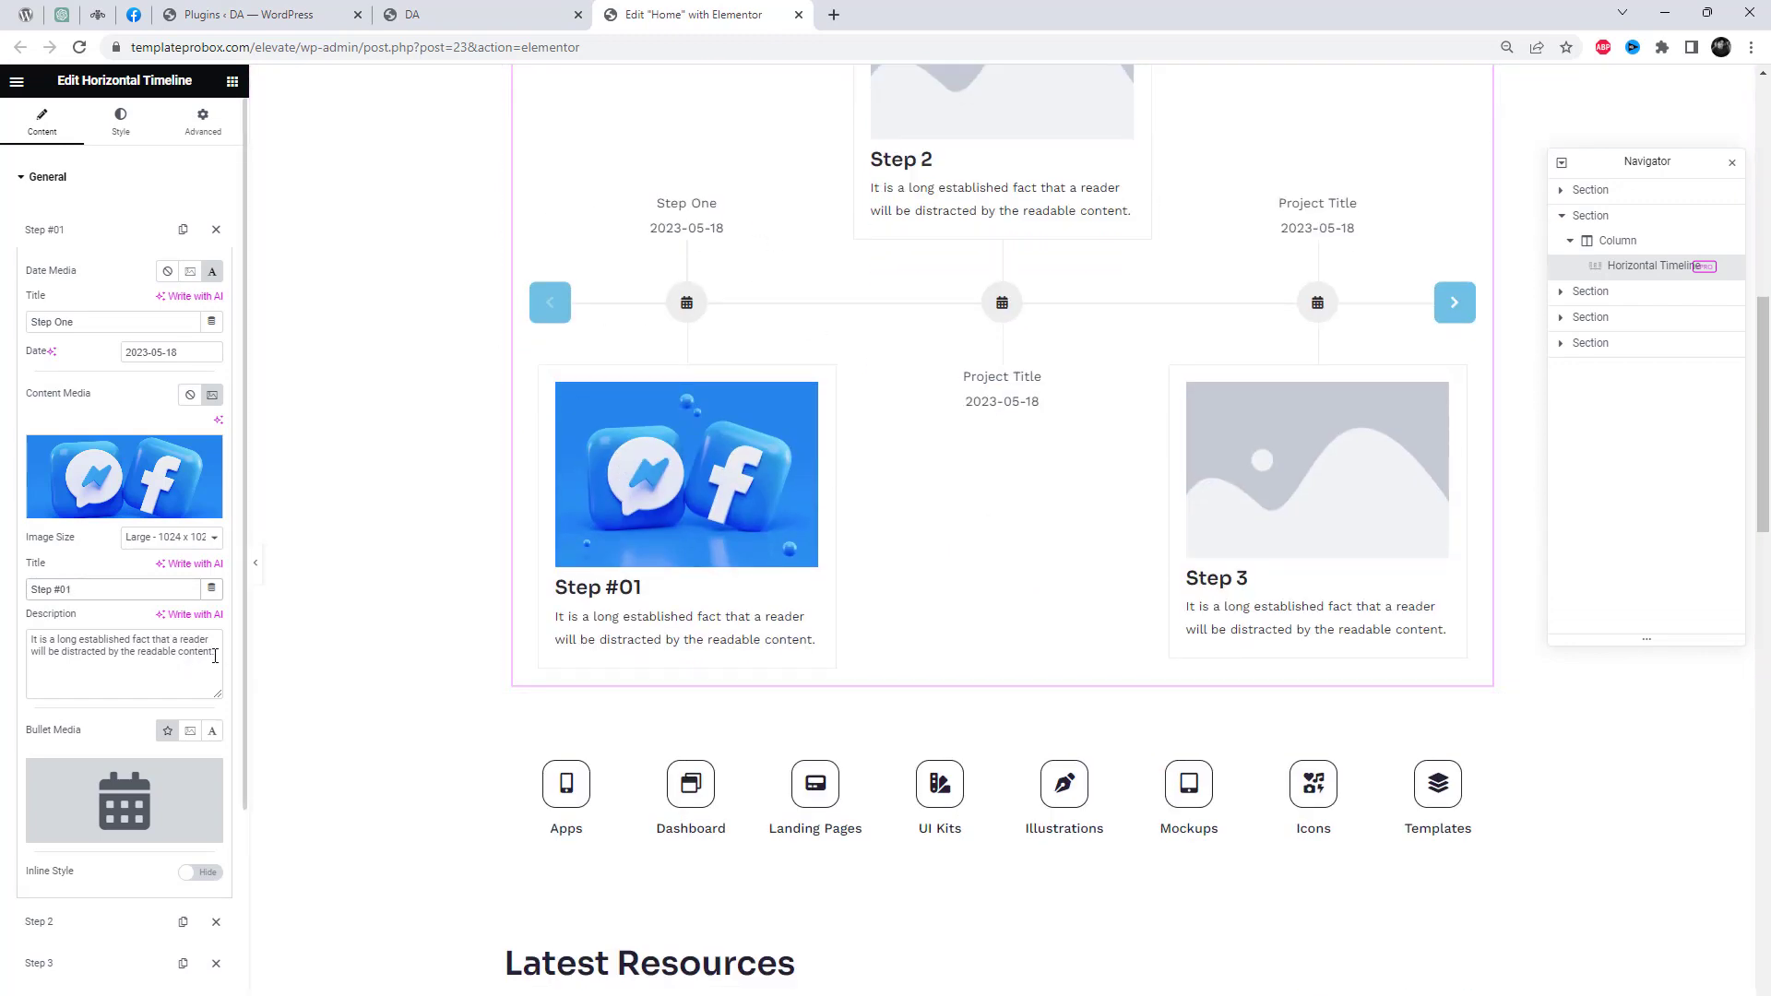
pyautogui.moveTo(215, 656); pyautogui.dragTo(26, 641)
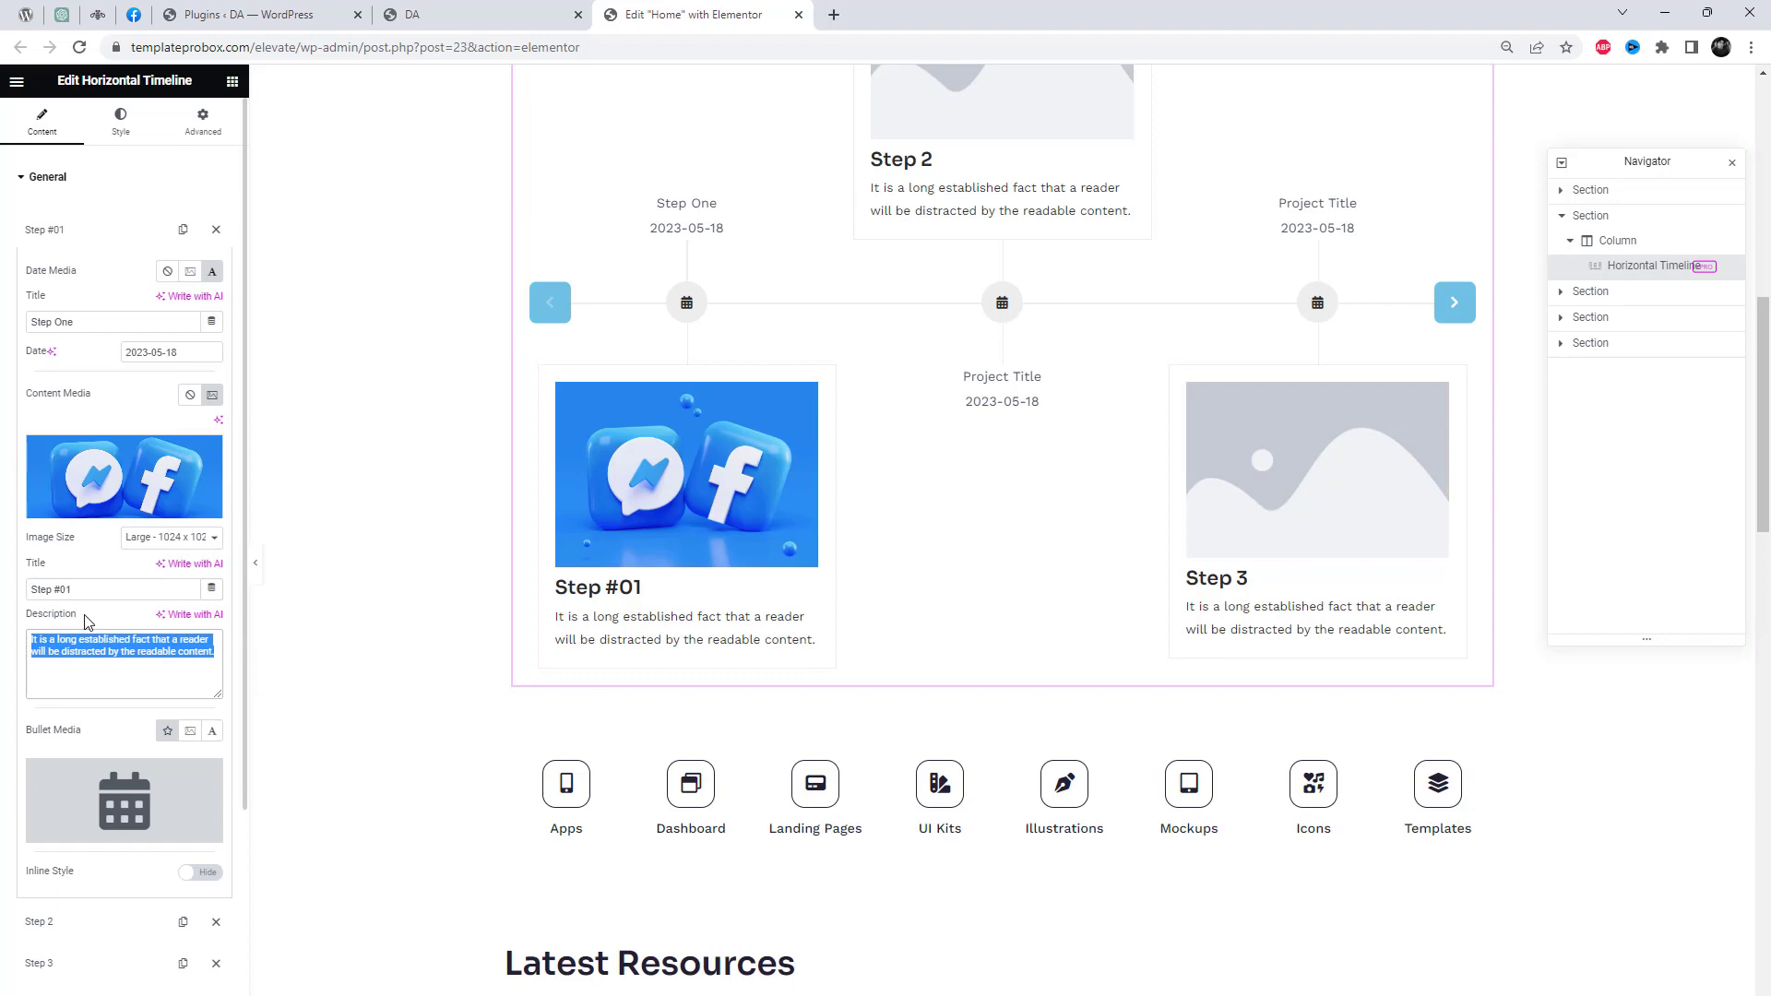
pyautogui.write('Chagne ')
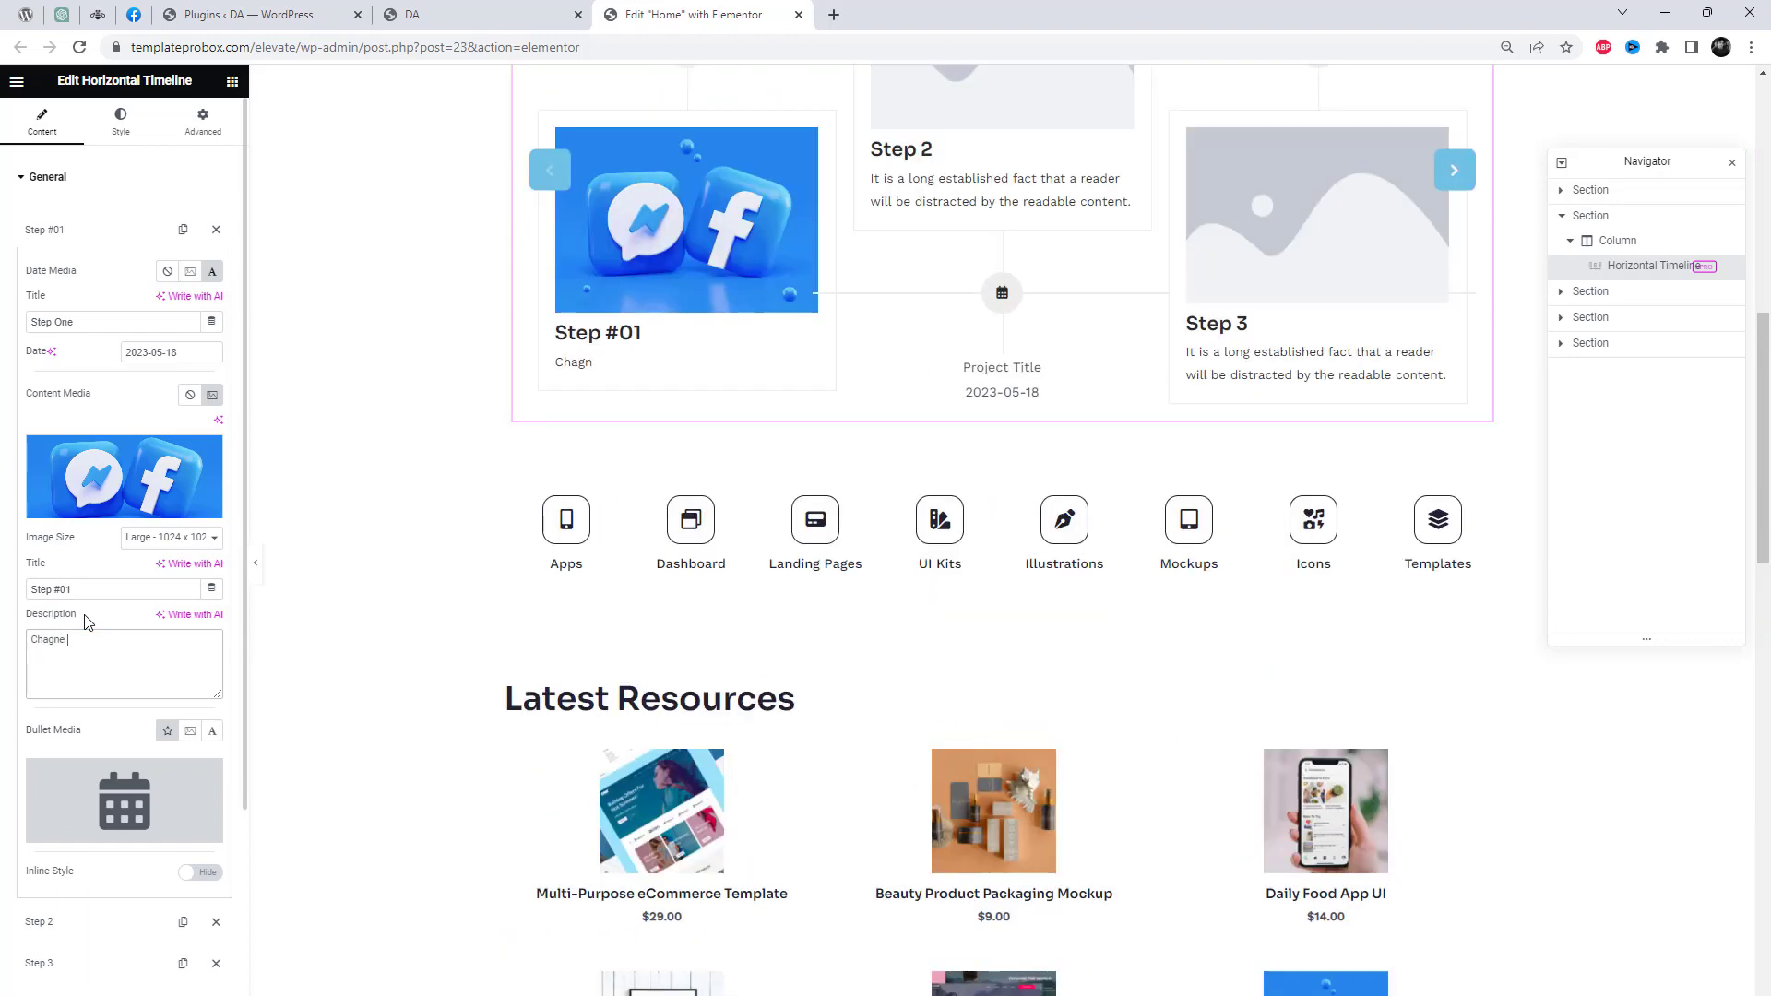
pyautogui.write('Step ')
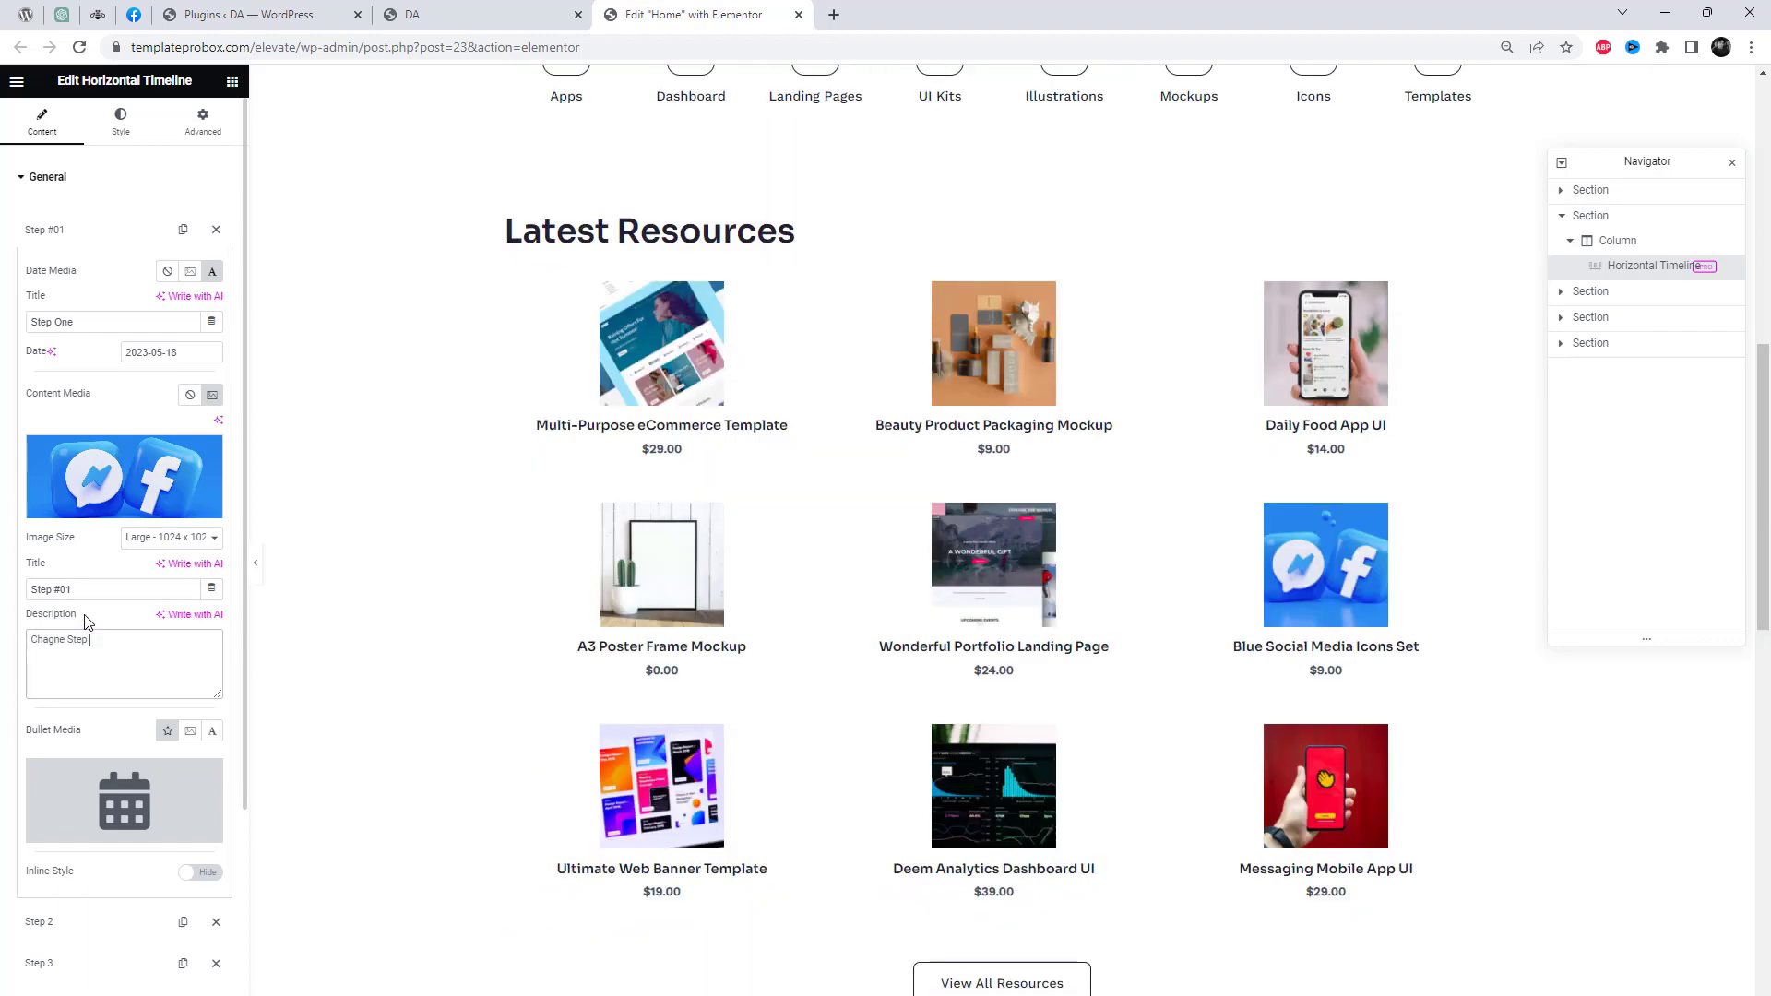
pyautogui.write('description.')
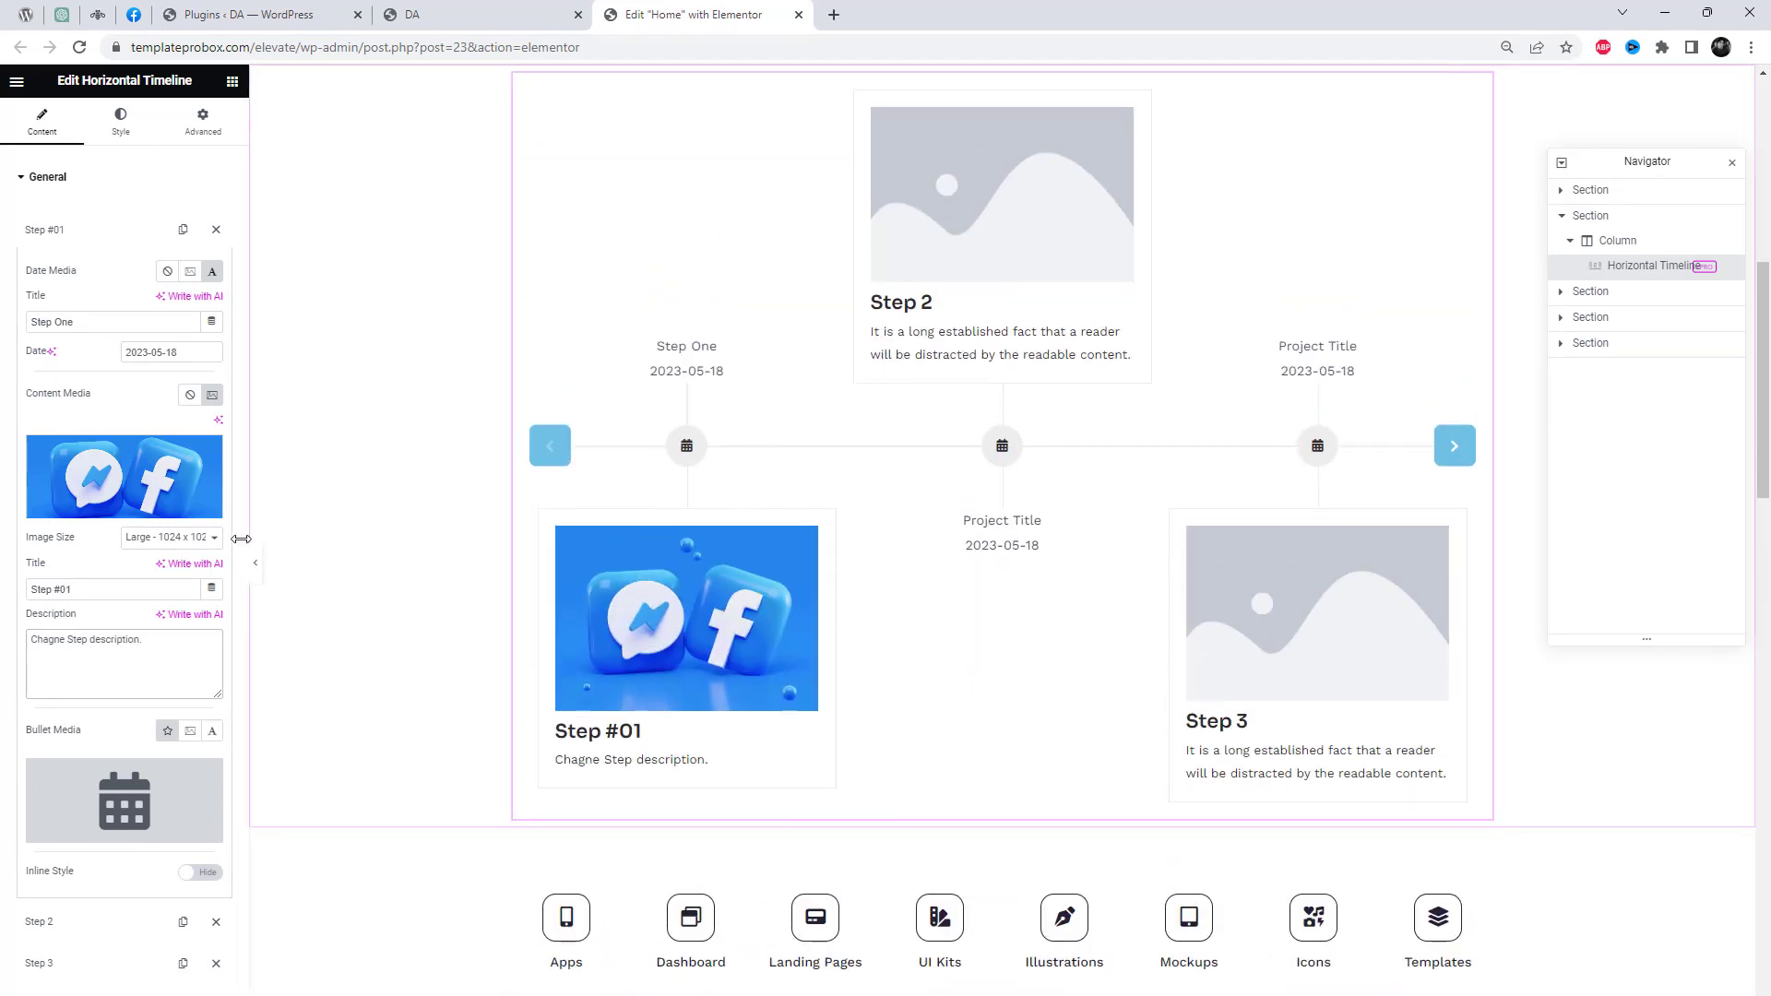
# - Set the first step's bullet icon to Camera
pyautogui.click(130, 811)
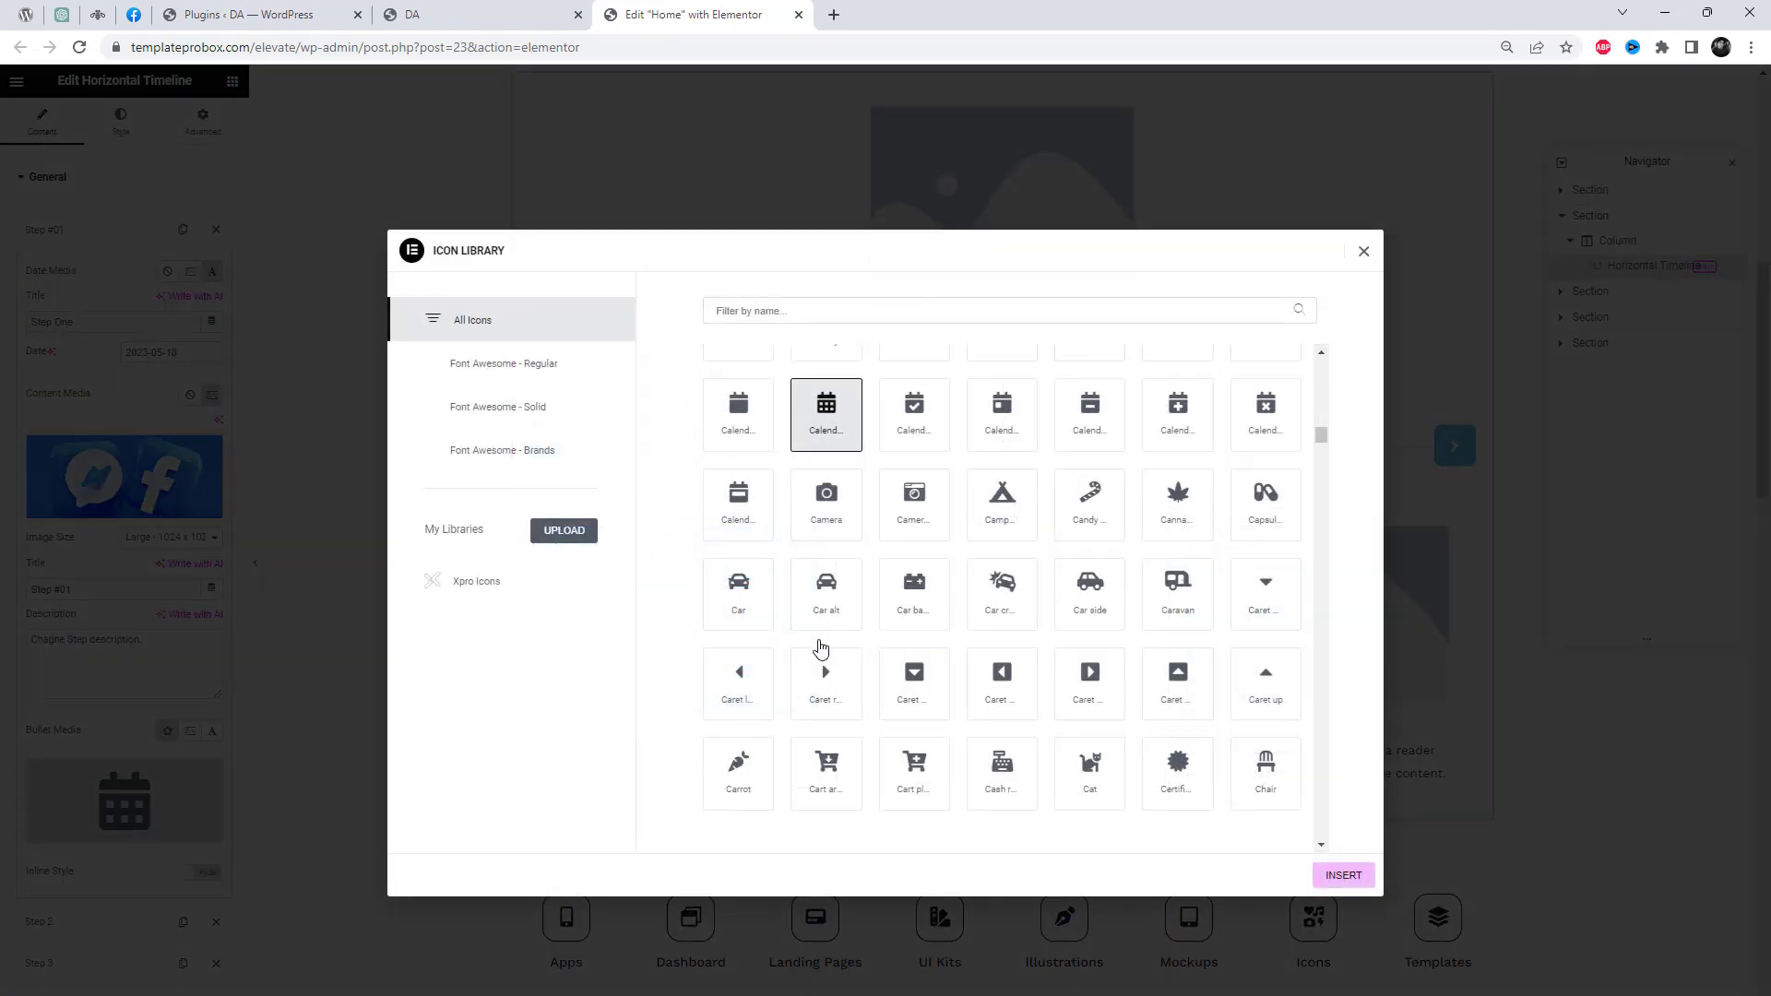
pyautogui.click(830, 505)
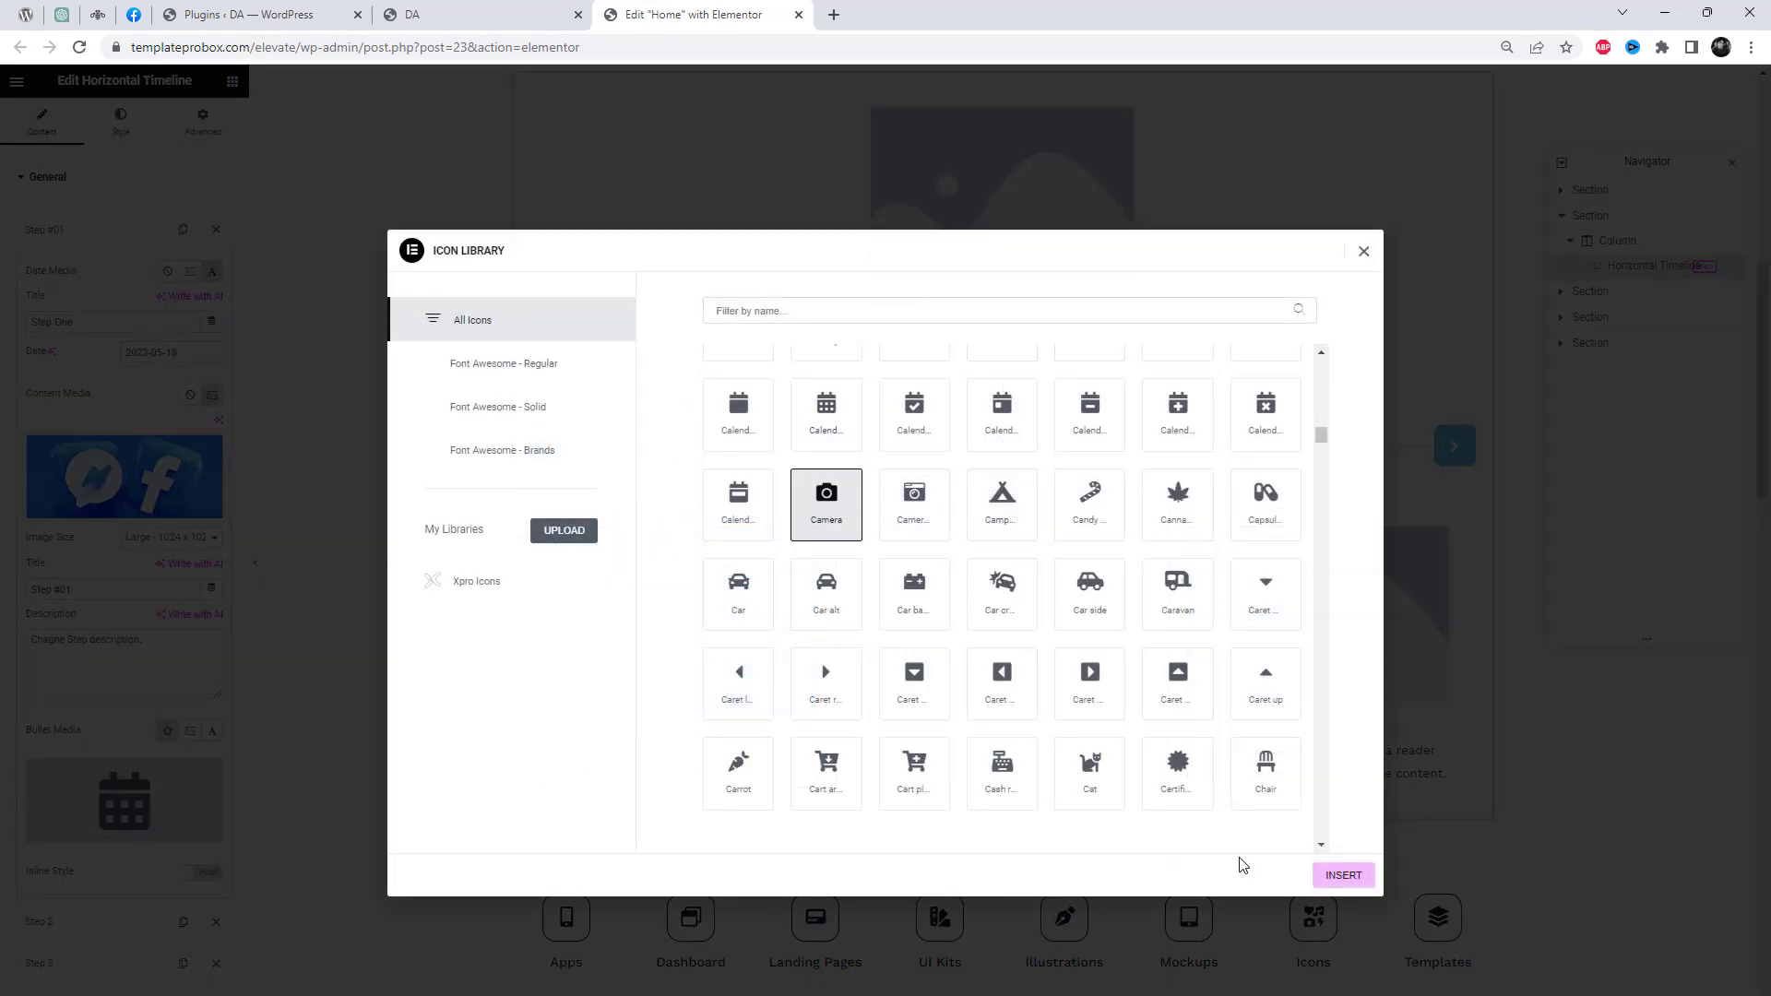
pyautogui.click(1354, 882)
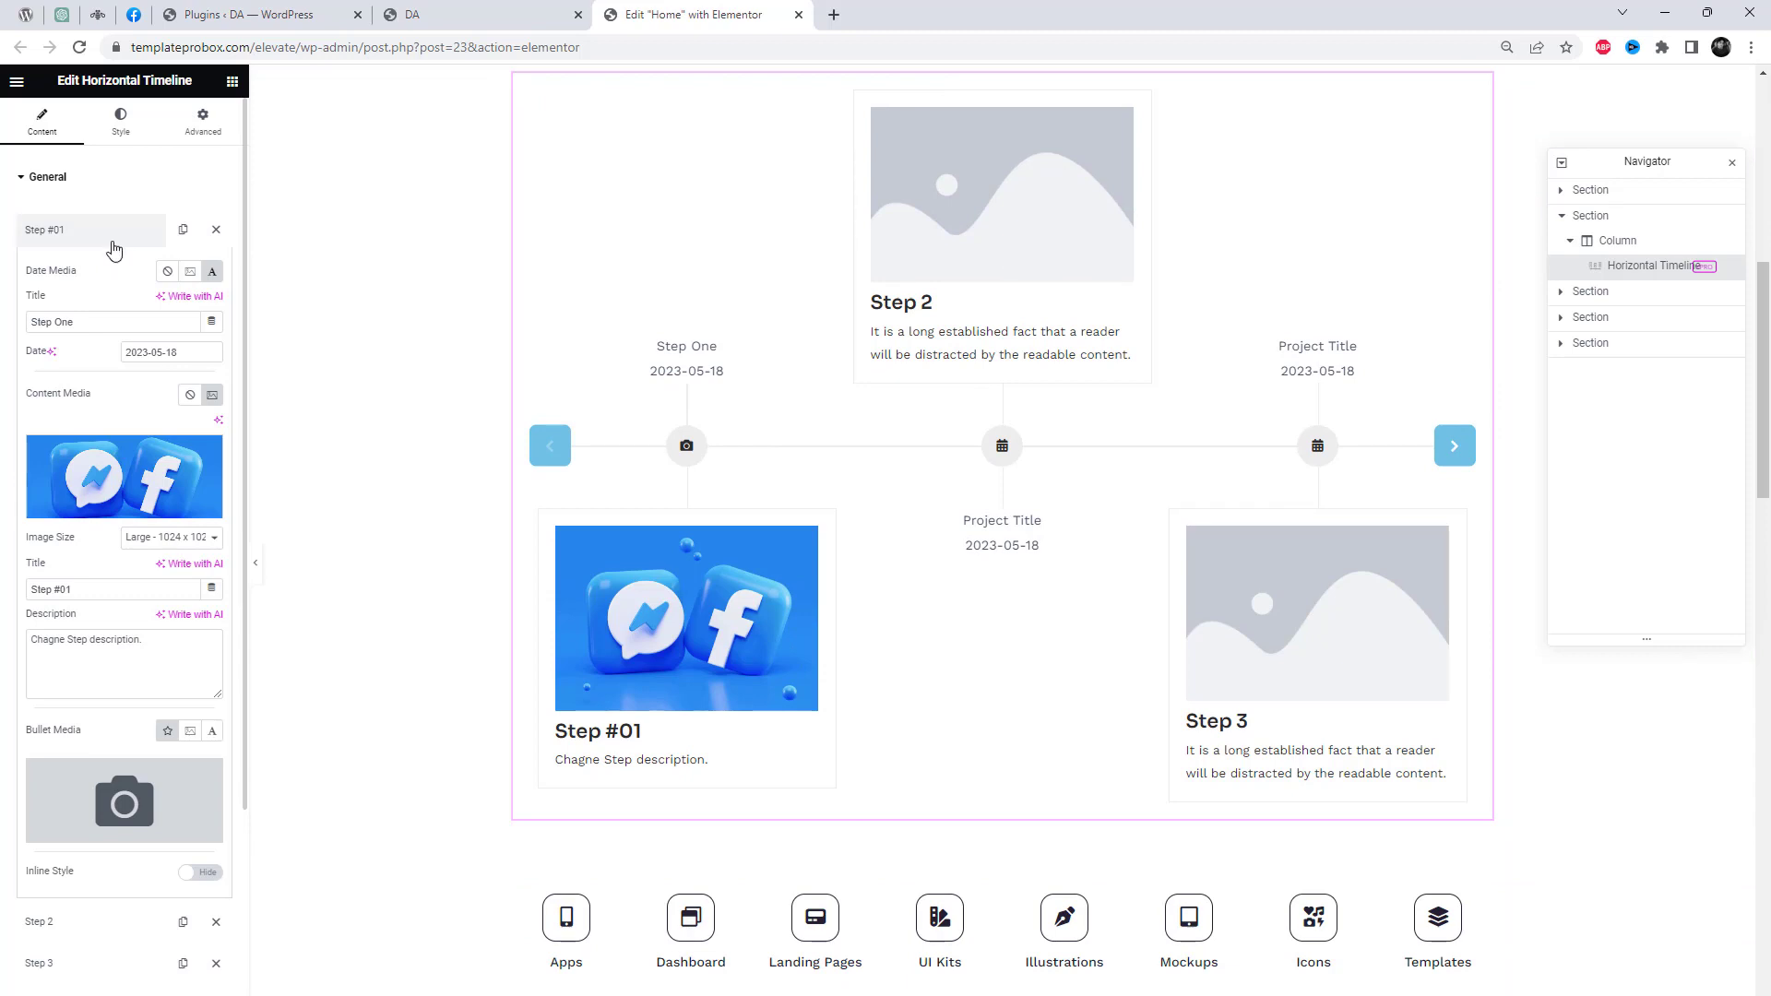
# - Give step two the dark product photo as its image
pyautogui.click(111, 239)
pyautogui.click(103, 277)
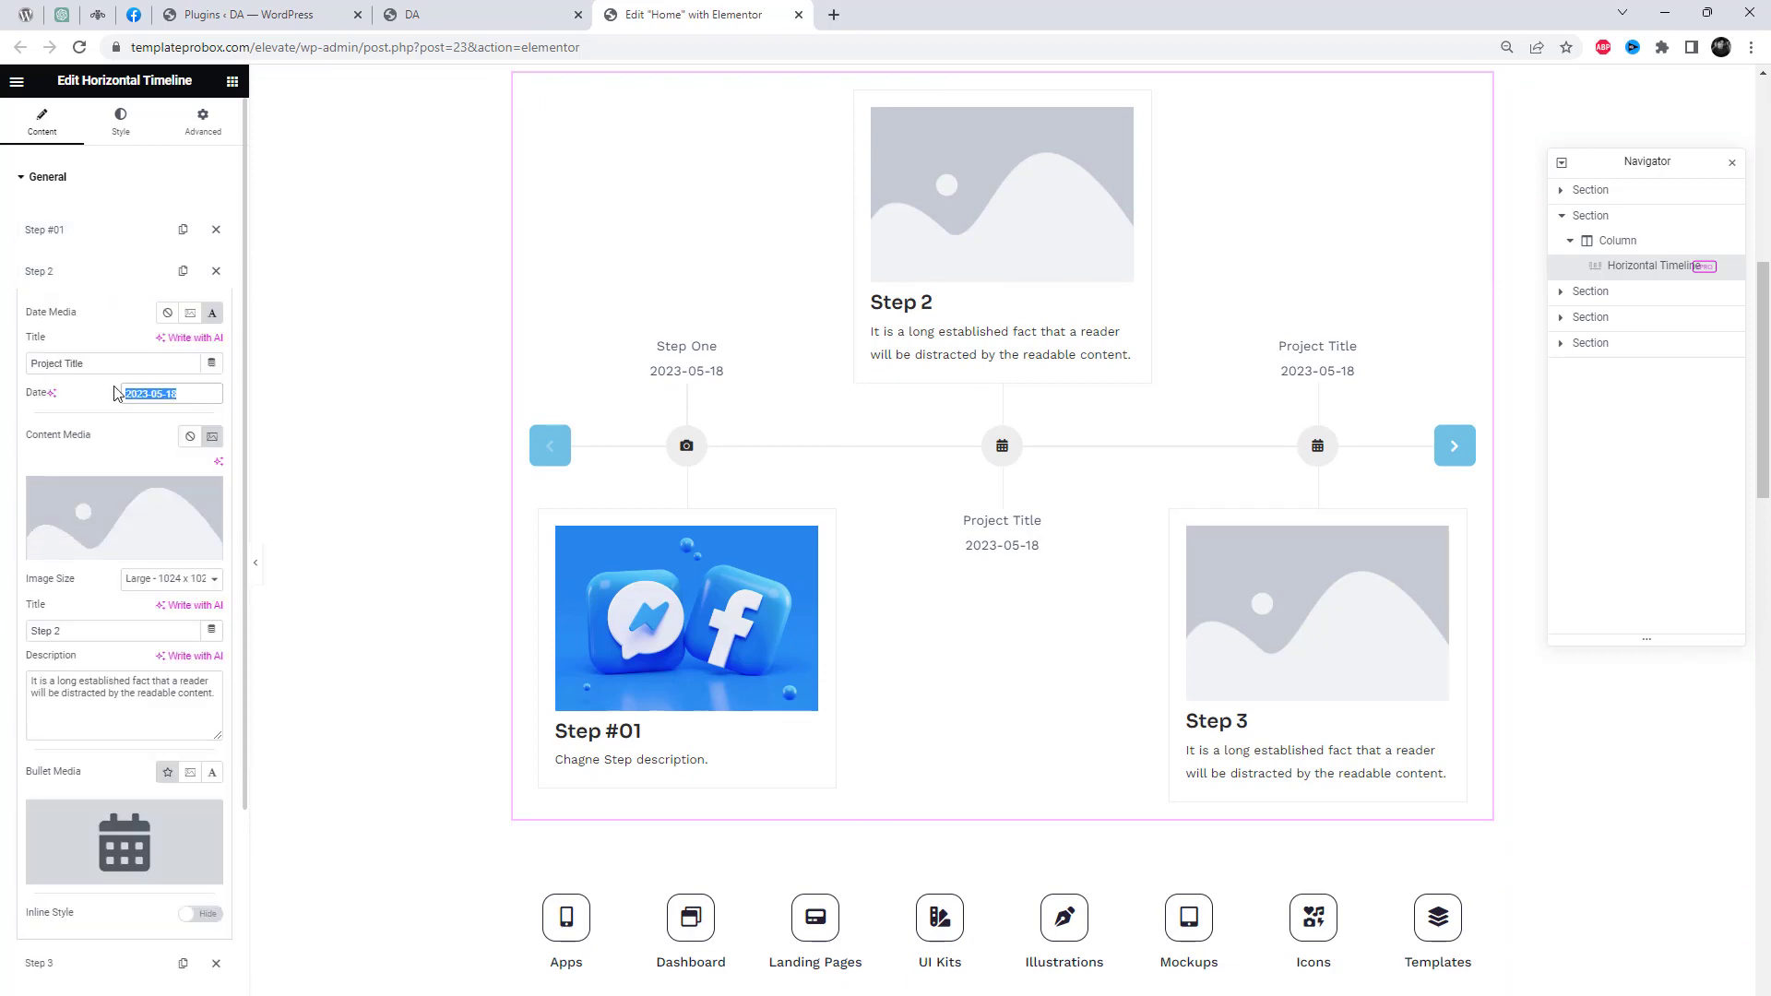
pyautogui.moveTo(127, 524)
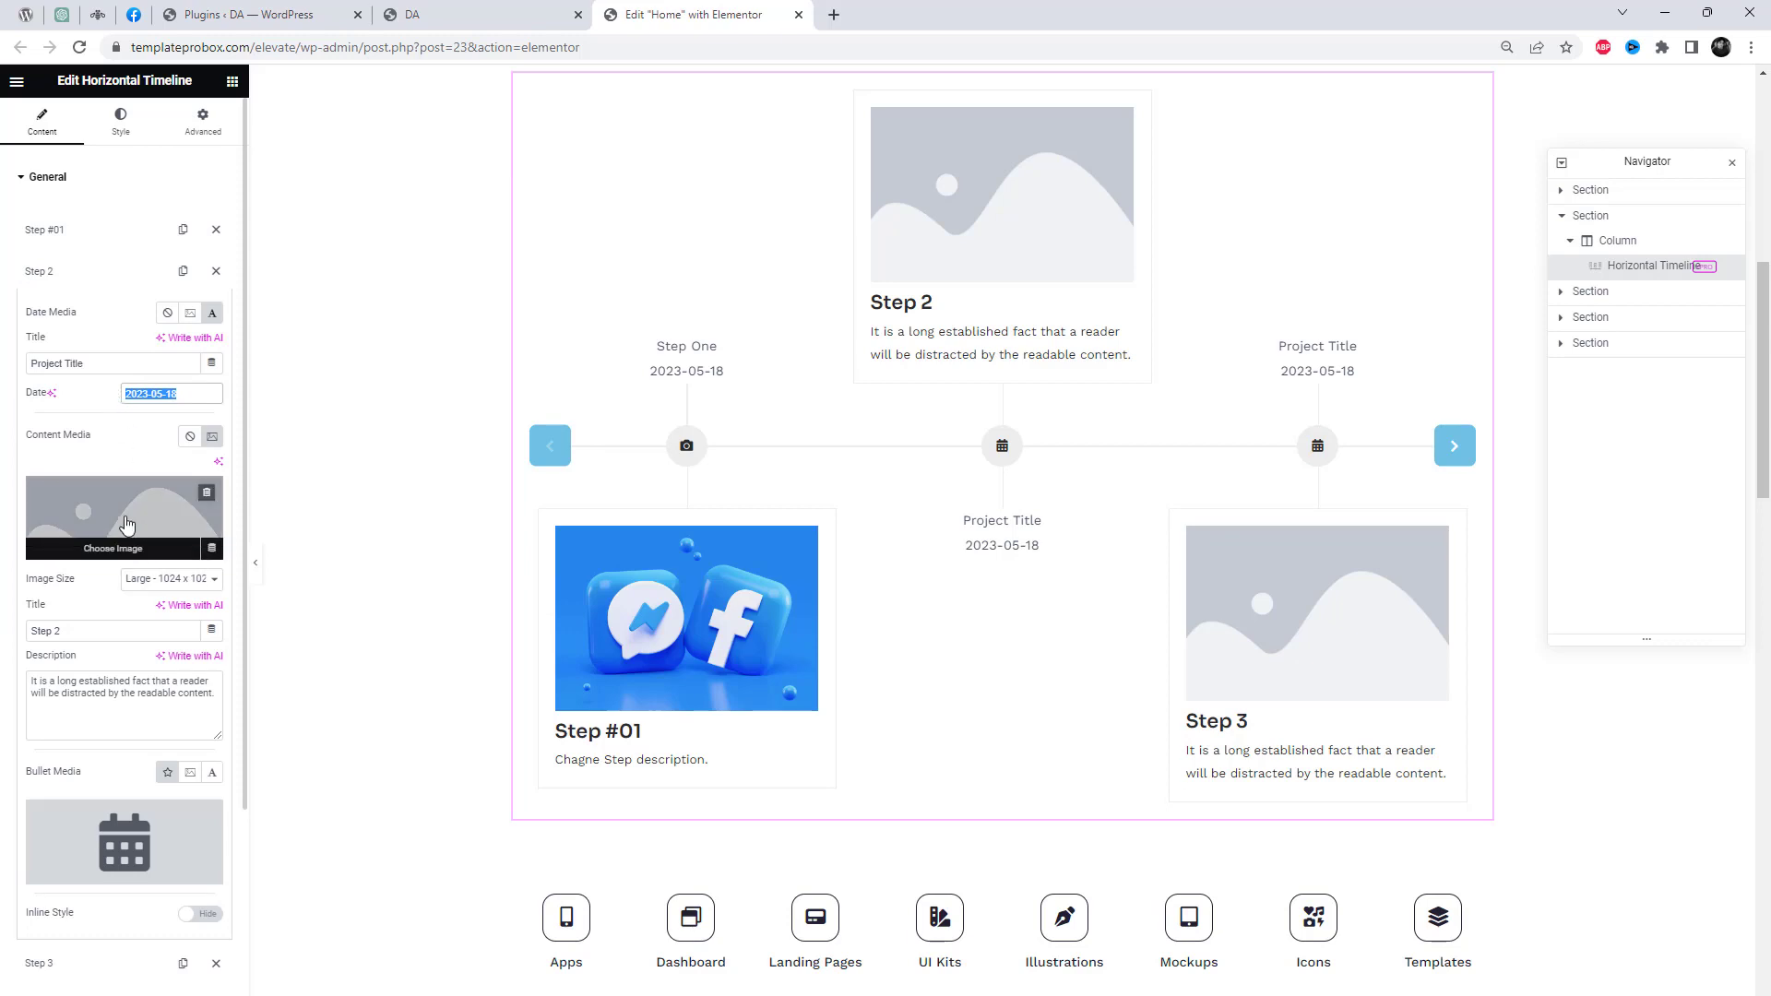
pyautogui.click(127, 524)
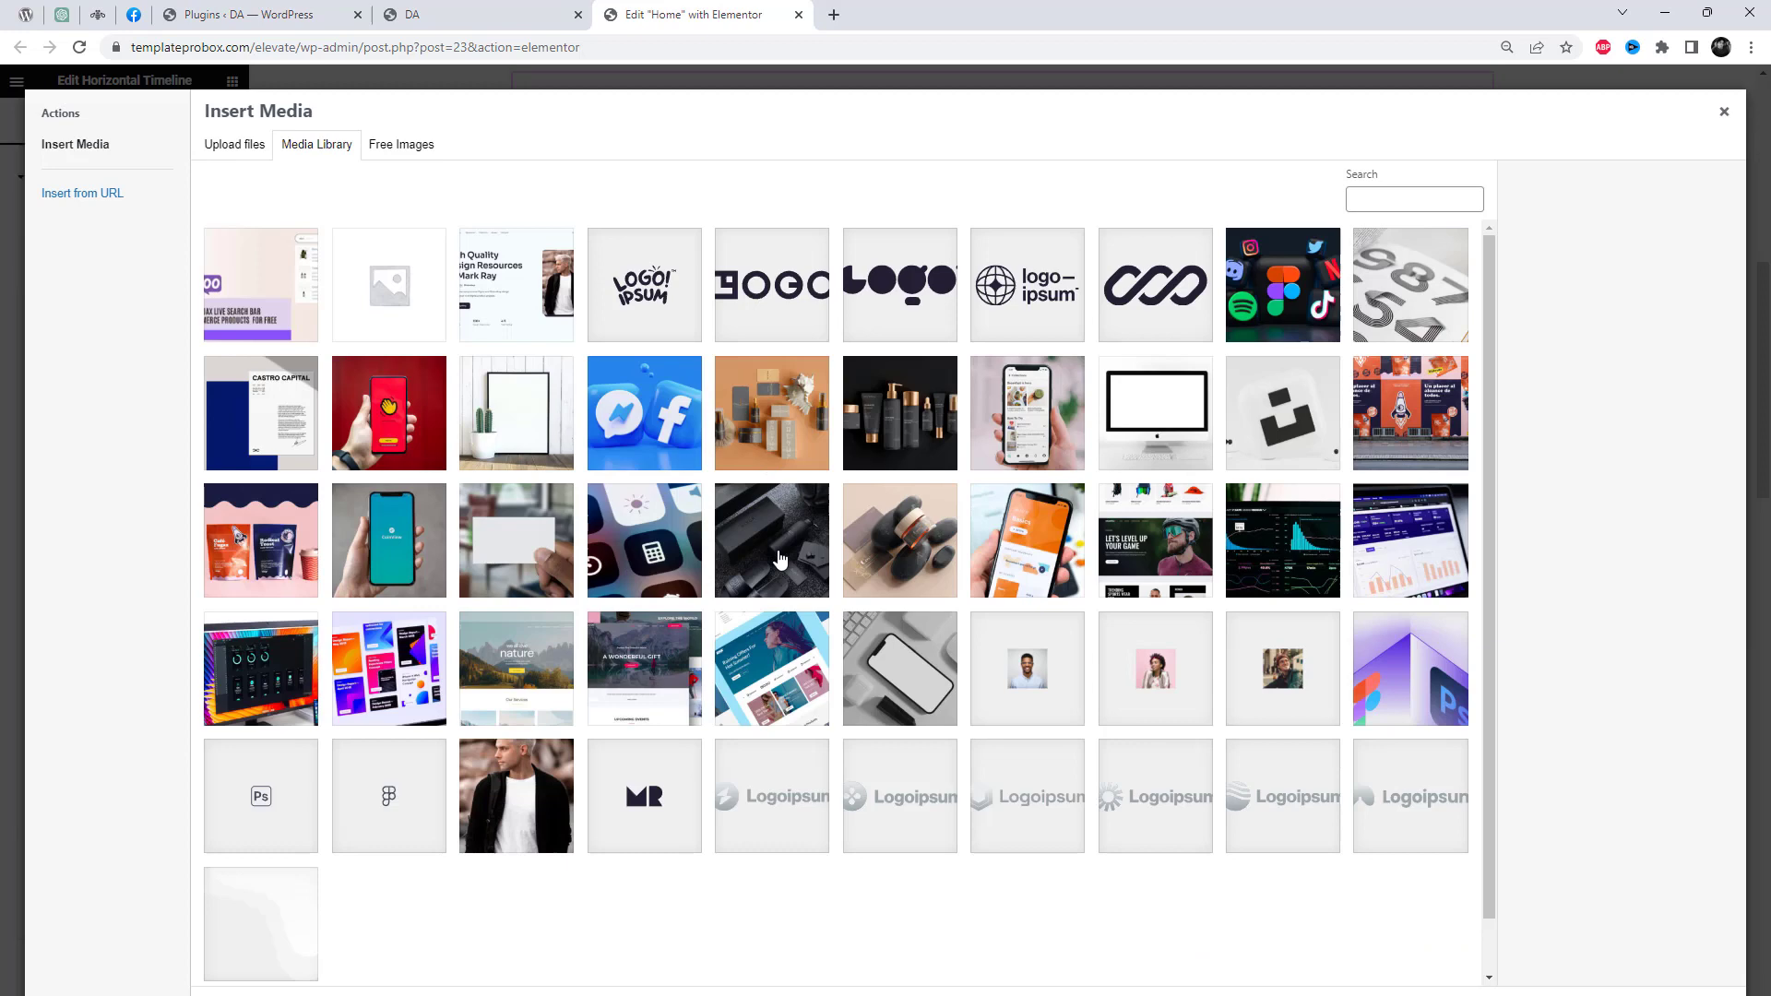
pyautogui.click(777, 558)
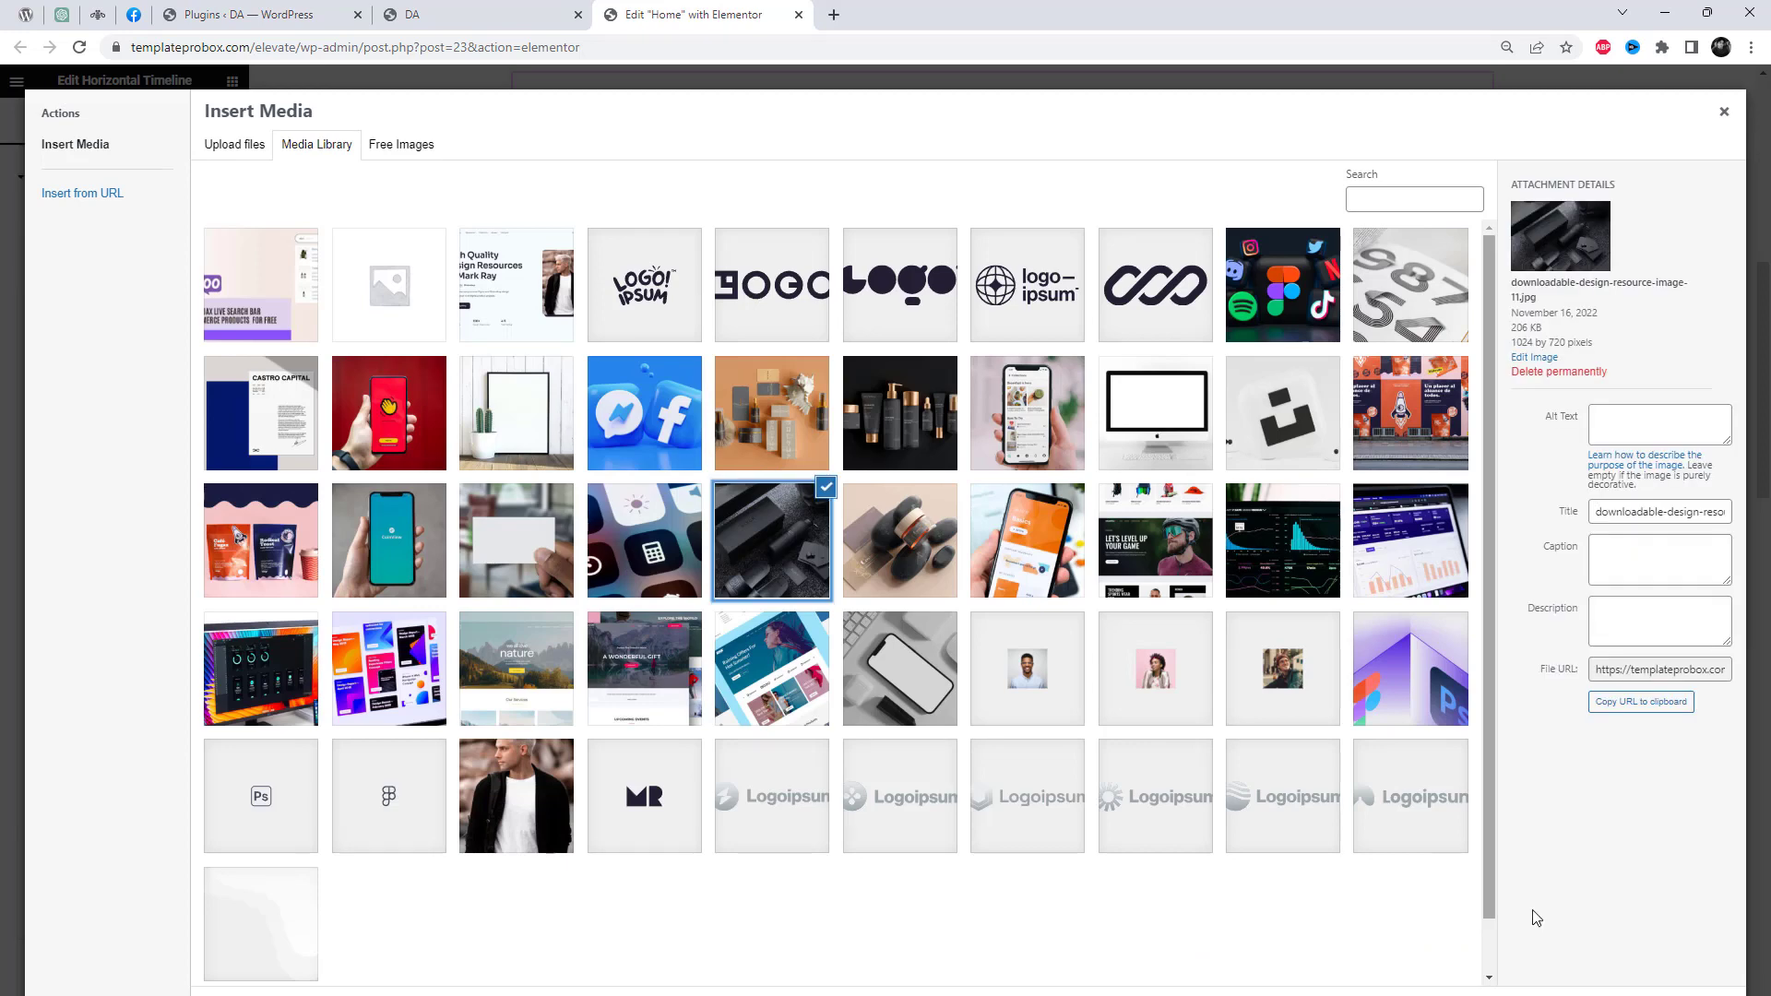
pyautogui.click(1534, 917)
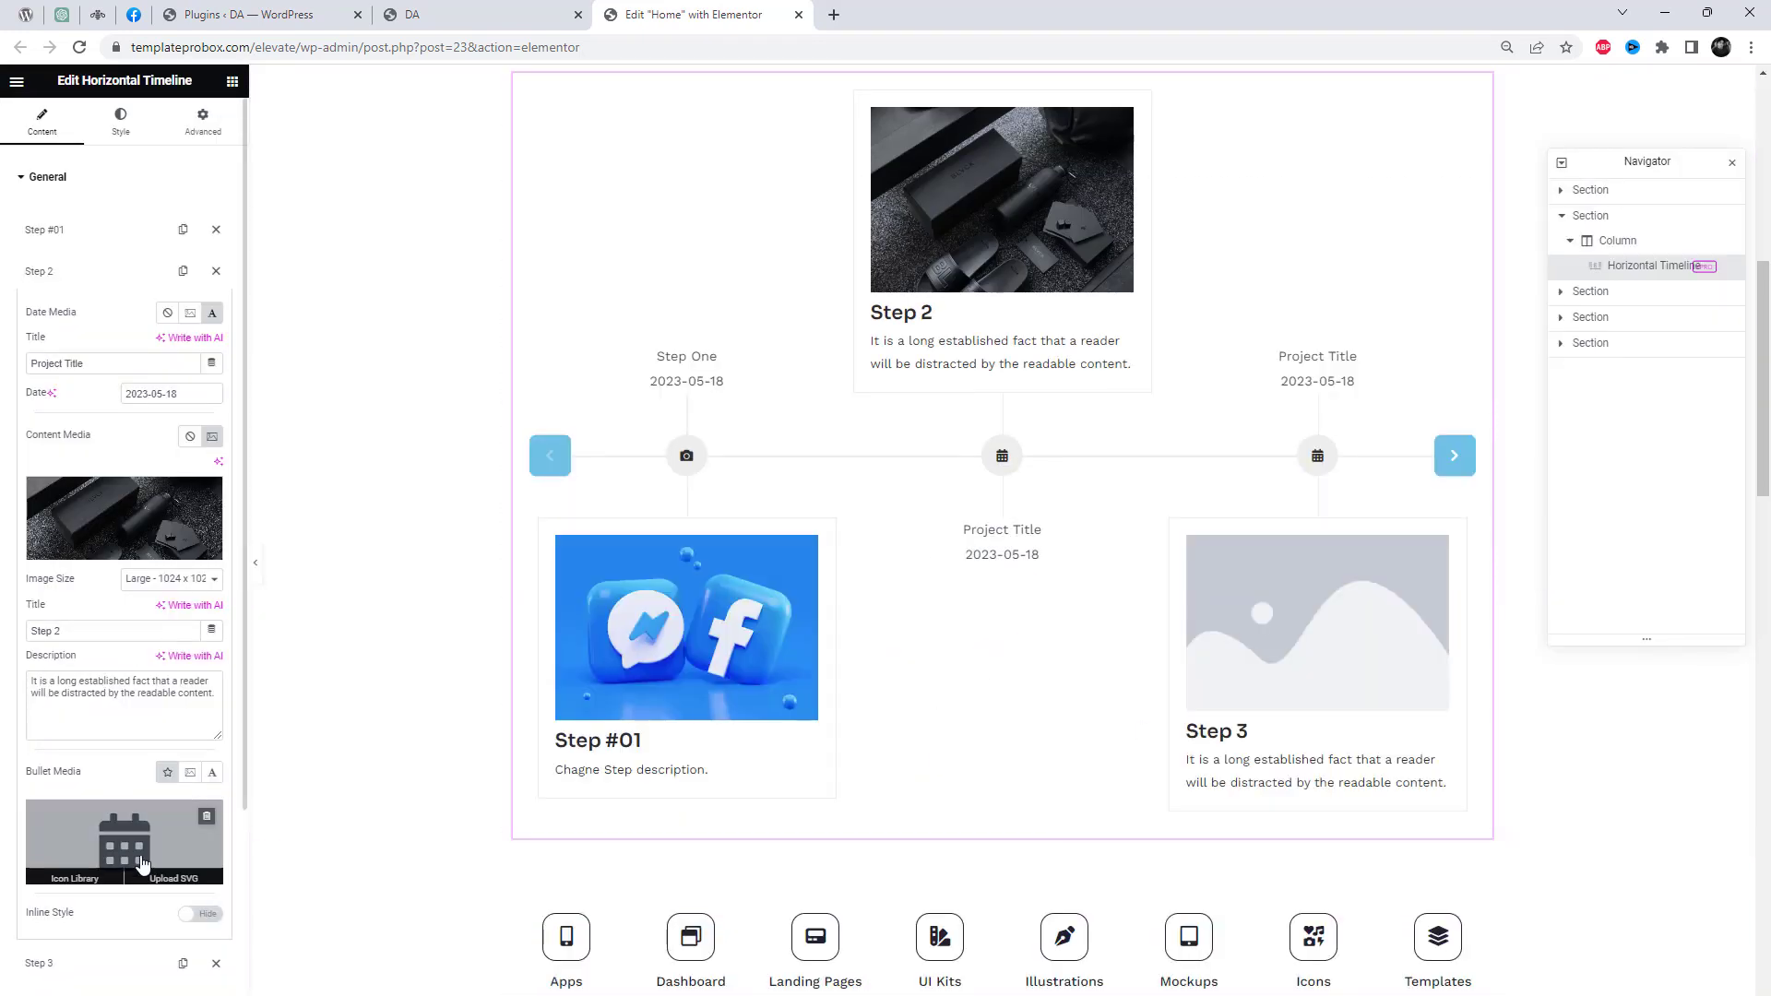
# - Set step two's bullet icon to Caret down
pyautogui.click(141, 861)
pyautogui.click(918, 687)
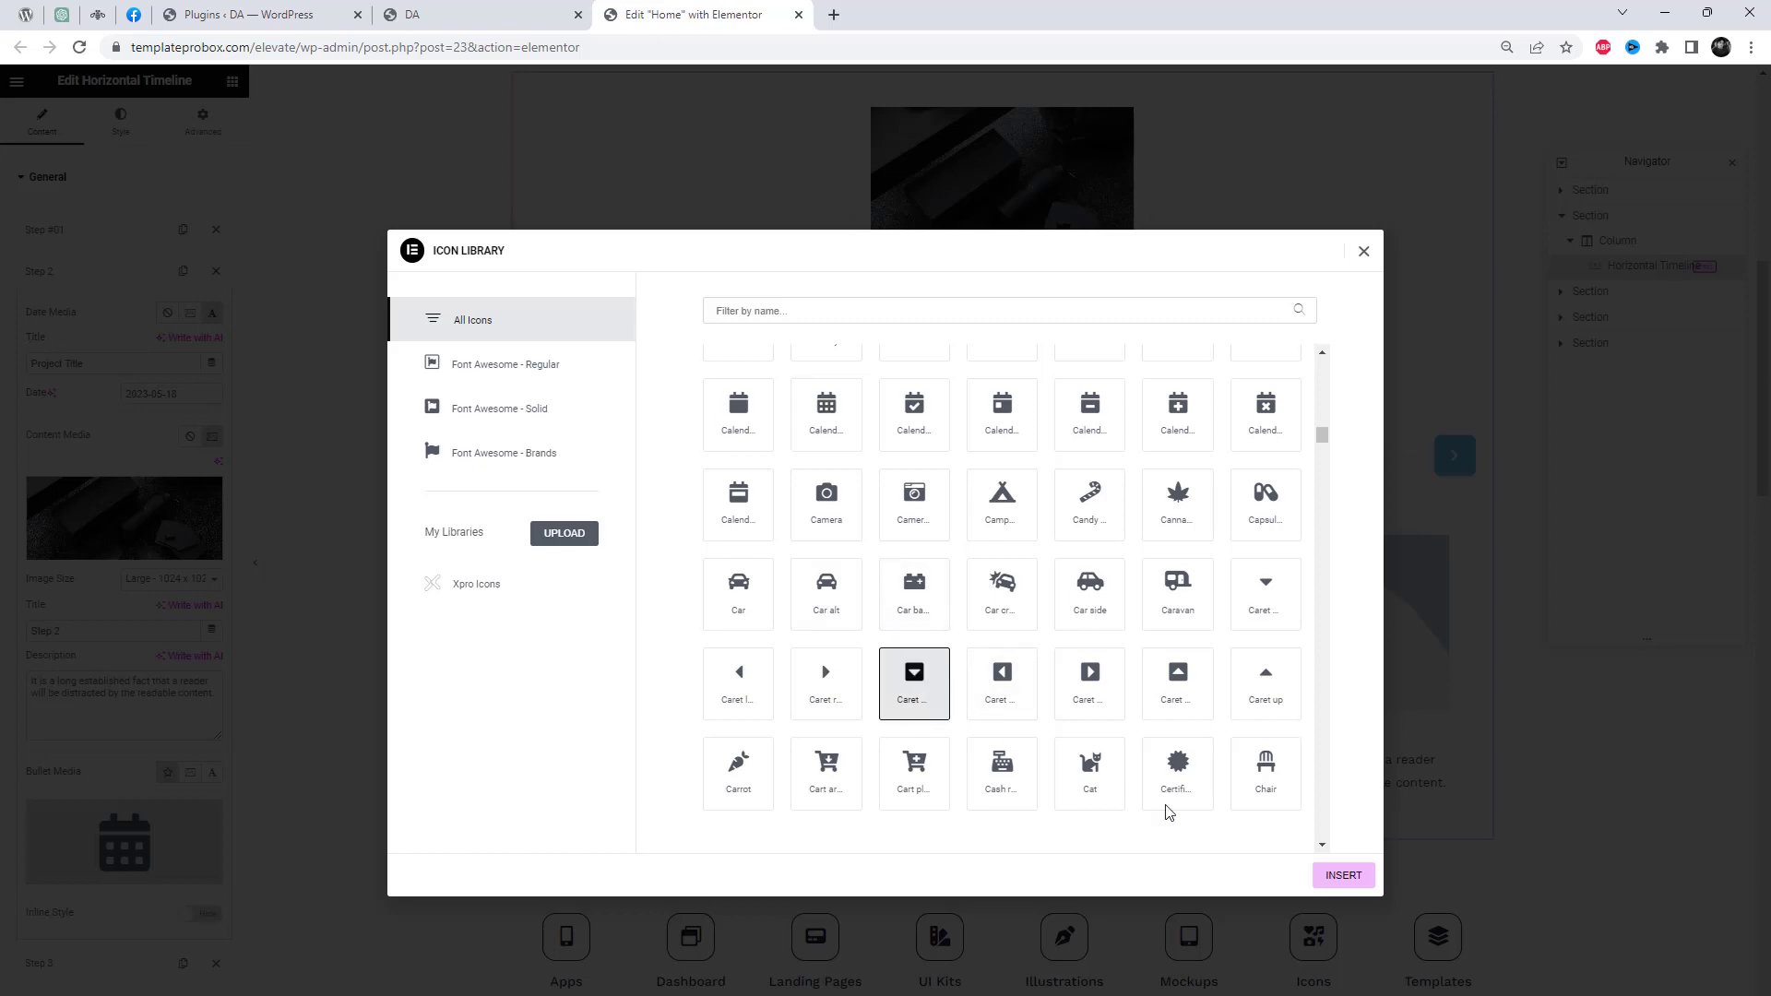
pyautogui.click(1339, 876)
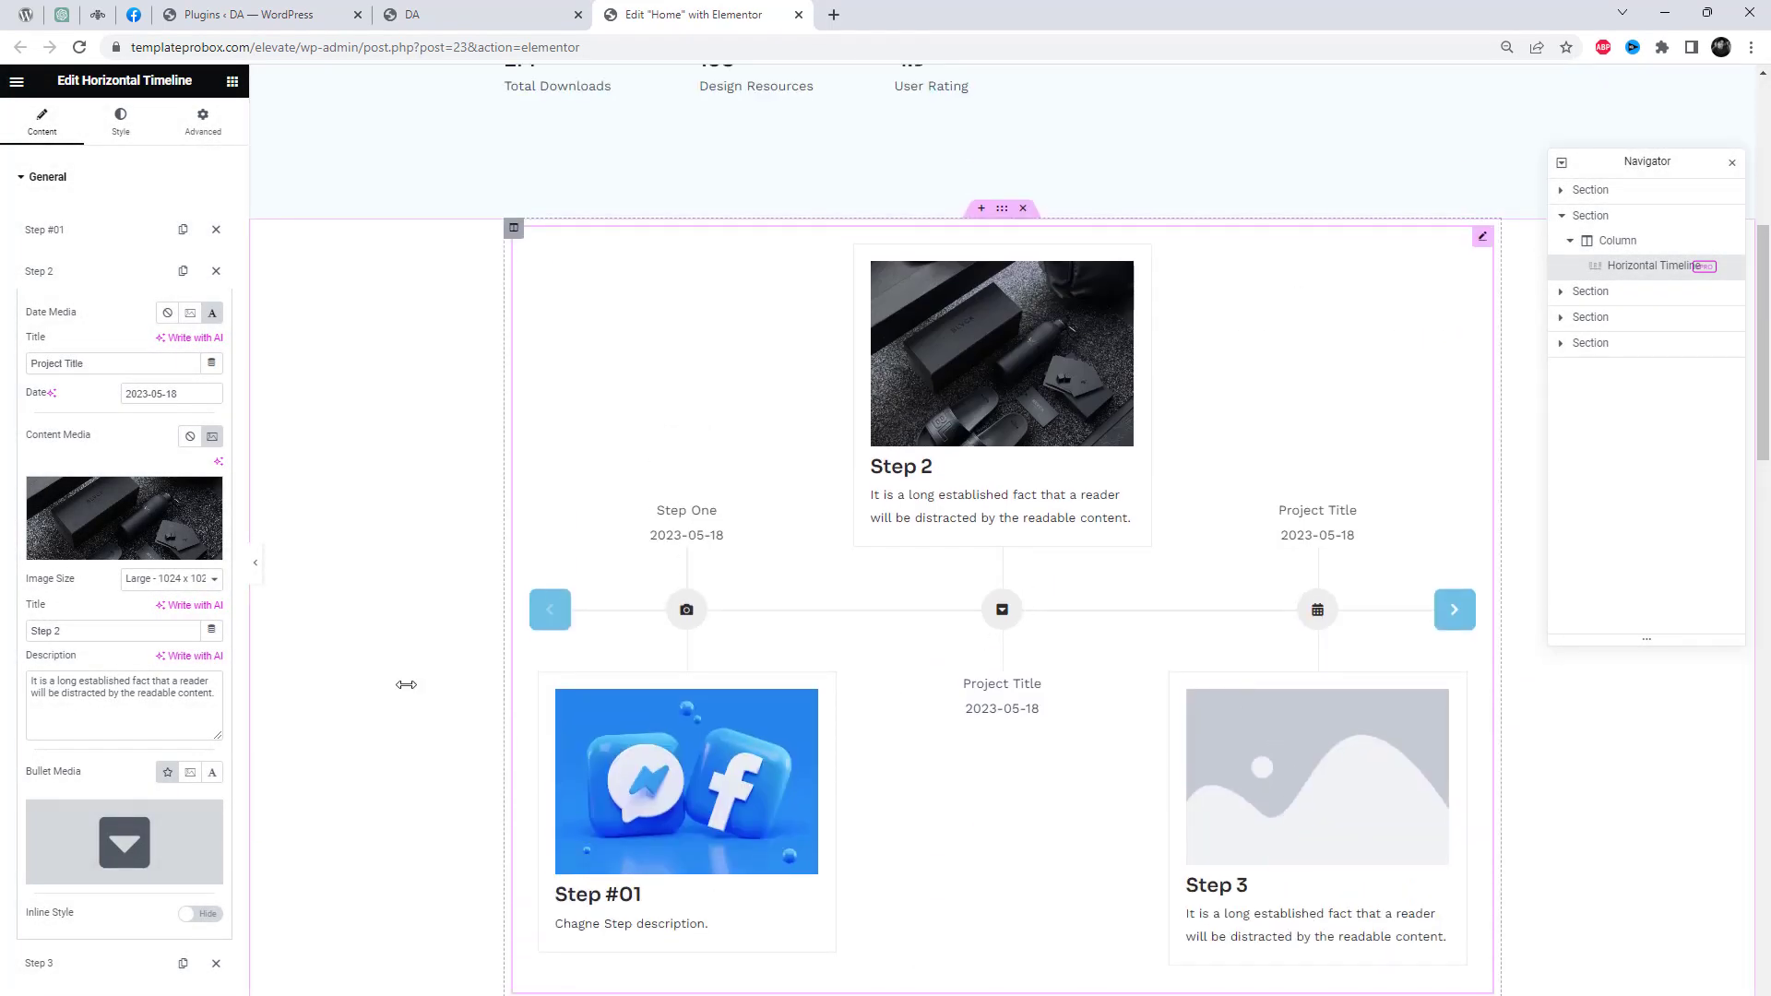
pyautogui.click(69, 275)
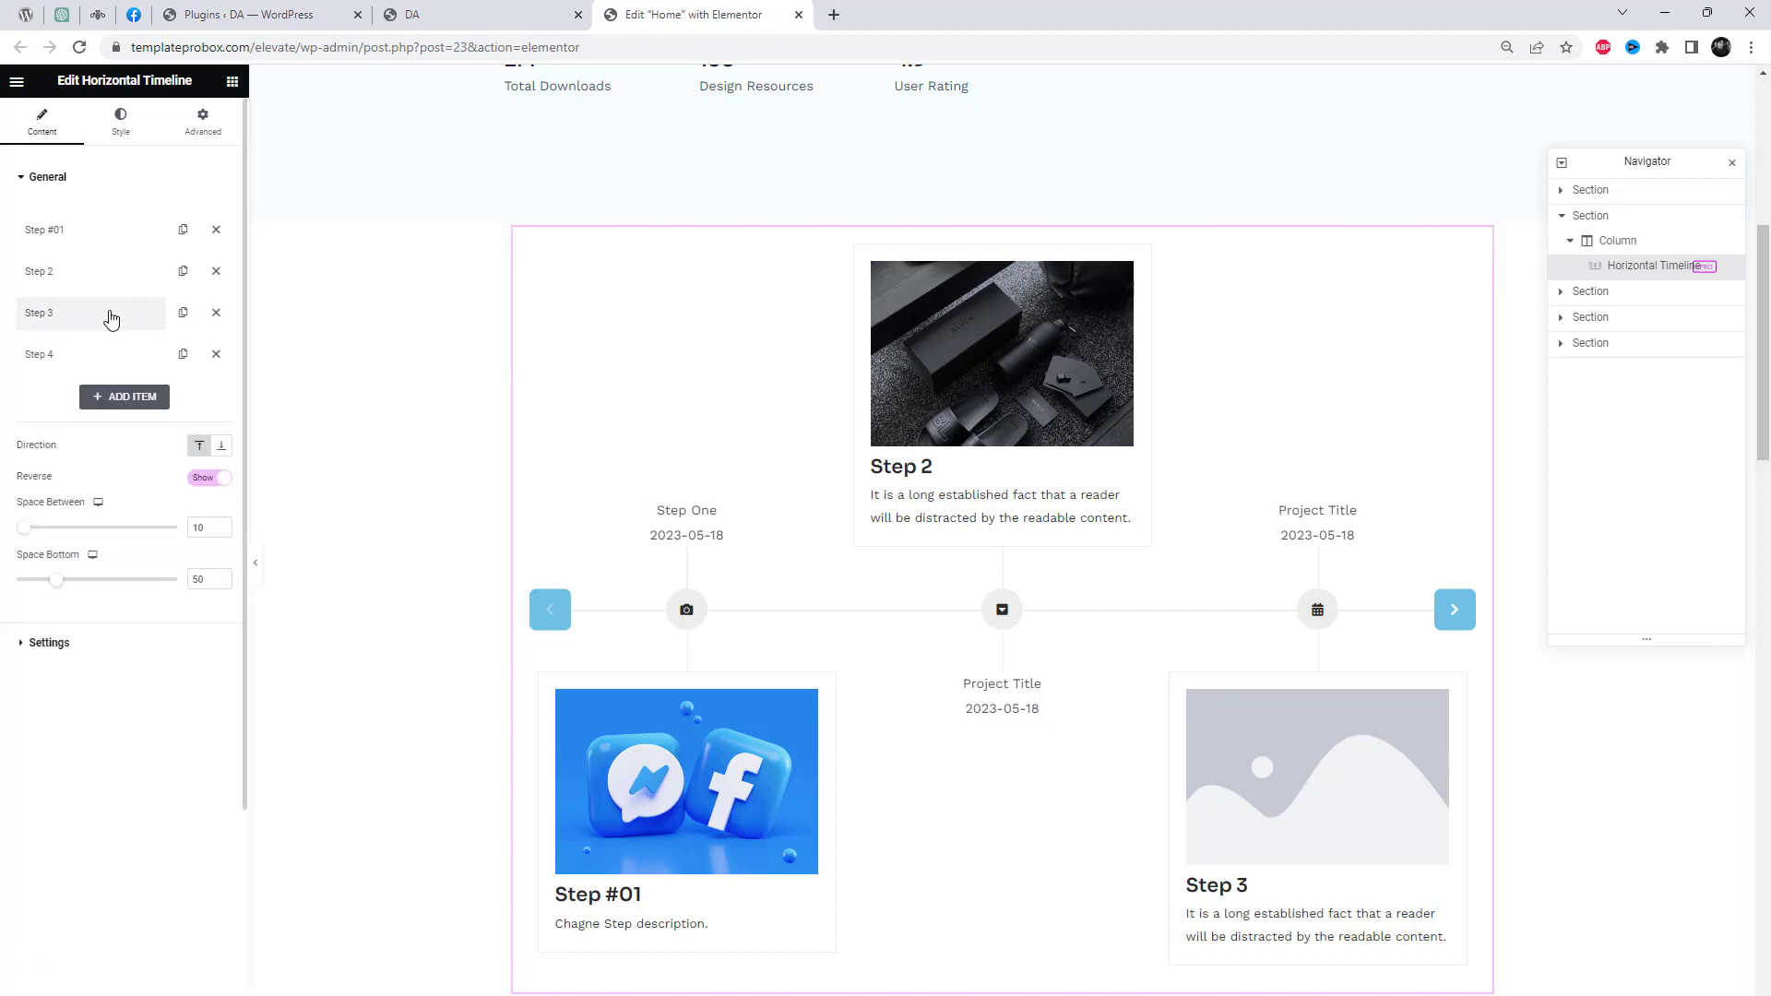
# - Give step three the dark stones on pink photo
pyautogui.click(111, 313)
pyautogui.click(143, 567)
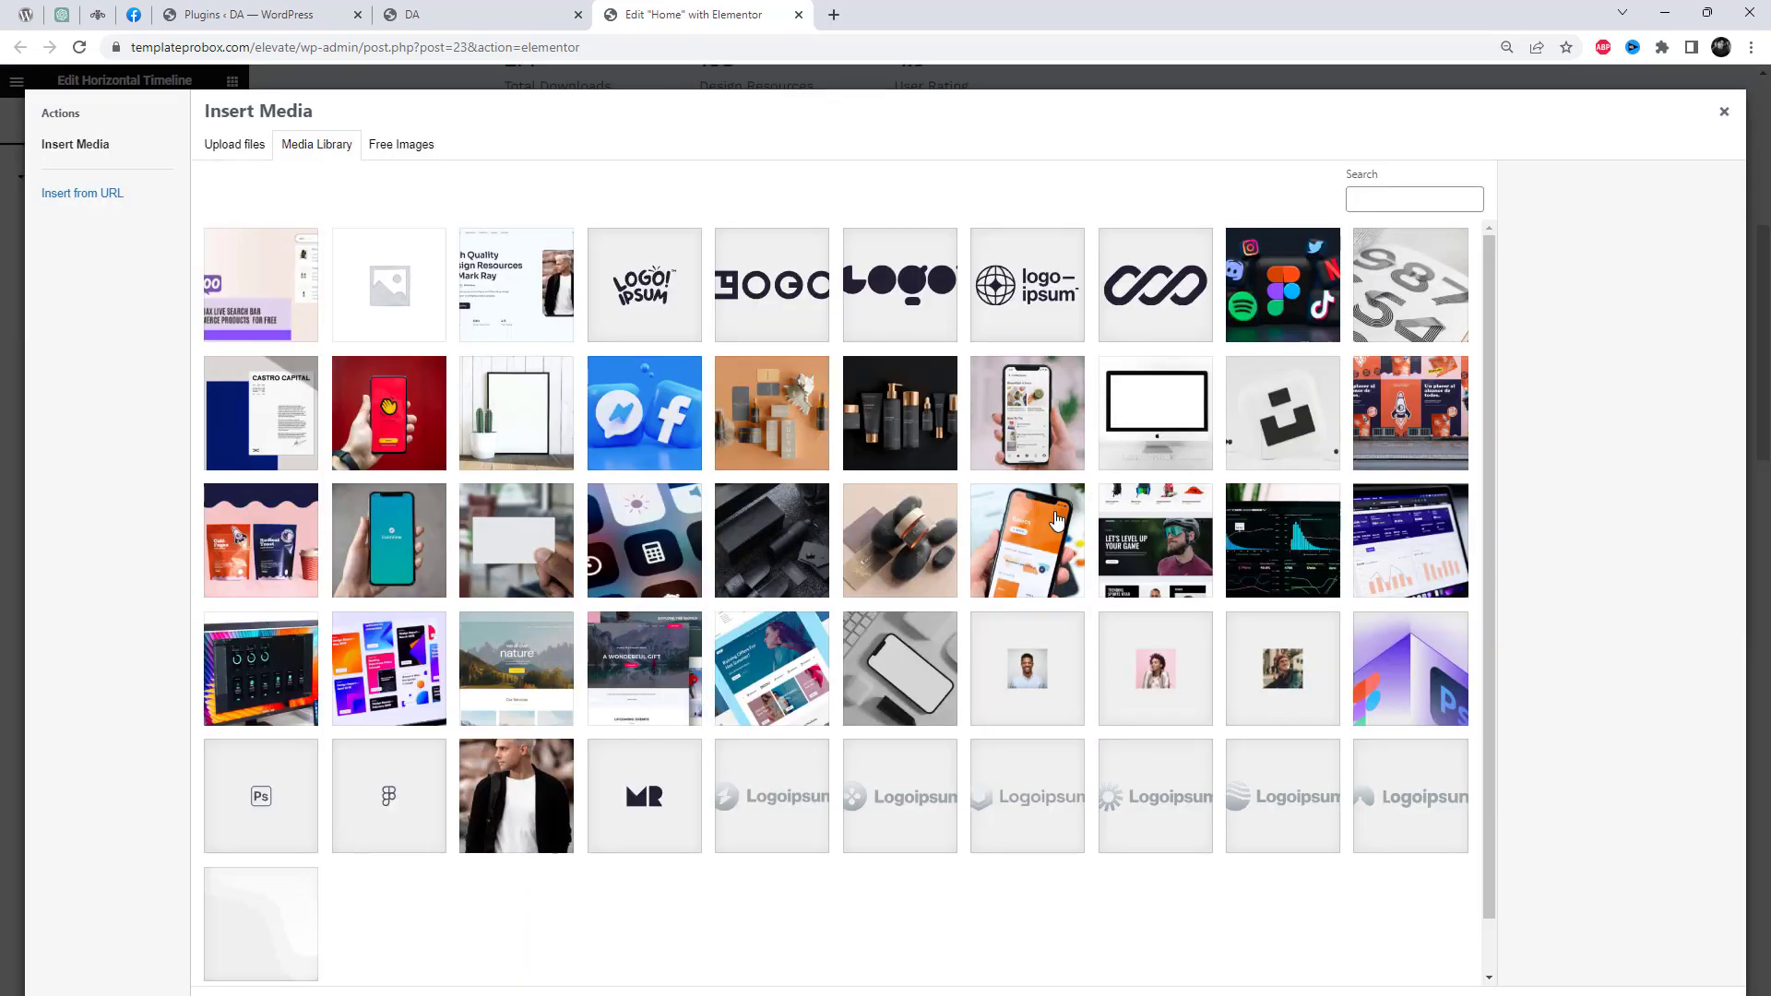
pyautogui.click(900, 568)
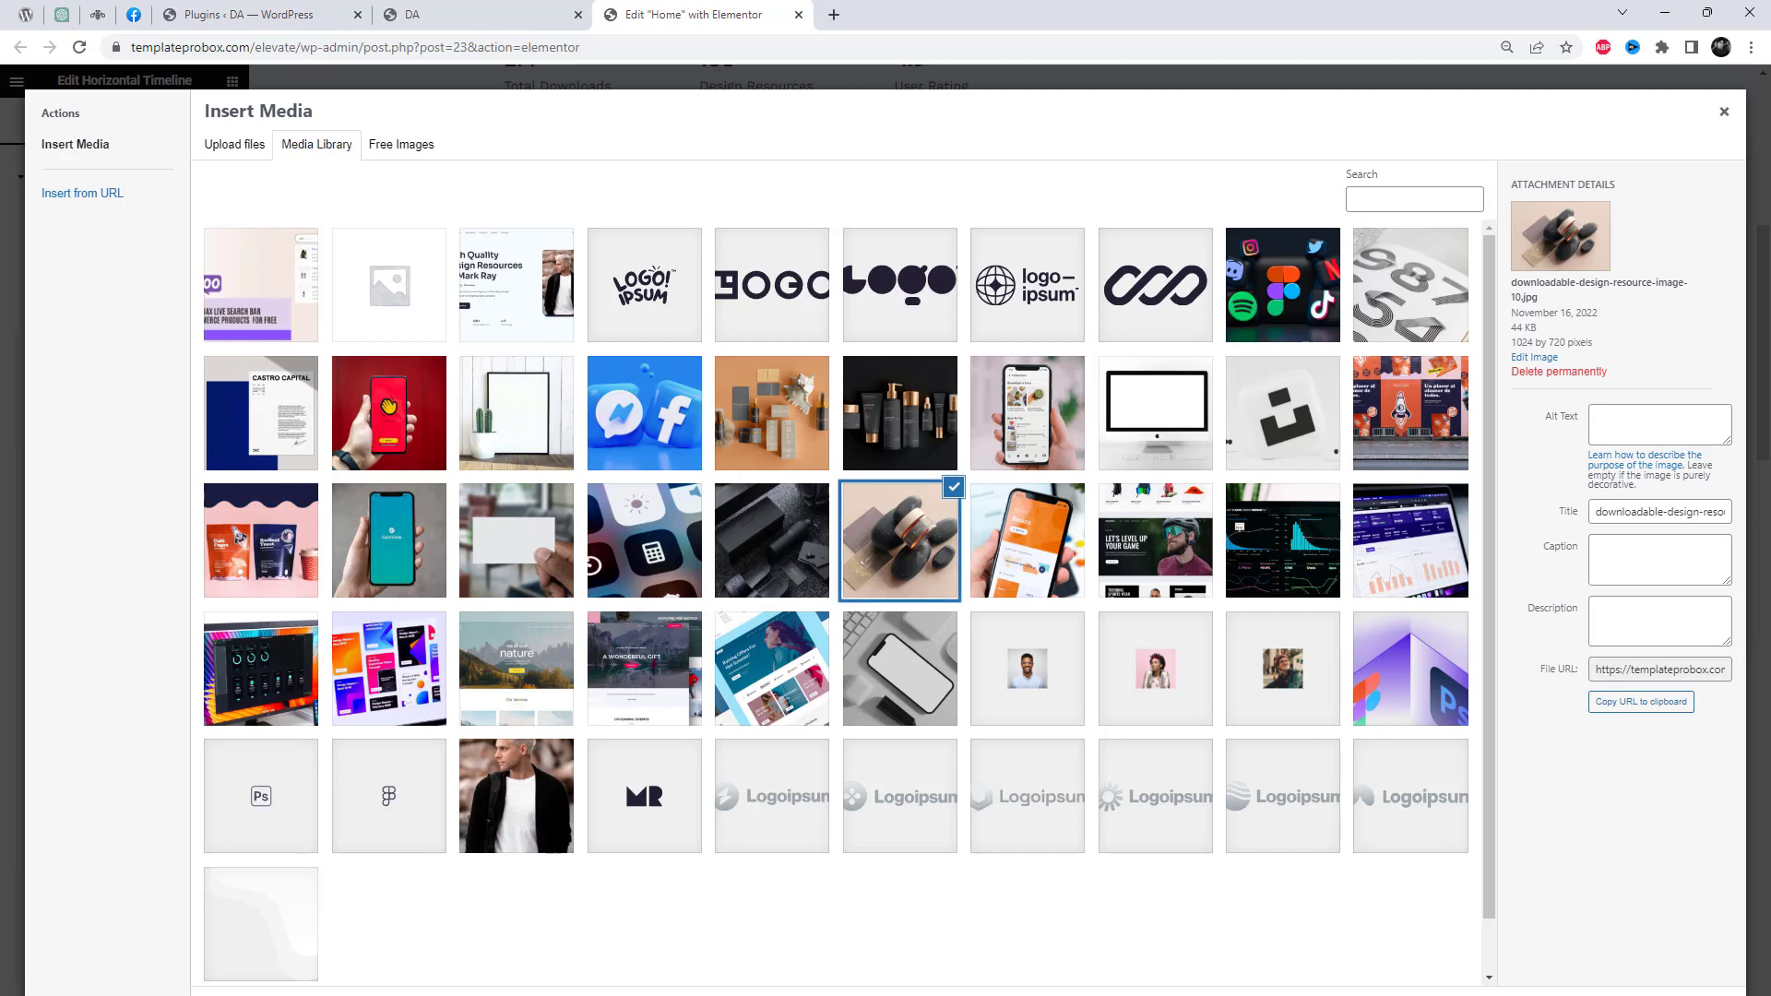
pyautogui.press('Return')
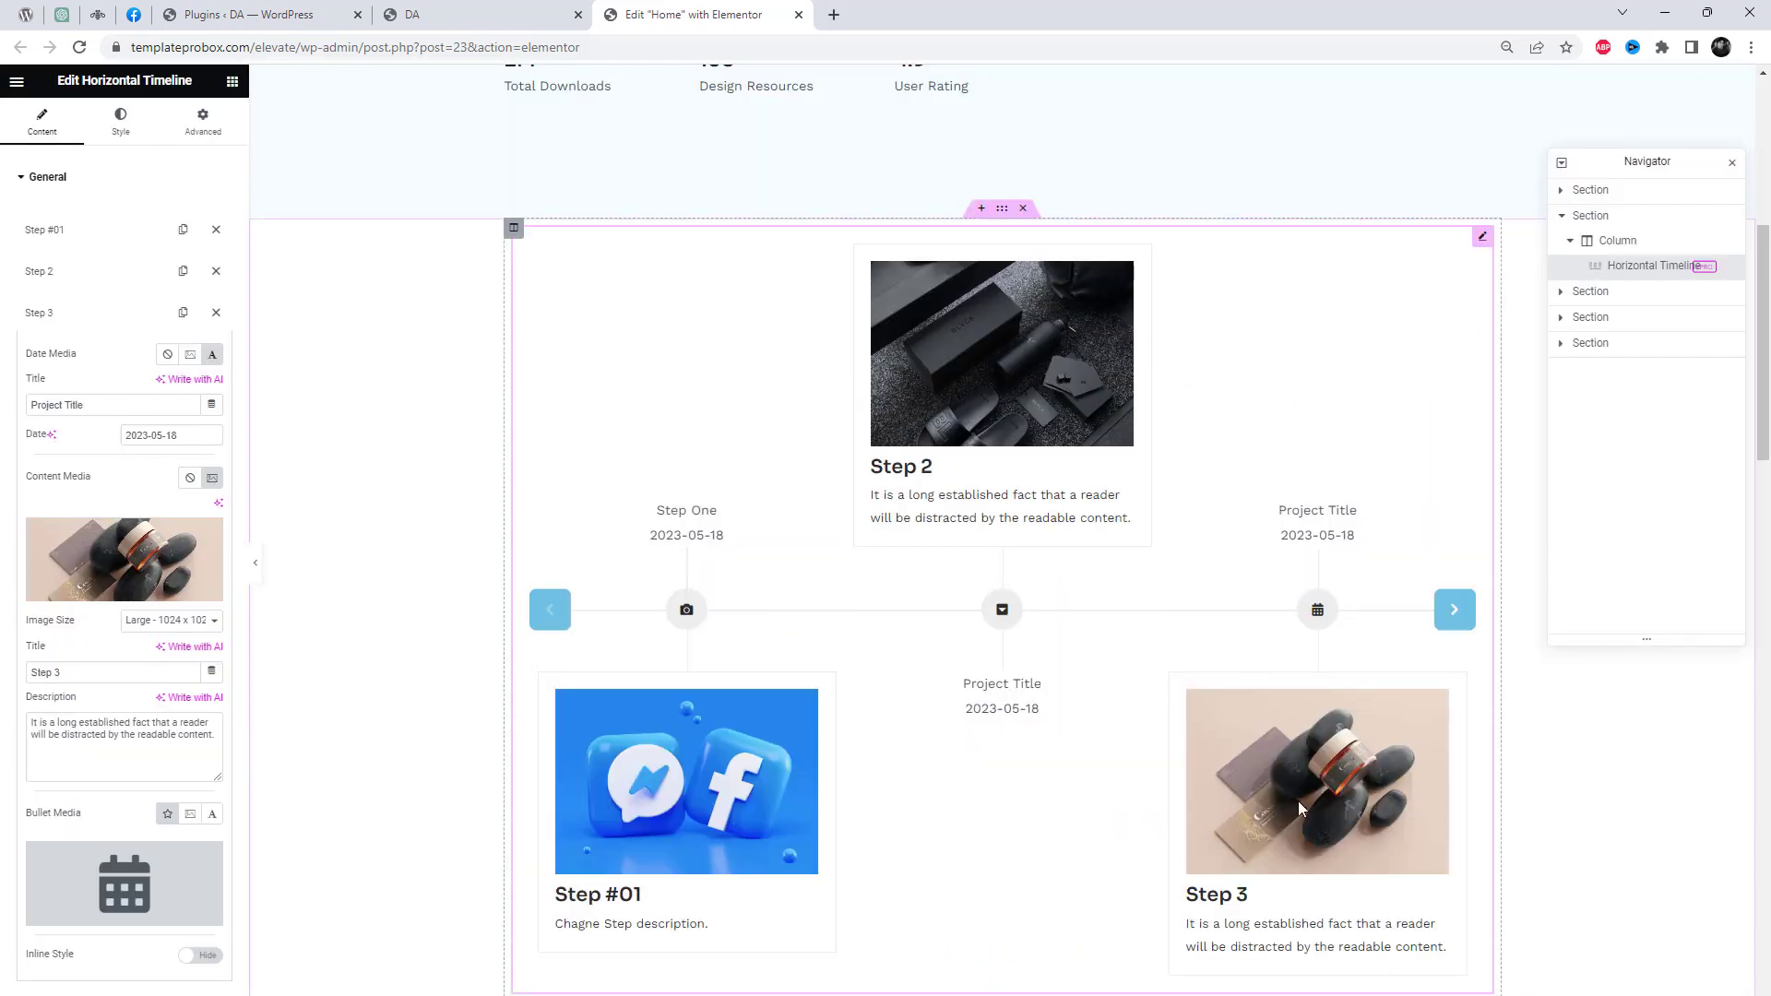
pyautogui.click(102, 322)
# - Give step four the dashboard-on-tablet photo
pyautogui.click(107, 350)
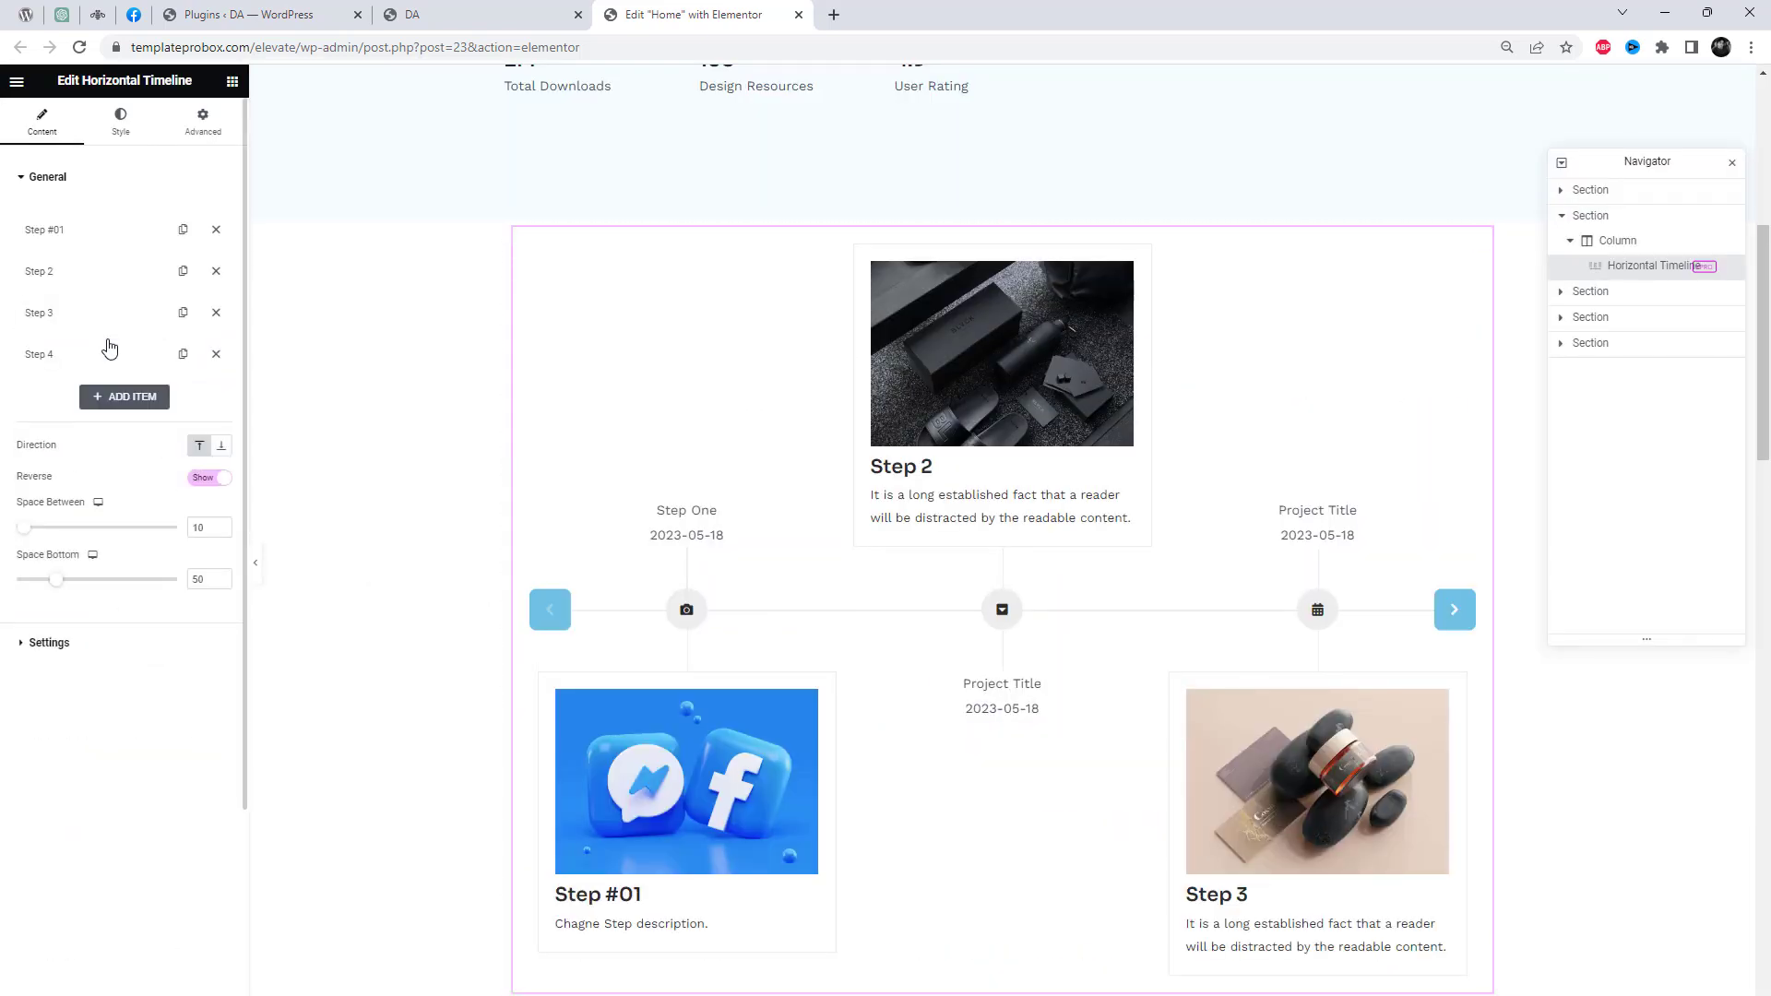
pyautogui.click(154, 589)
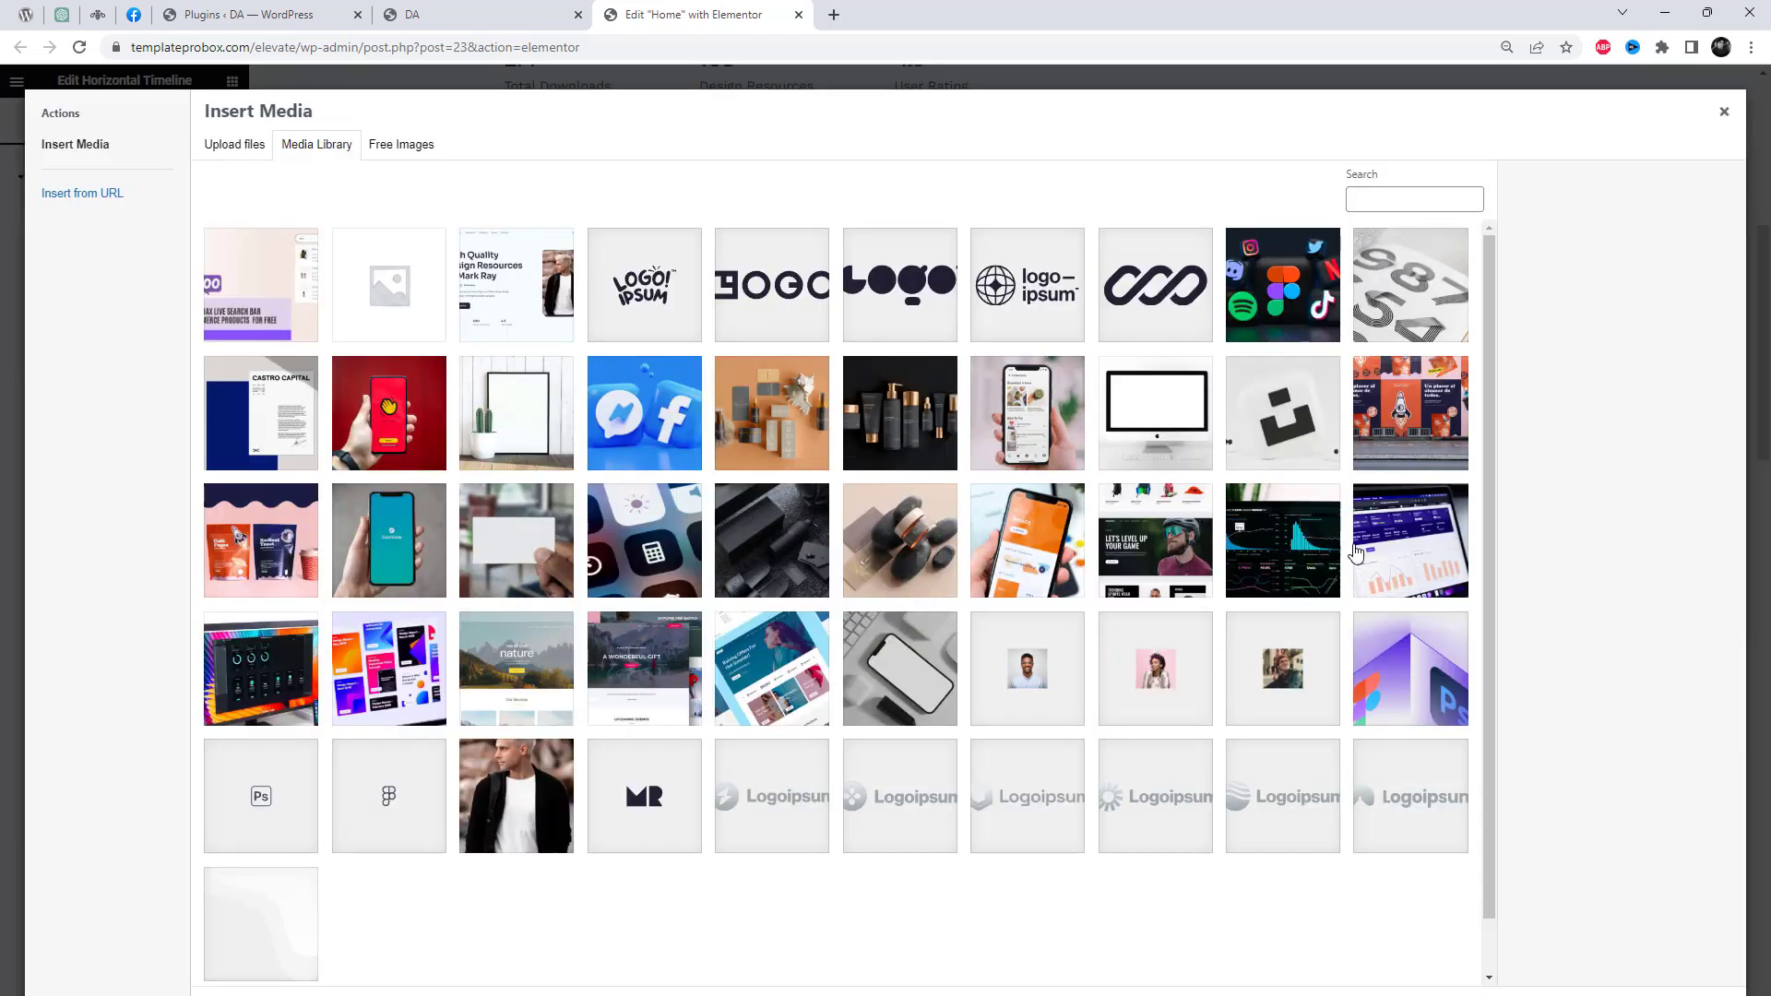
pyautogui.click(1355, 551)
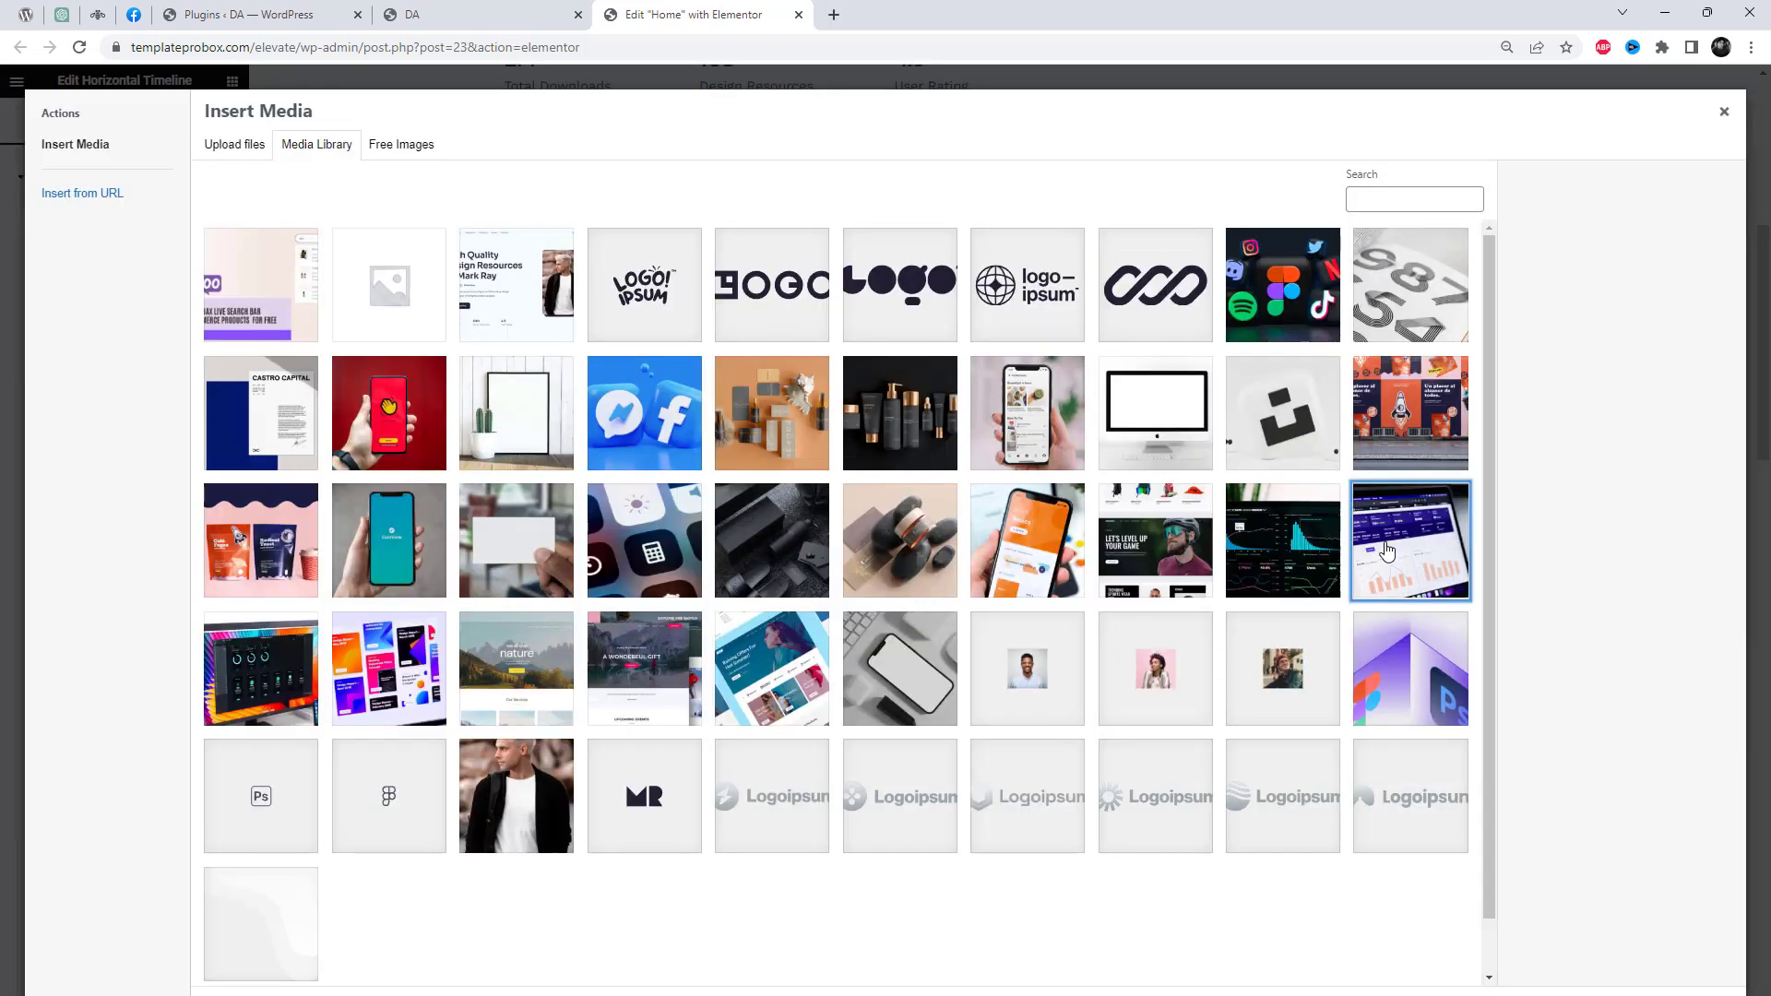
pyautogui.click(1679, 991)
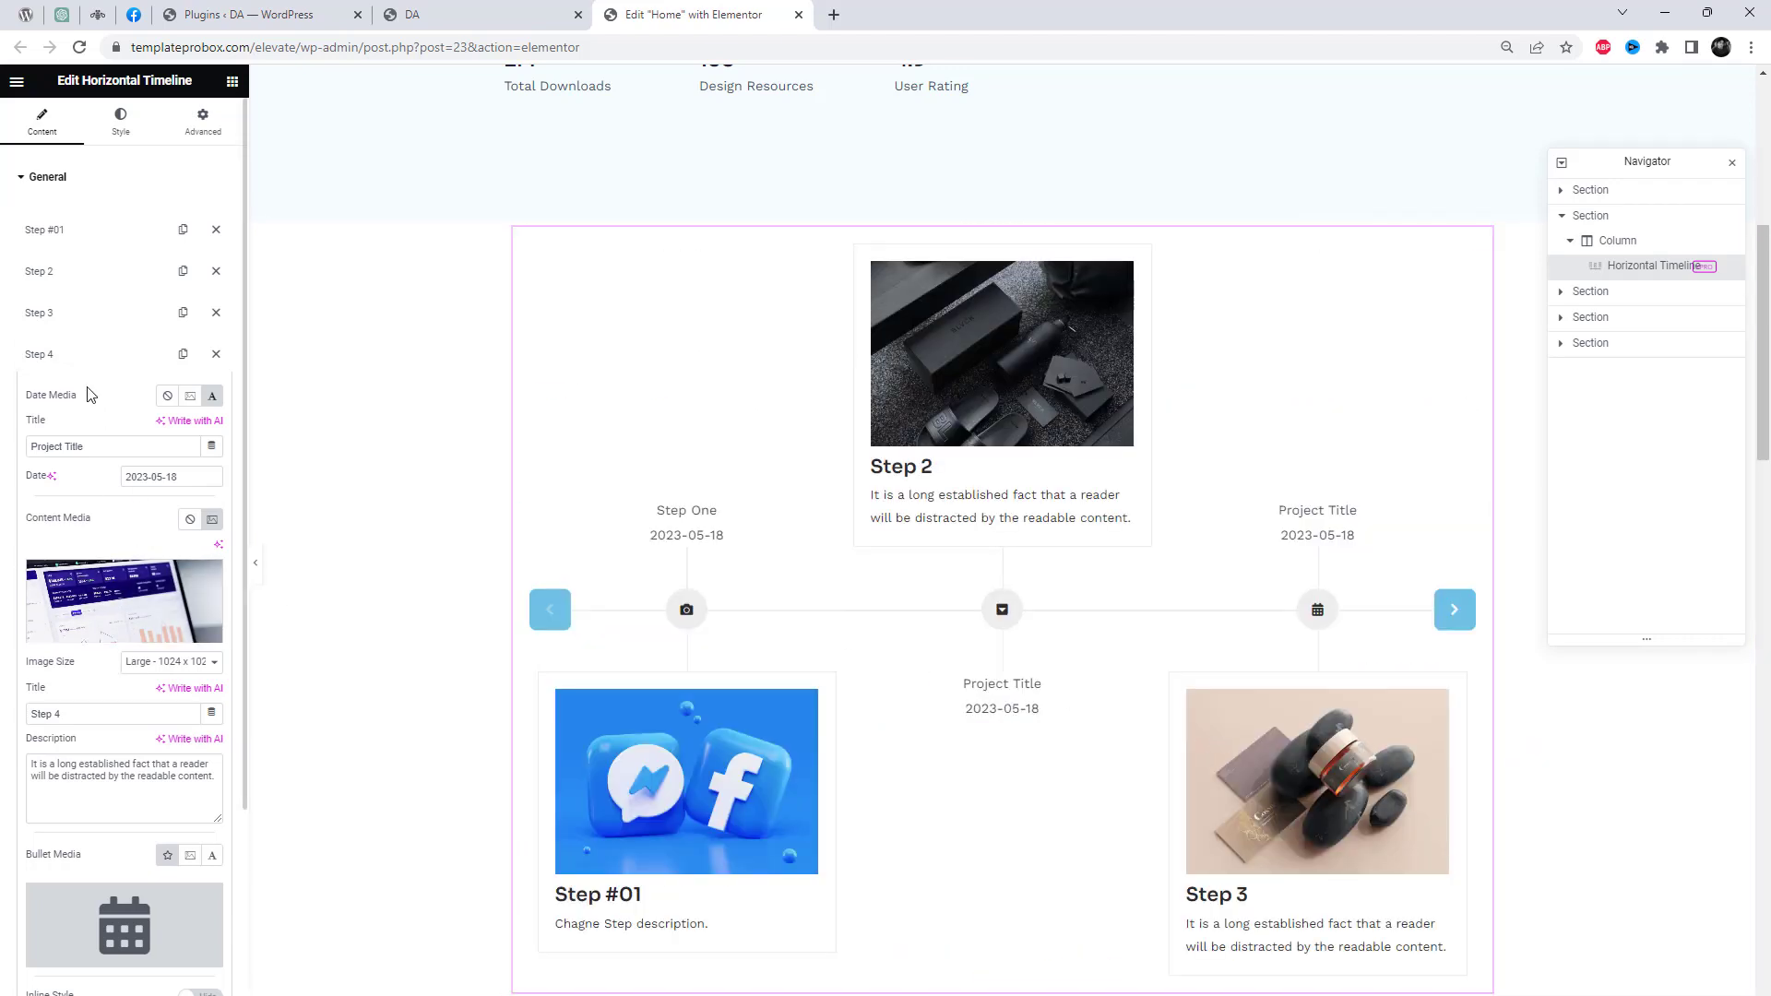
pyautogui.click(92, 355)
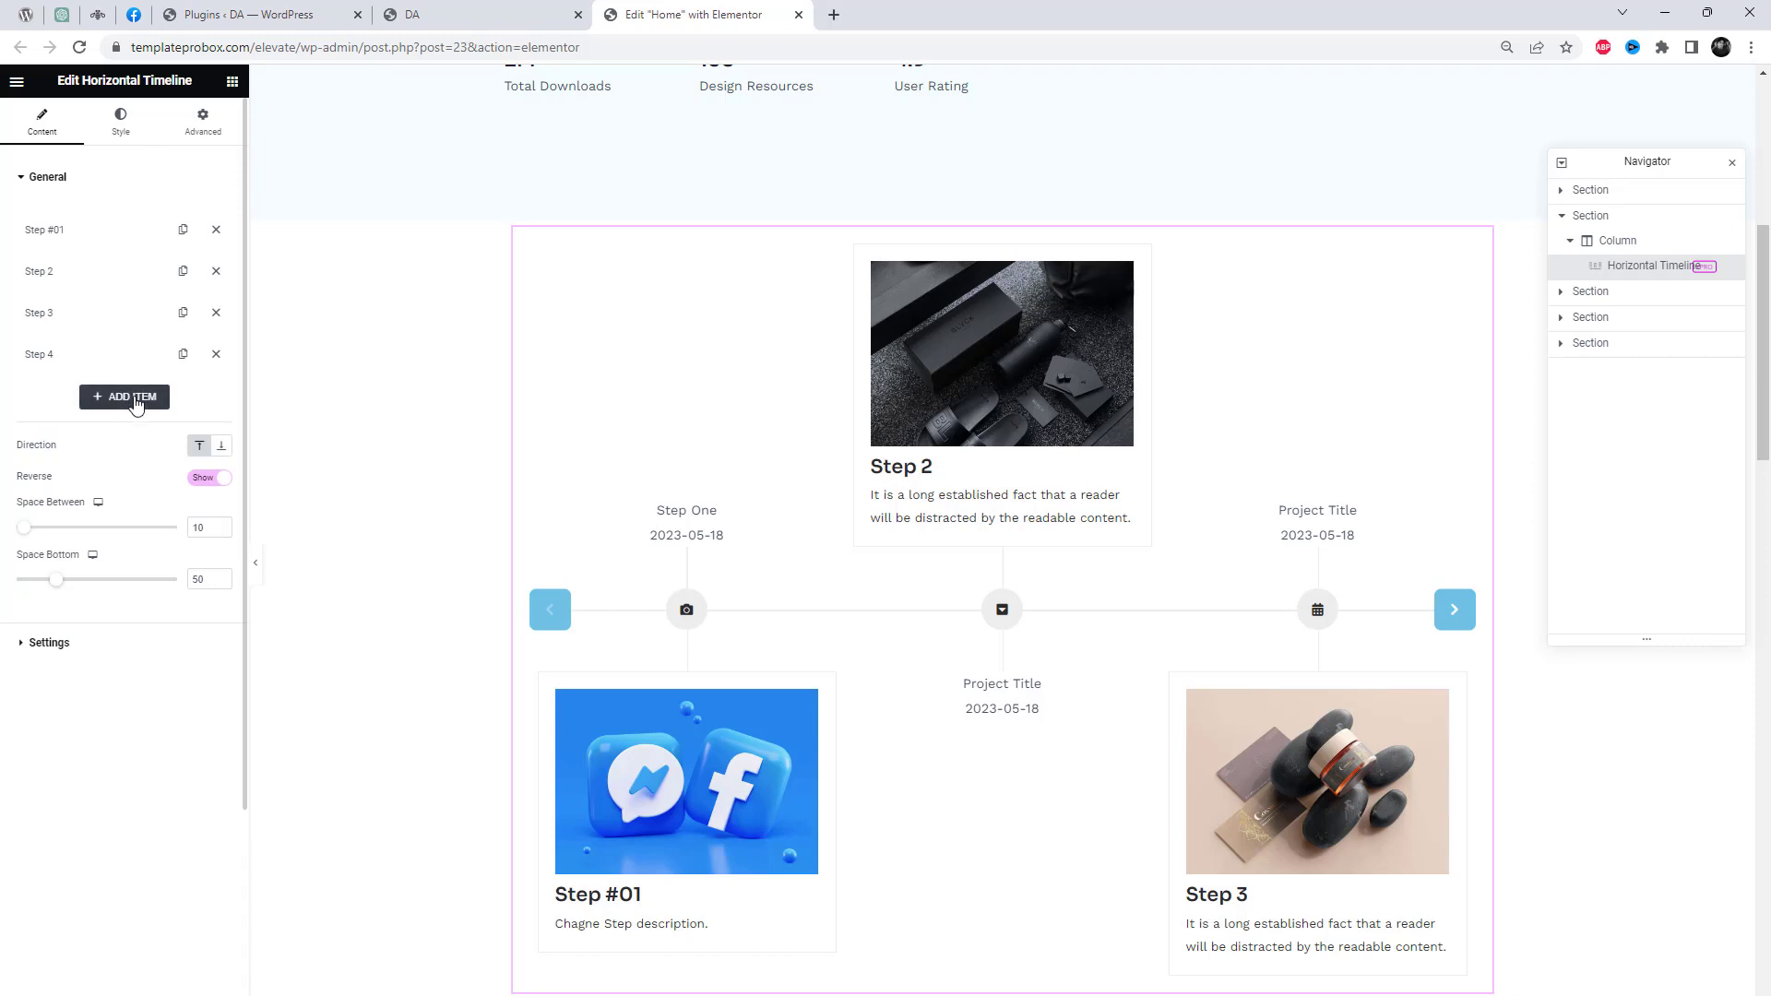
# - Add a fifth timeline item, Heading, and advance the preview to reveal it
pyautogui.click(134, 398)
pyautogui.click(107, 396)
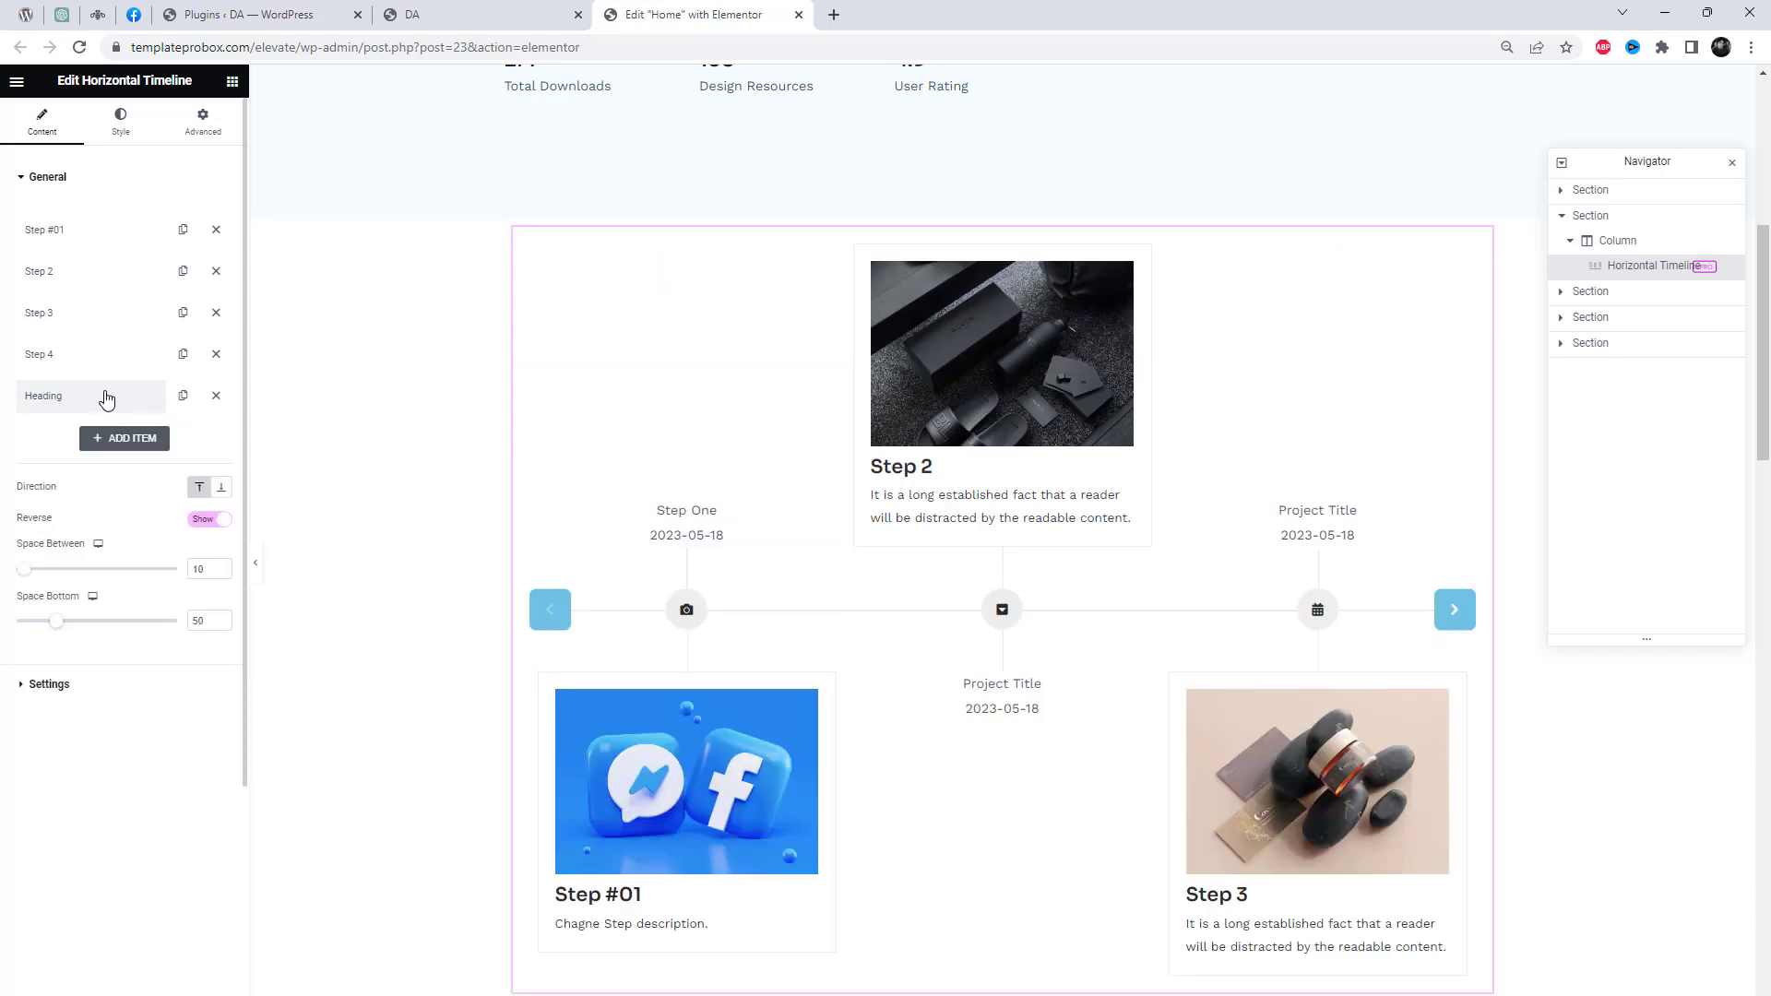
pyautogui.click(115, 410)
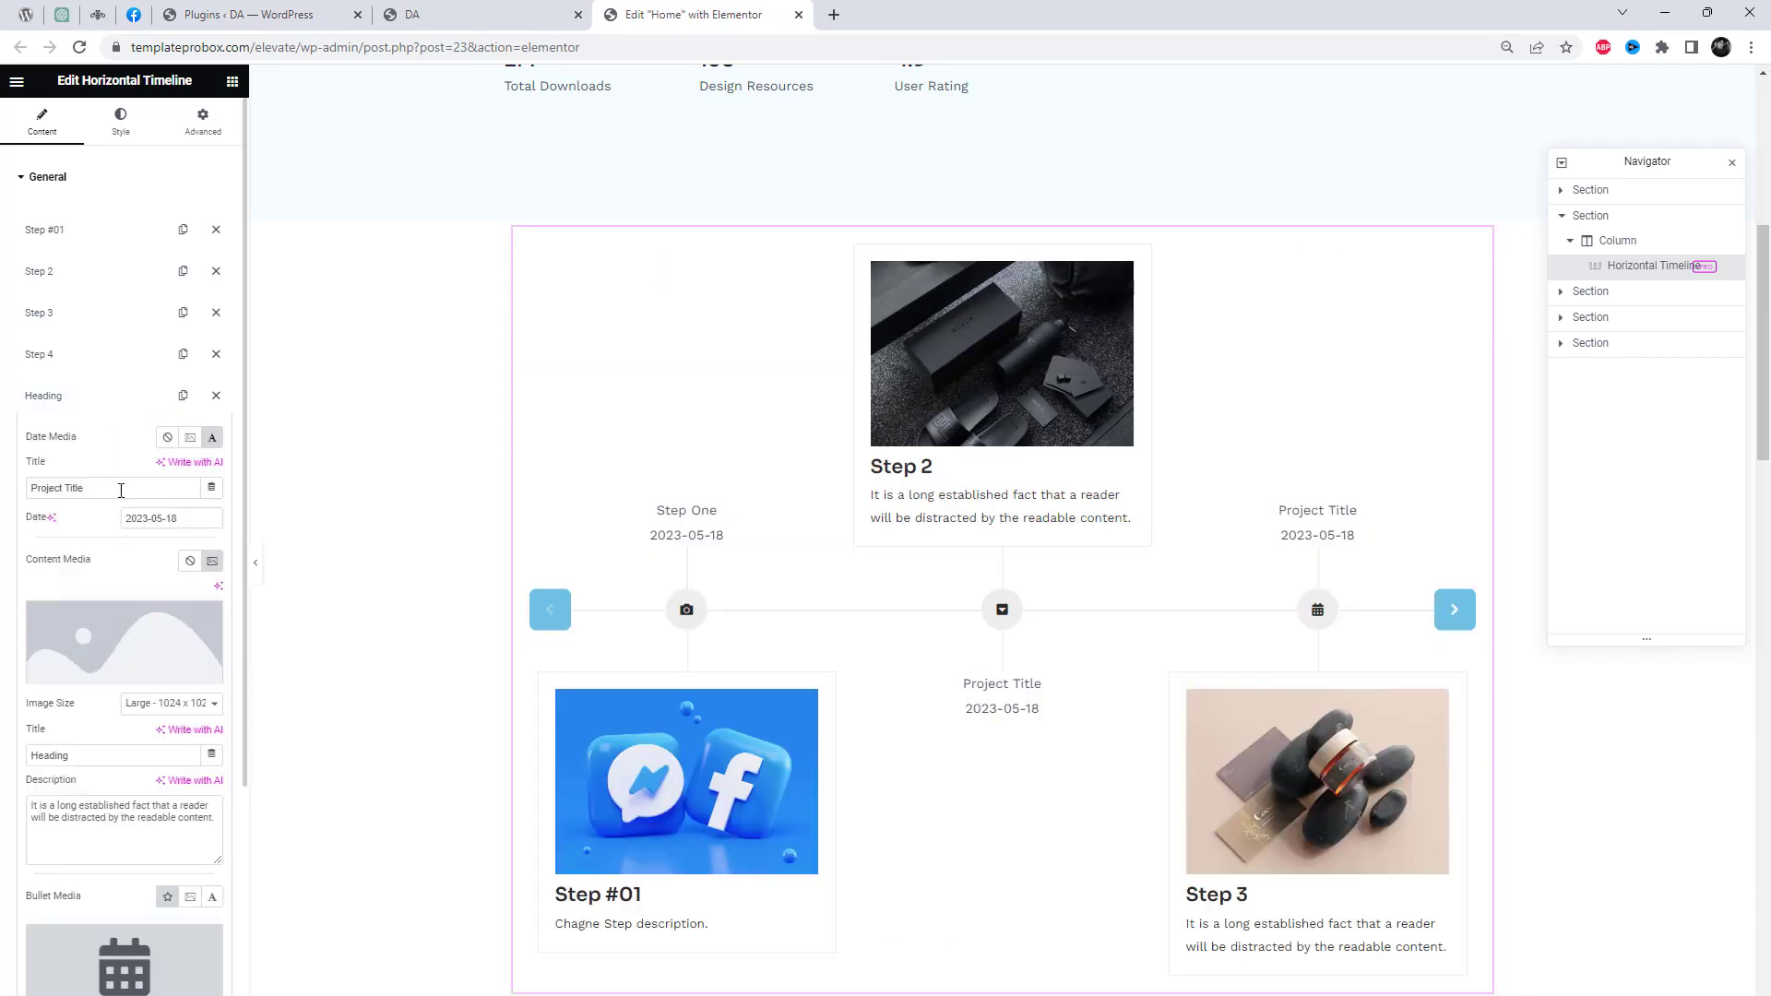
pyautogui.click(1457, 616)
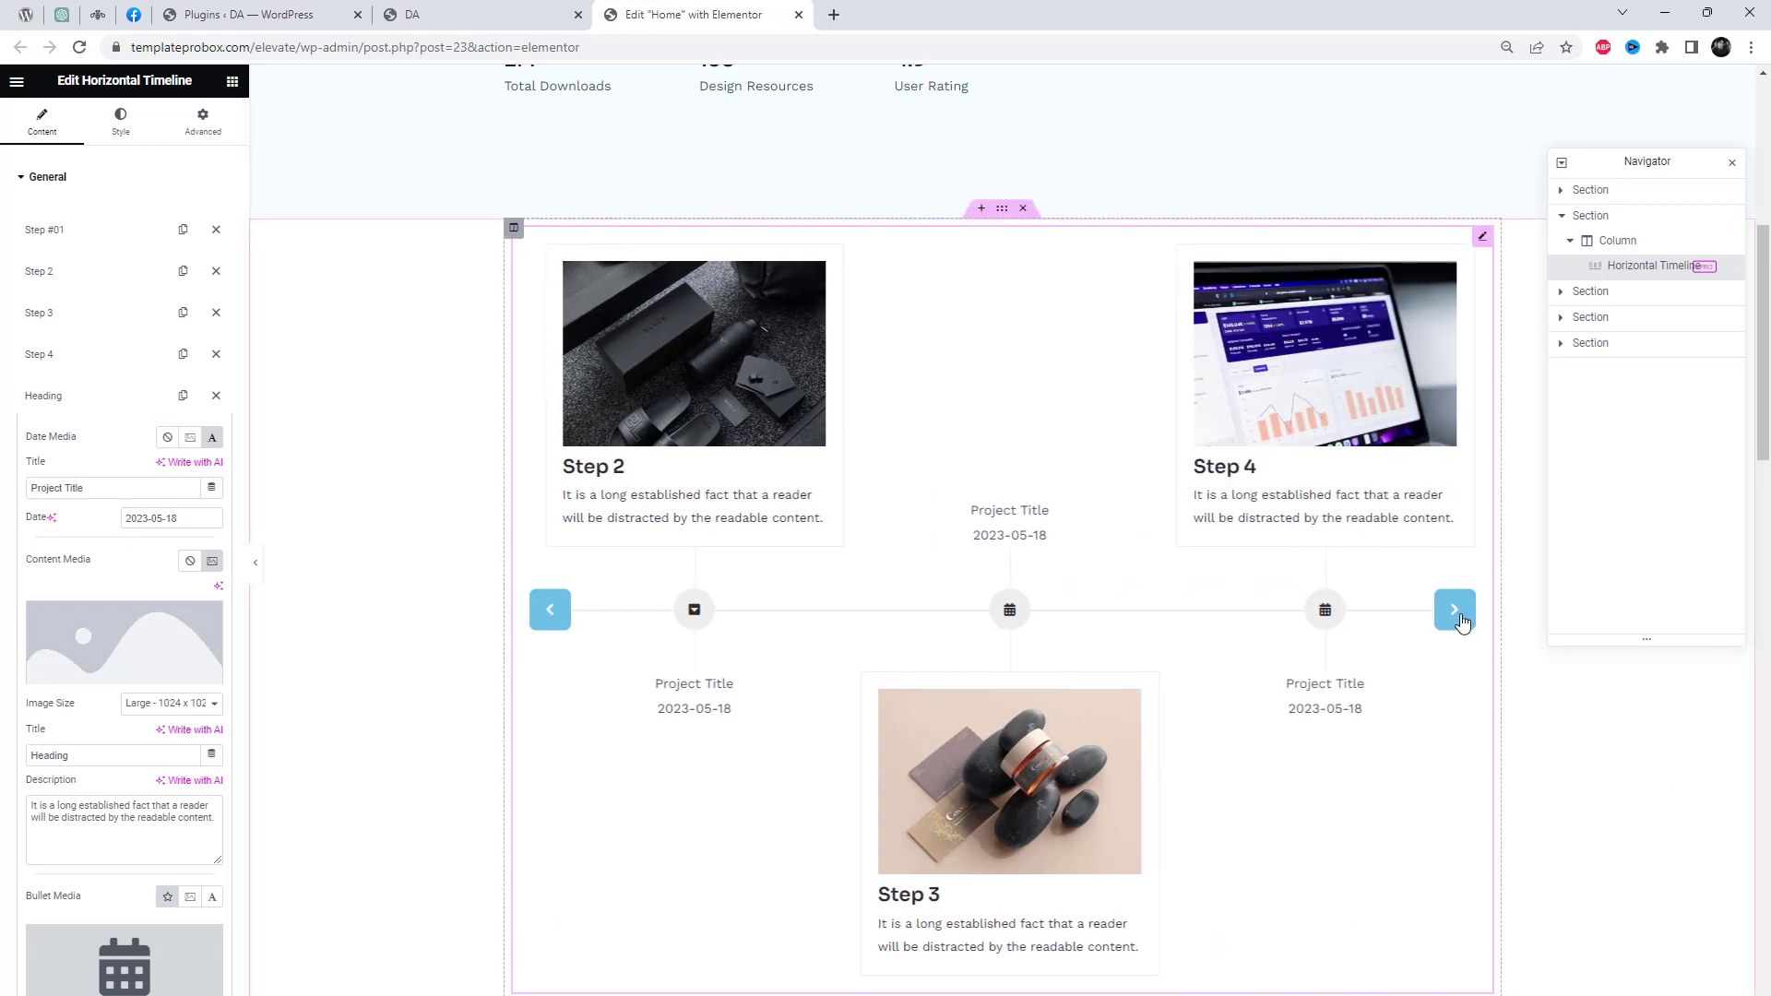
pyautogui.click(1461, 622)
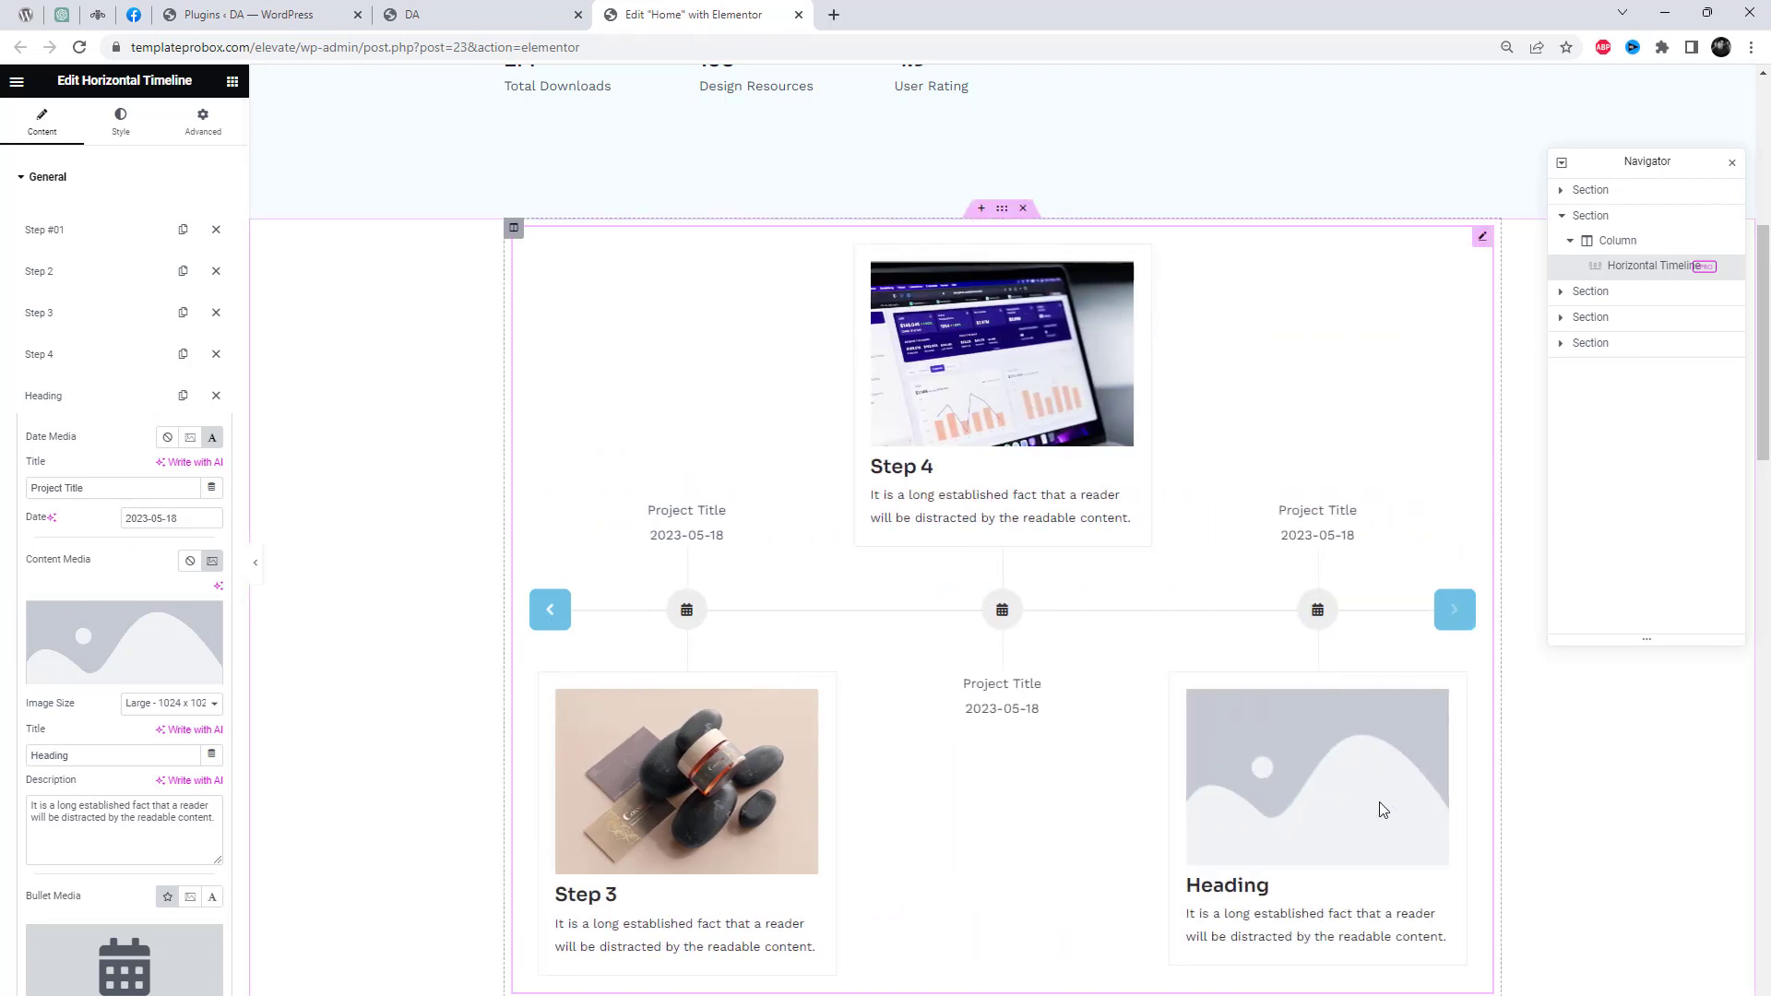
# - Give the Heading step the calculator-icons image and the date 2022-05-18
pyautogui.click(152, 634)
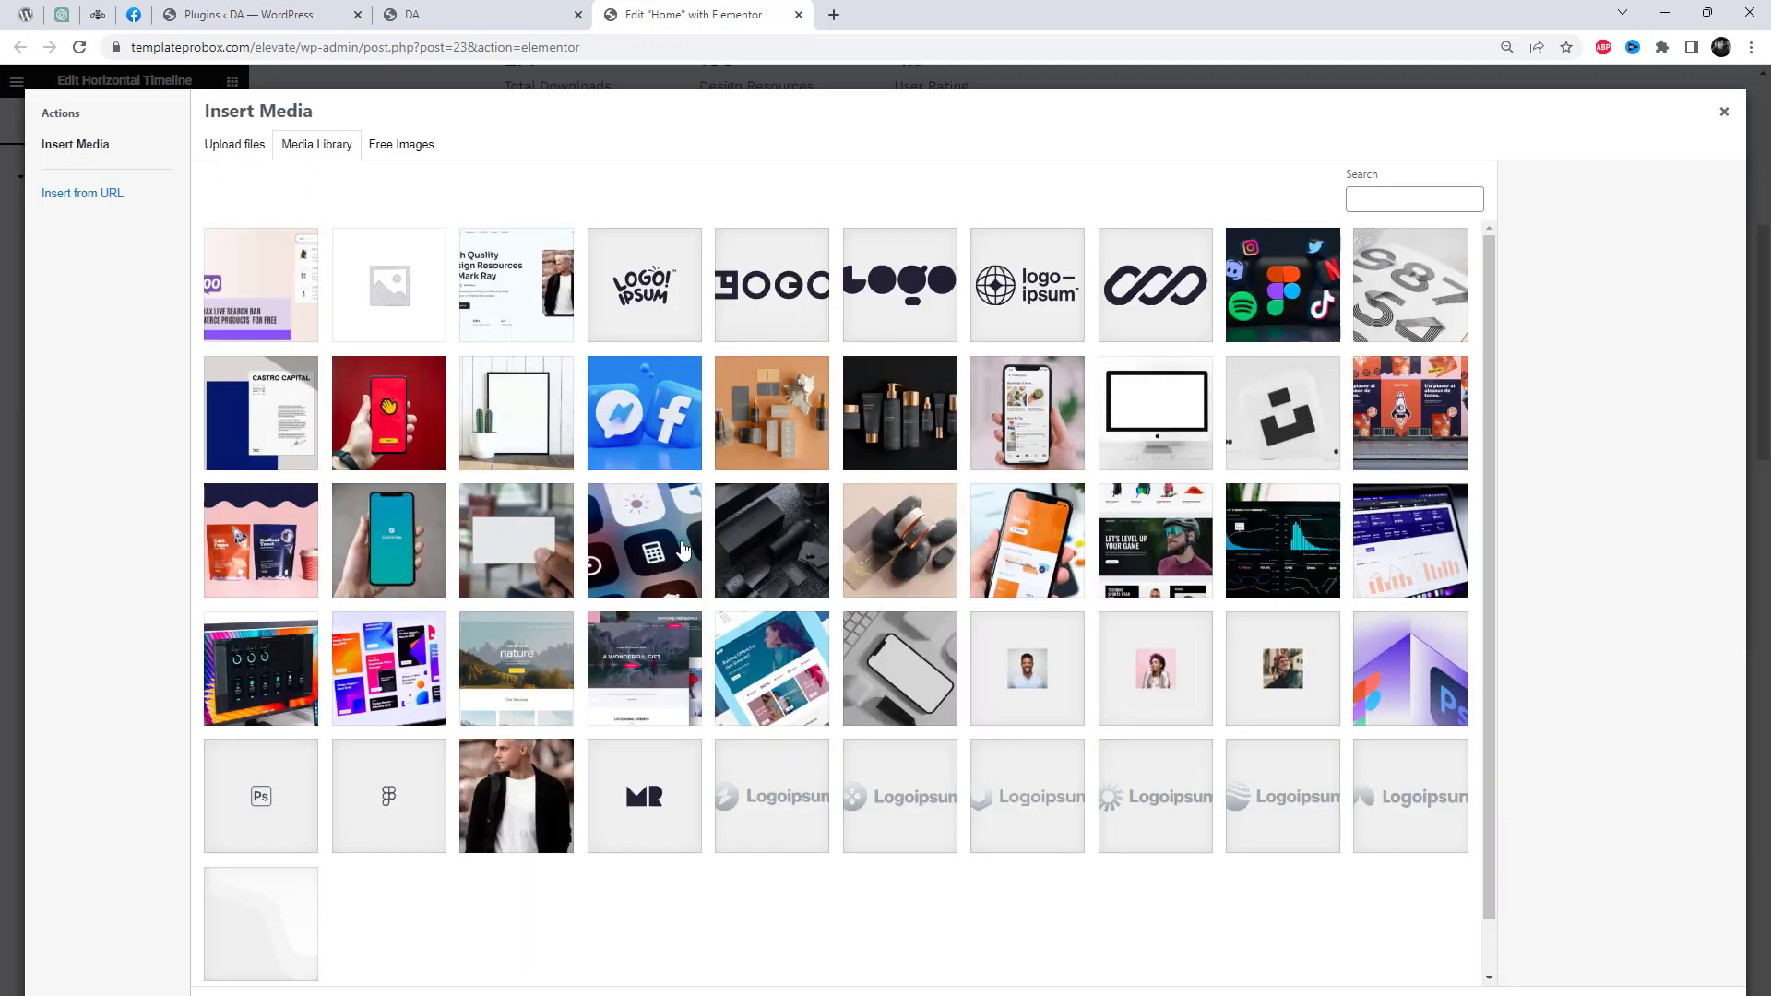
pyautogui.click(683, 551)
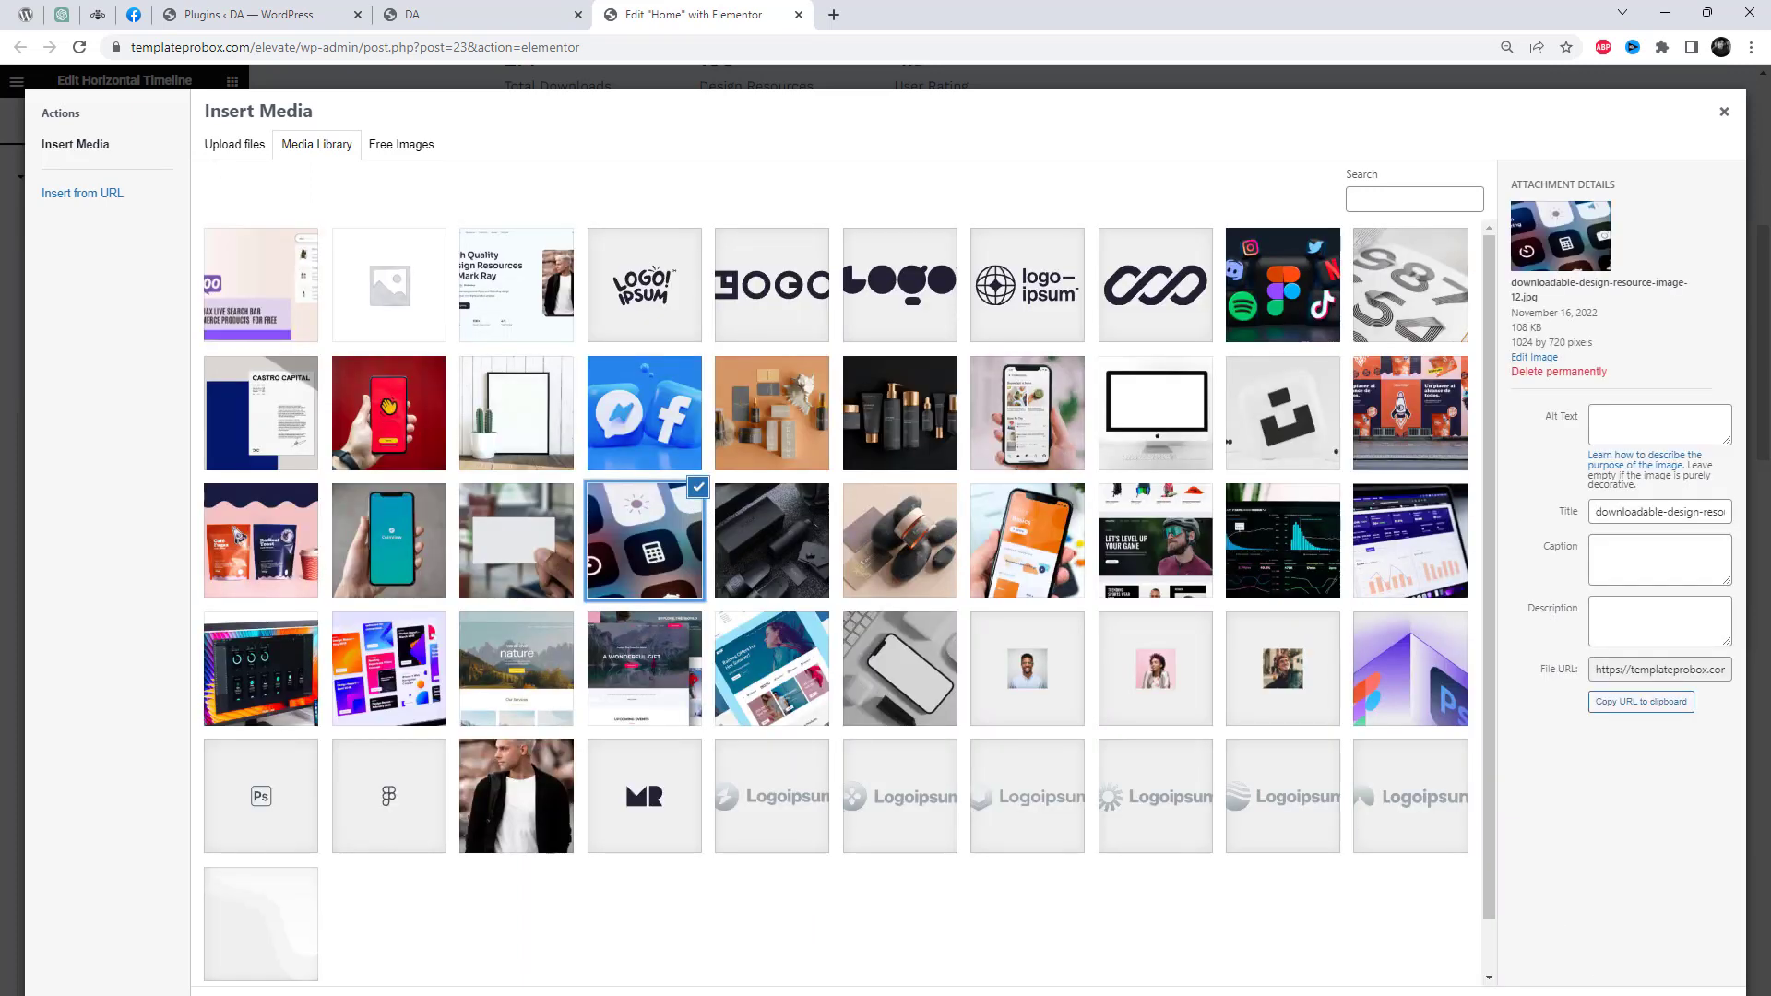
pyautogui.click(1688, 978)
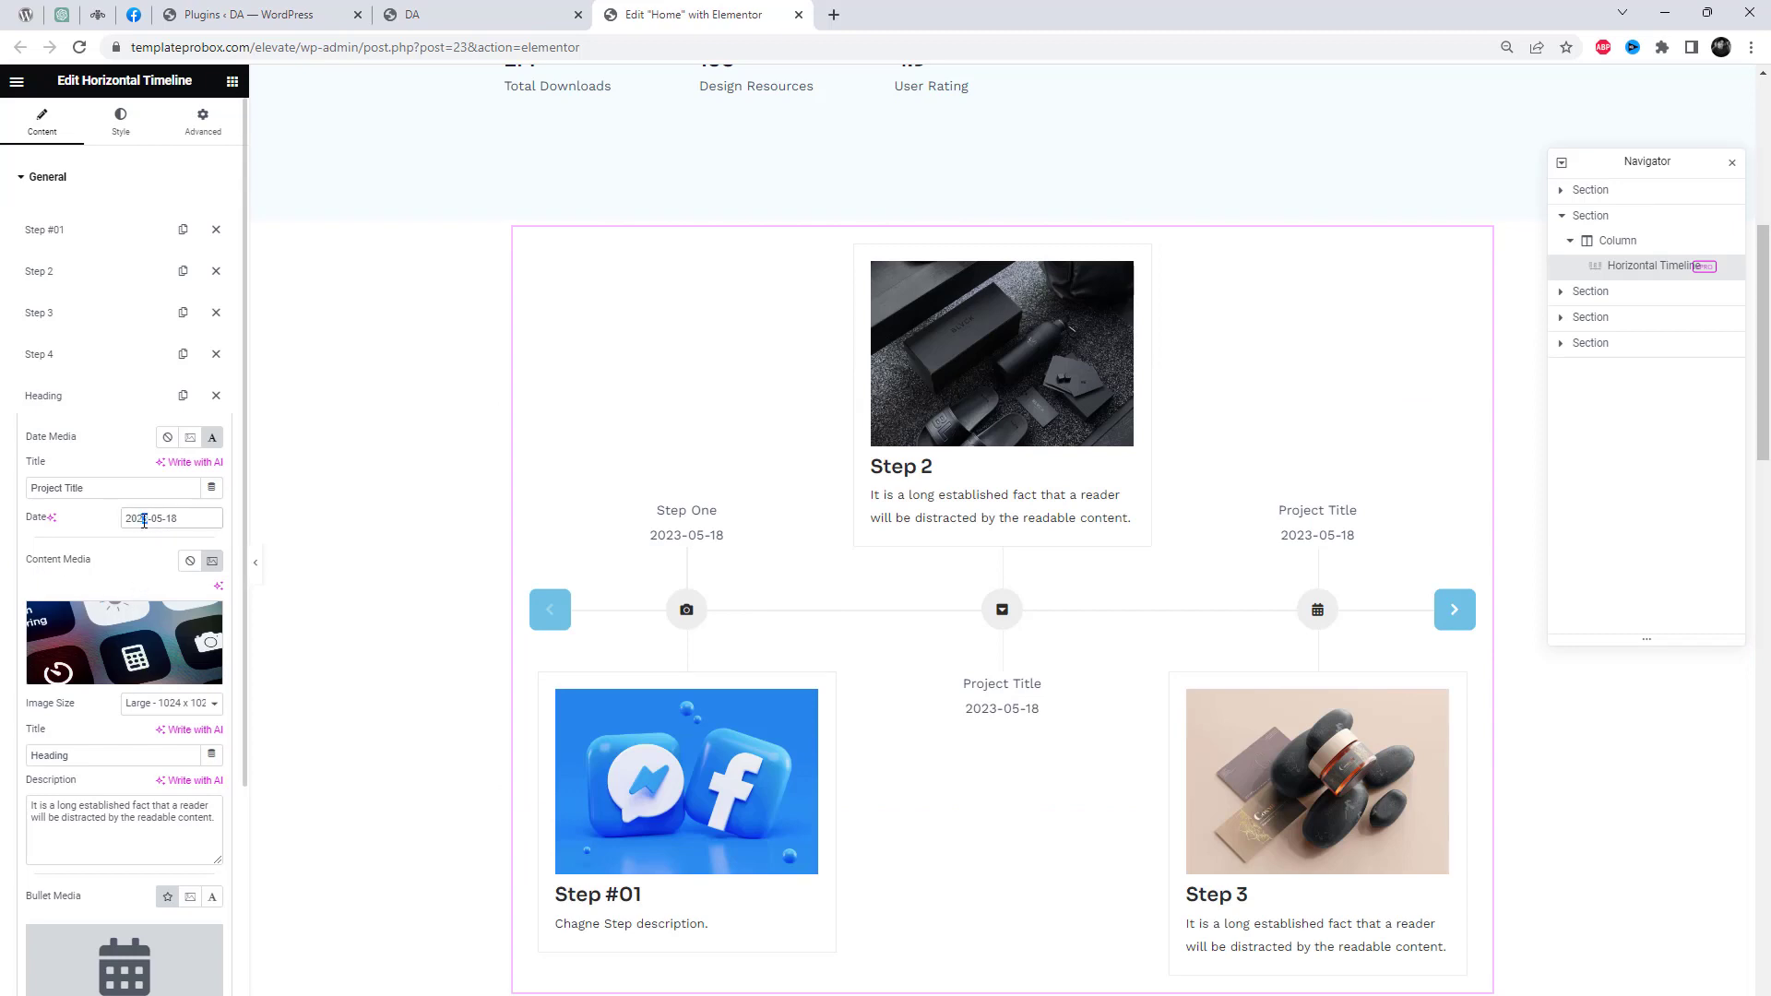
pyautogui.write('22')
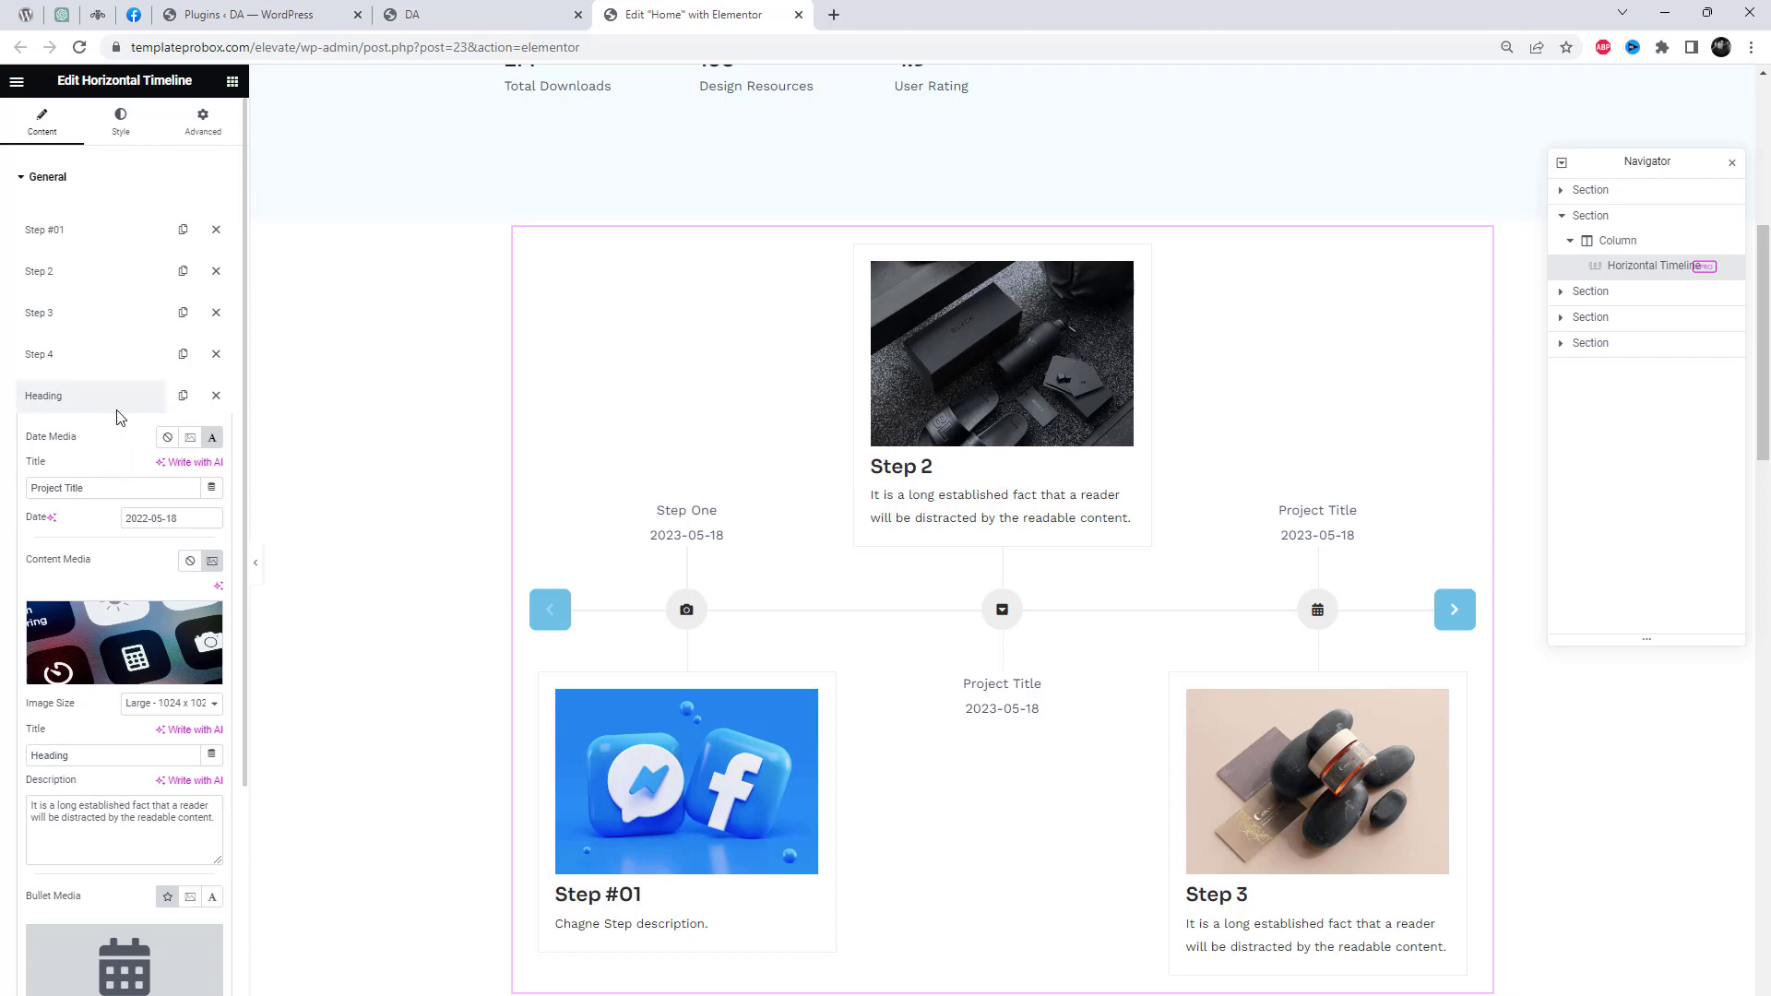
pyautogui.scroll(-4, 118, 576)
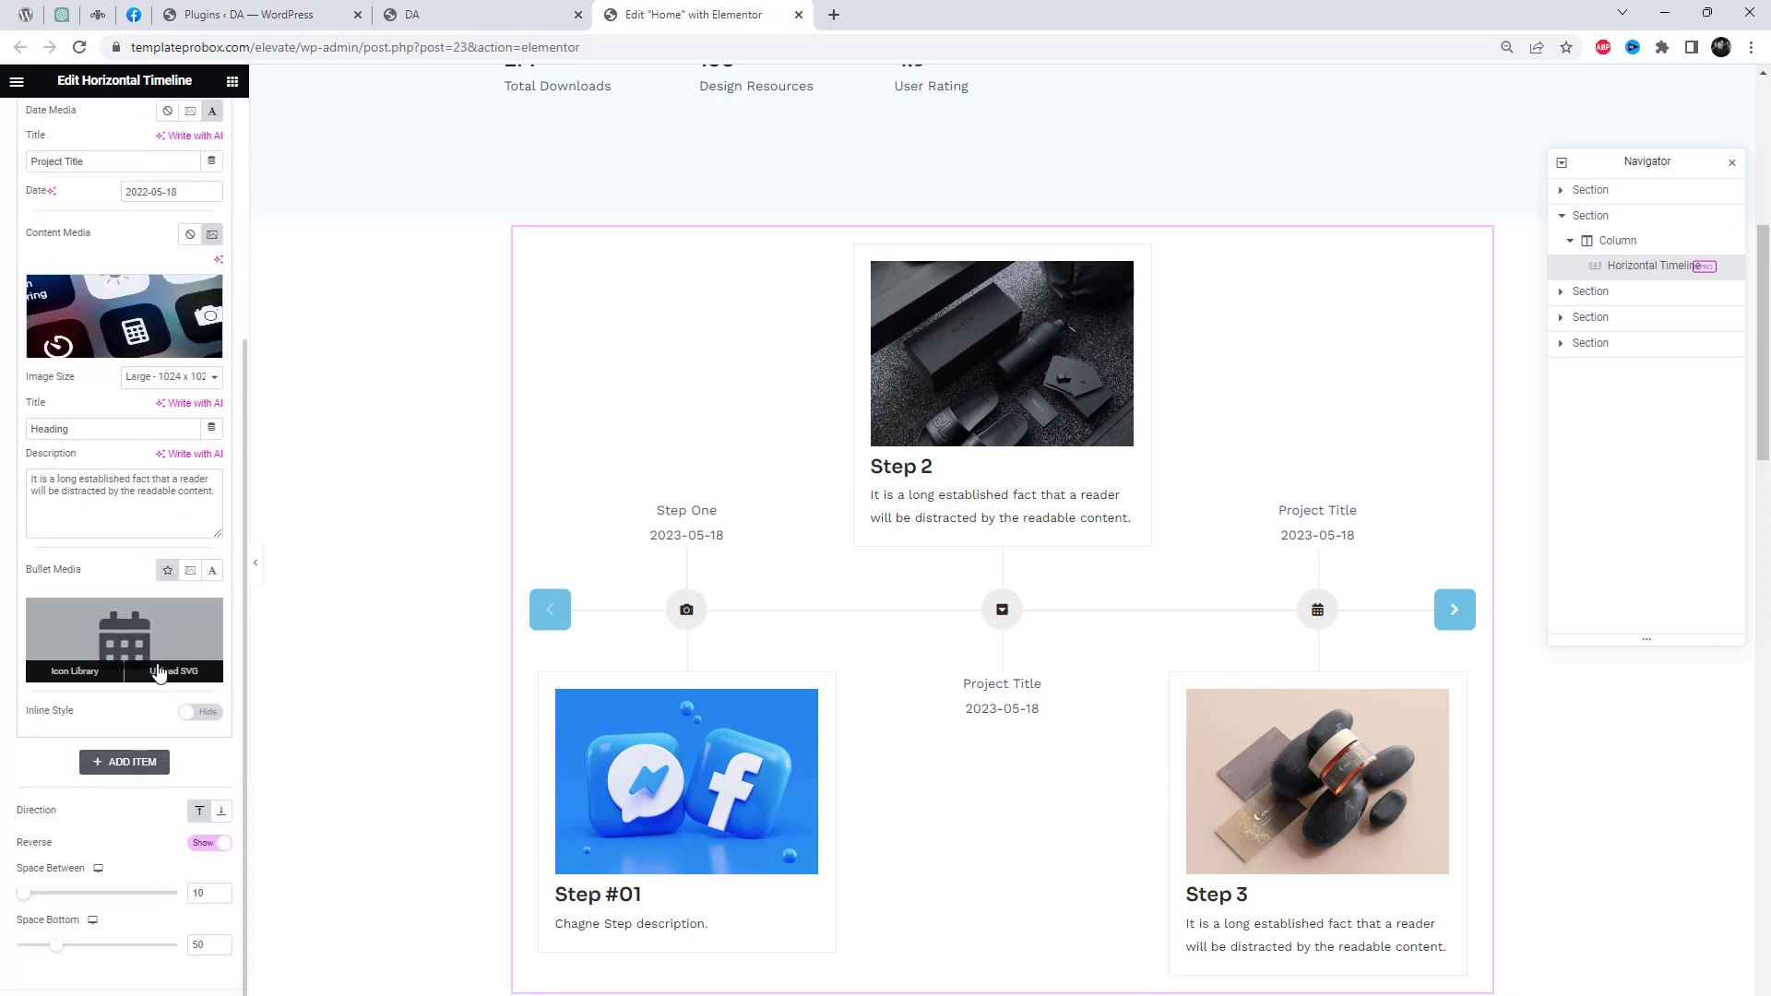
pyautogui.scroll(3, 128, 533)
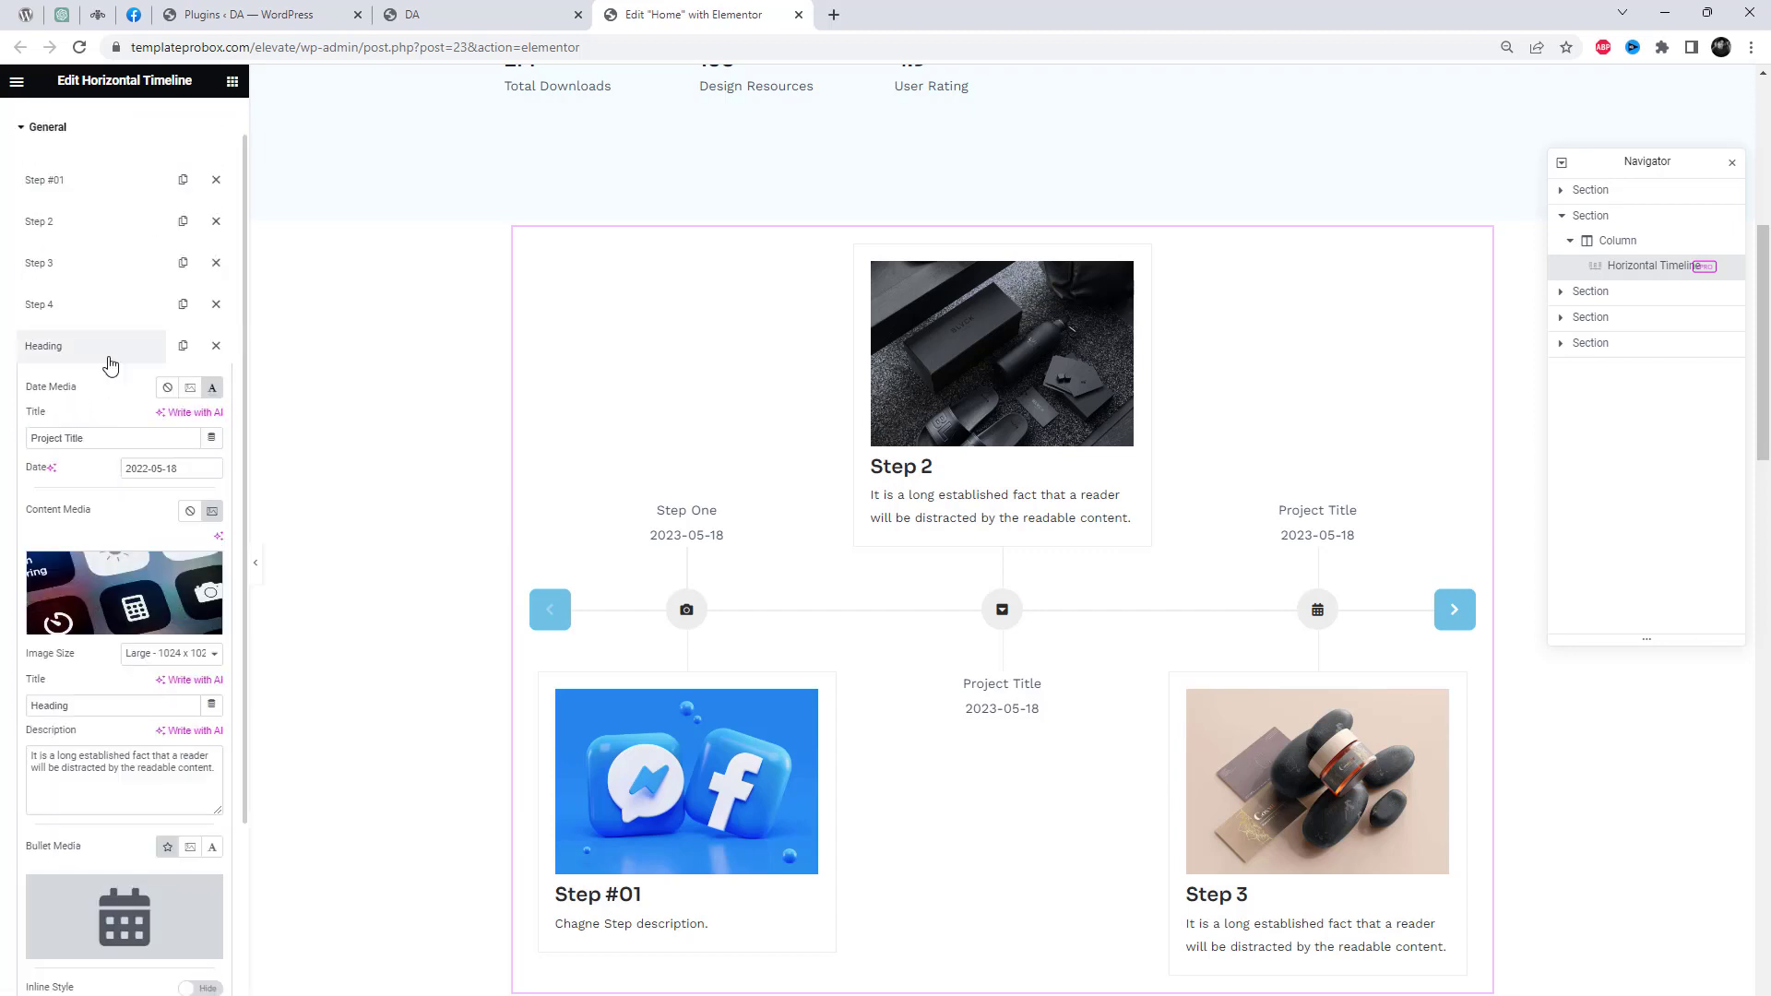
# - Reduce the timeline's Space Between to 3 and lower its Space Bottom
pyautogui.click(108, 350)
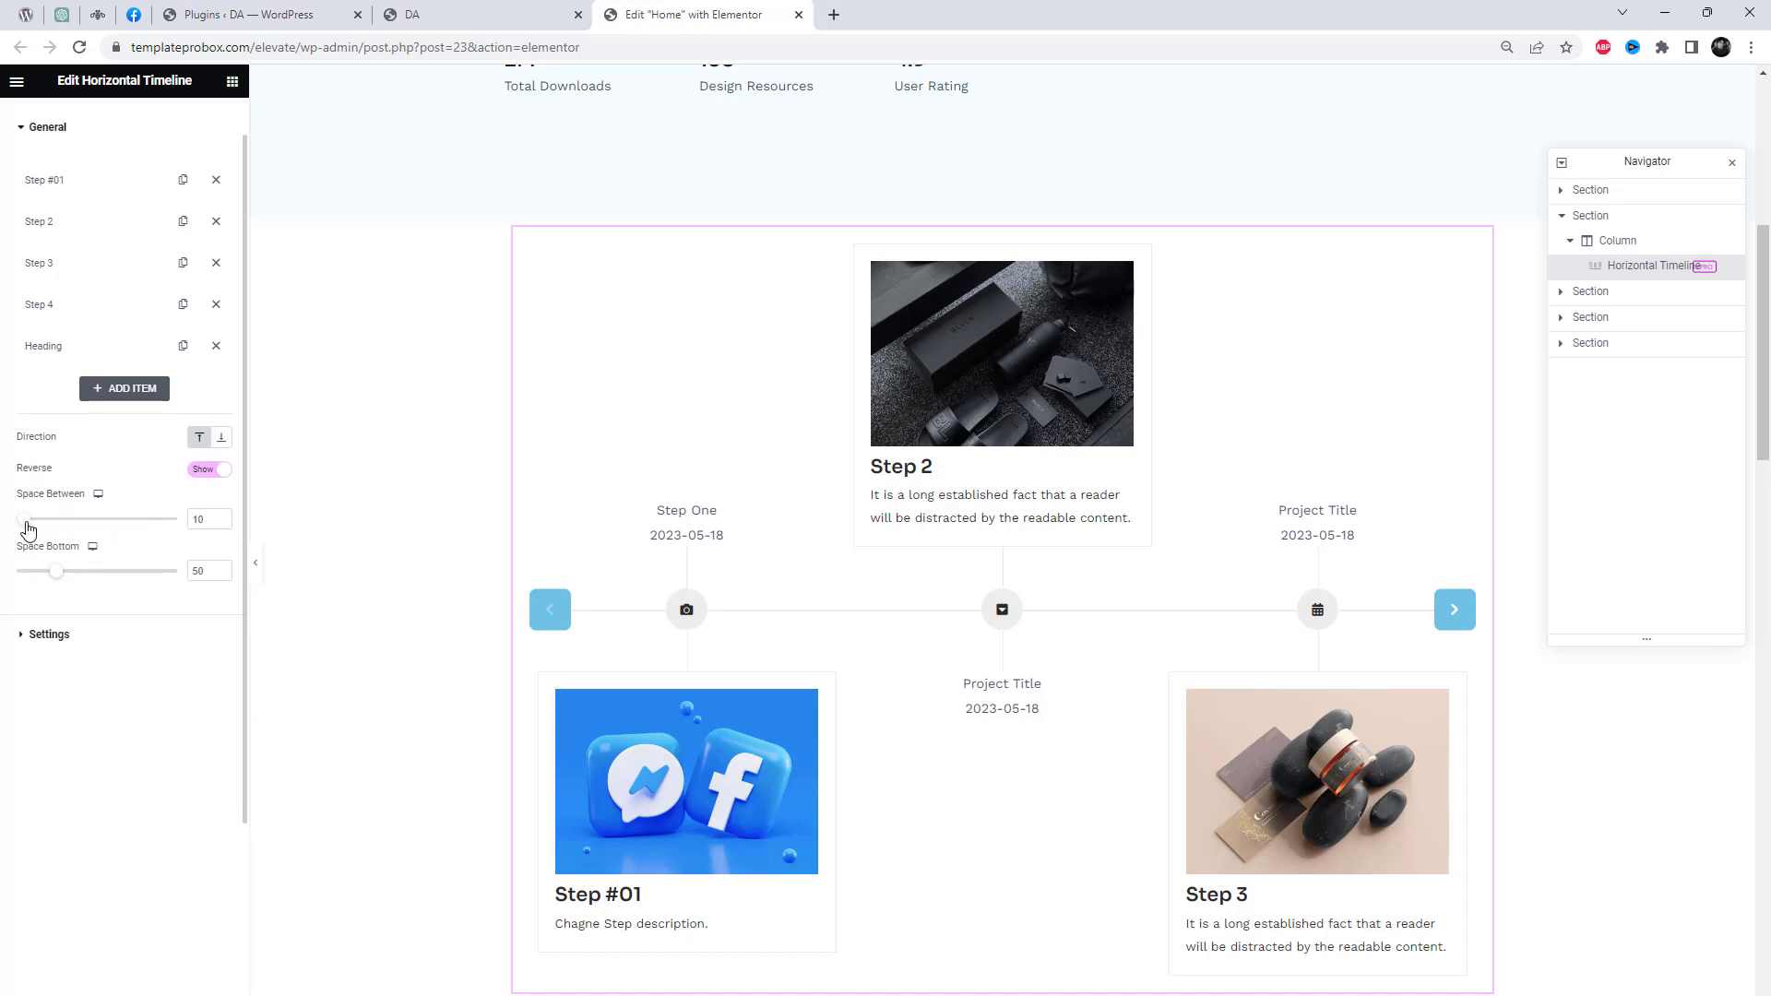
pyautogui.click(34, 528)
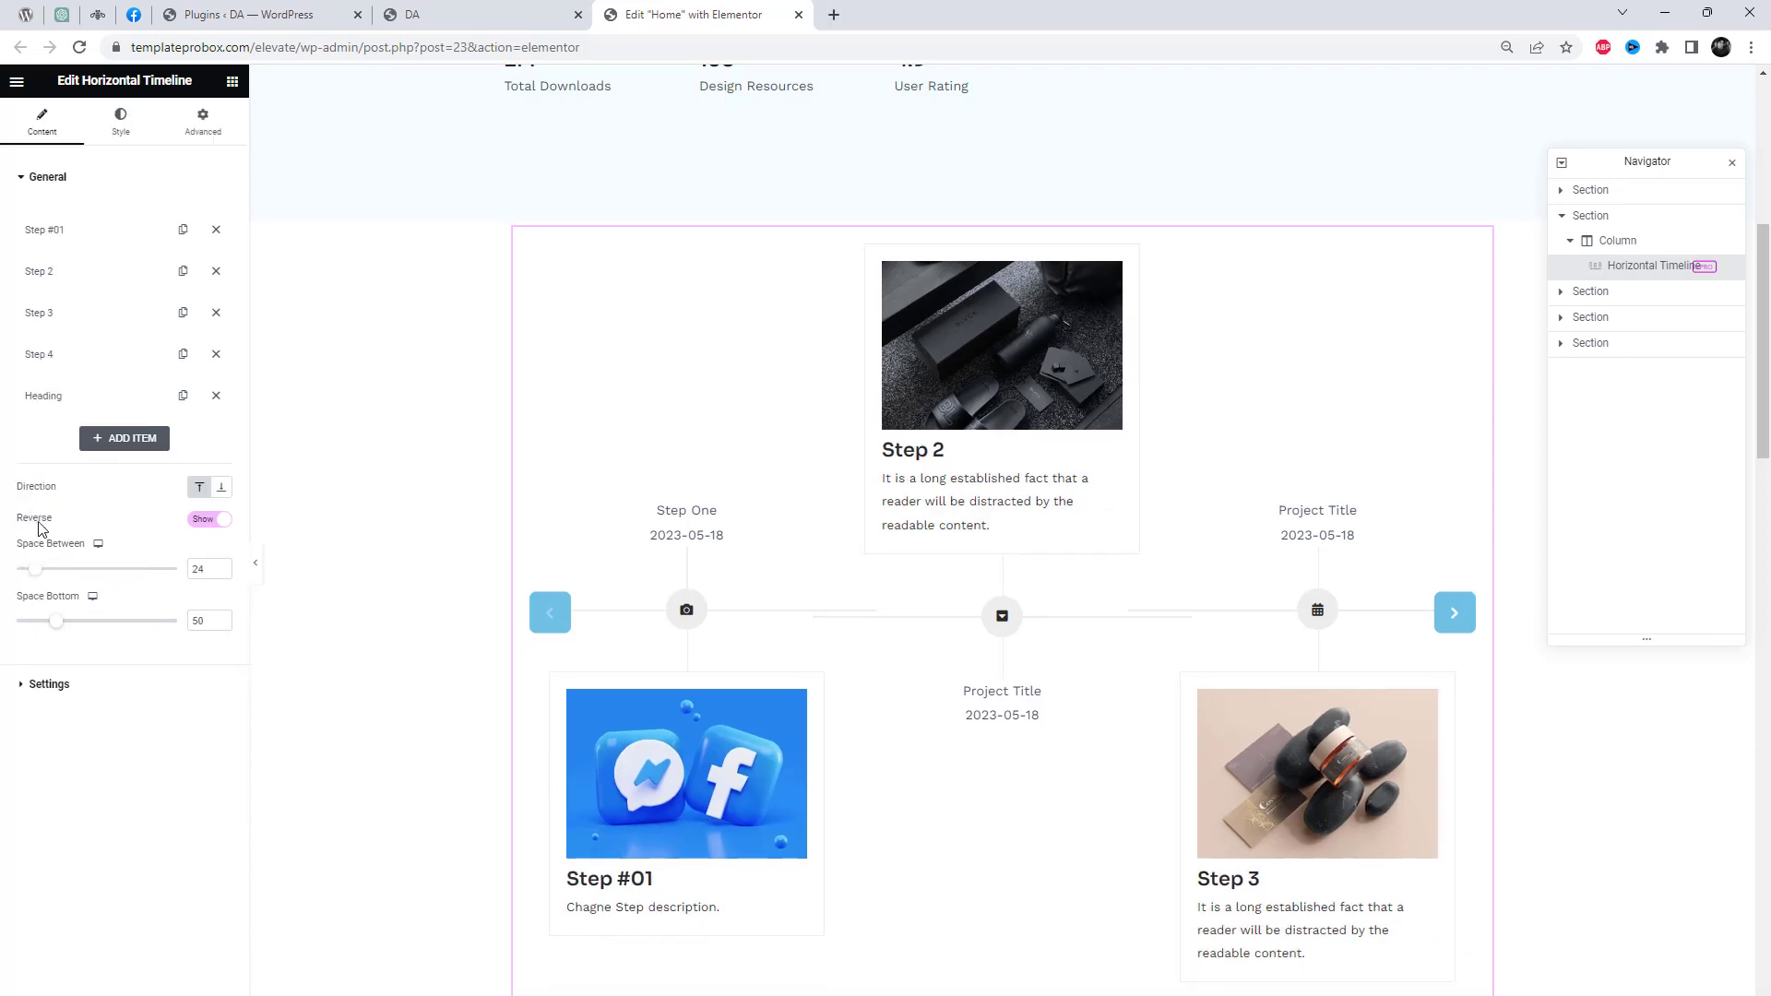
pyautogui.moveTo(37, 558); pyautogui.dragTo(3, 577)
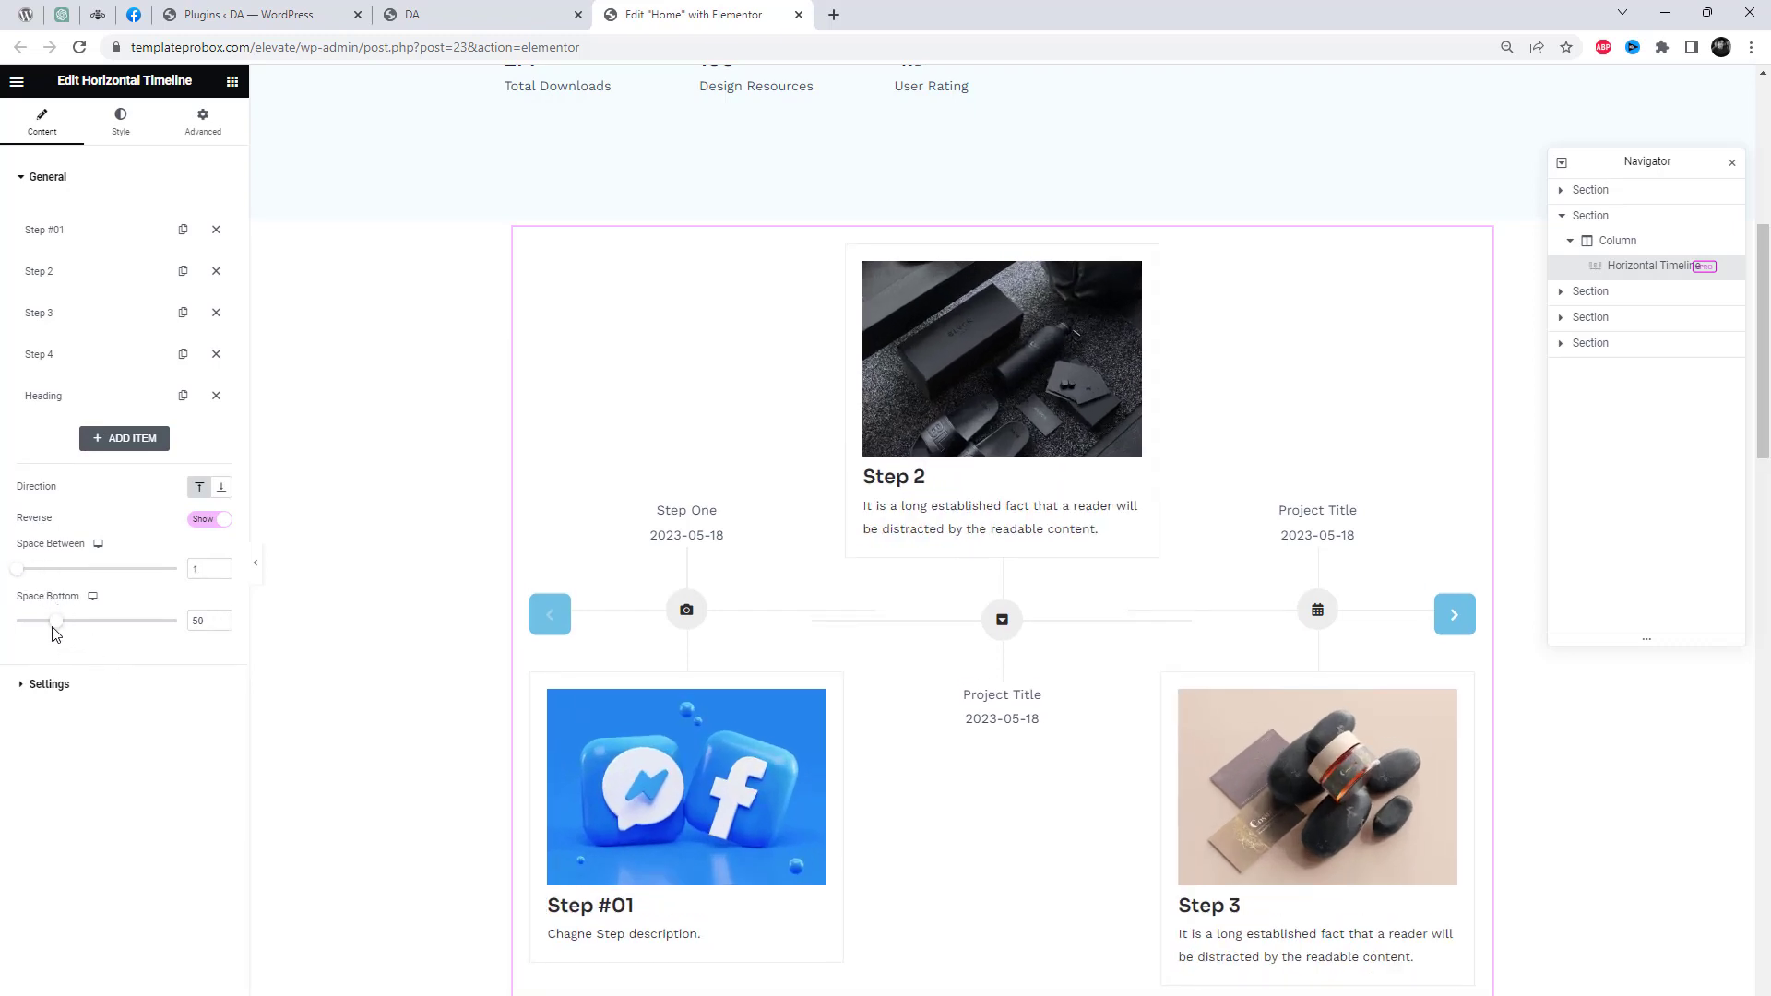
pyautogui.moveTo(53, 630)
pyautogui.mouseDown()
pyautogui.moveTo(31, 624)
pyautogui.moveTo(61, 632)
pyautogui.mouseUp()
pyautogui.click(222, 489)
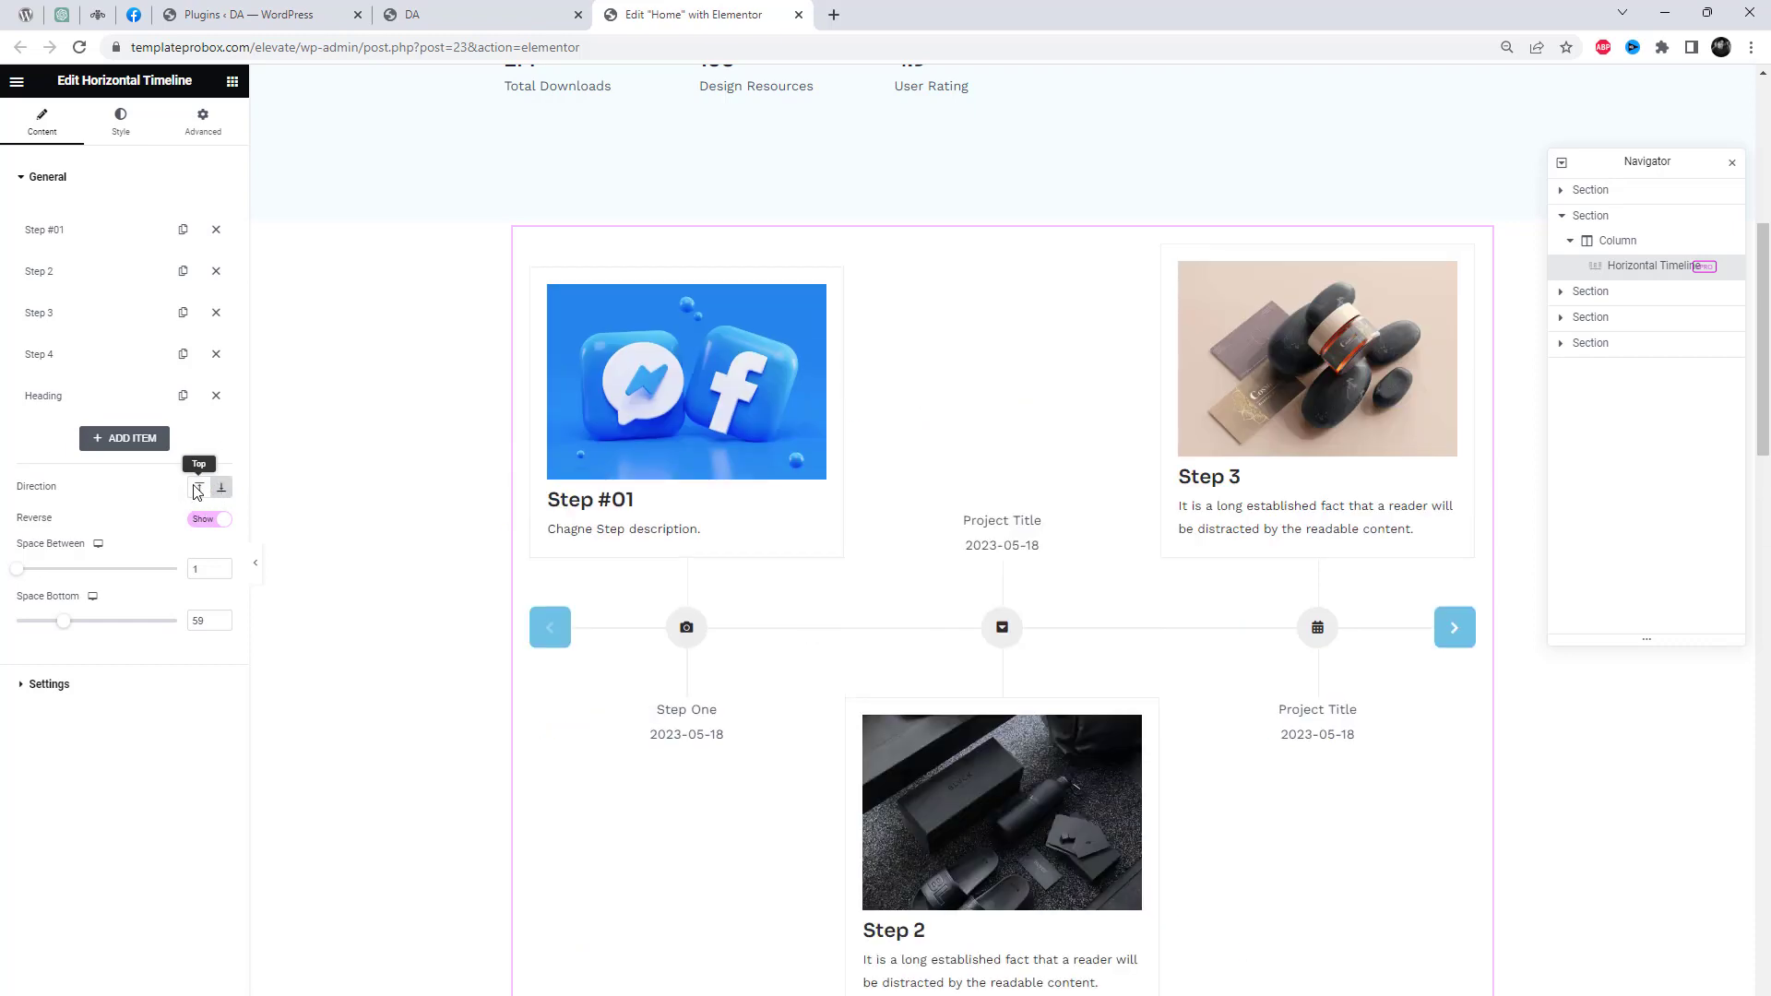
pyautogui.click(201, 489)
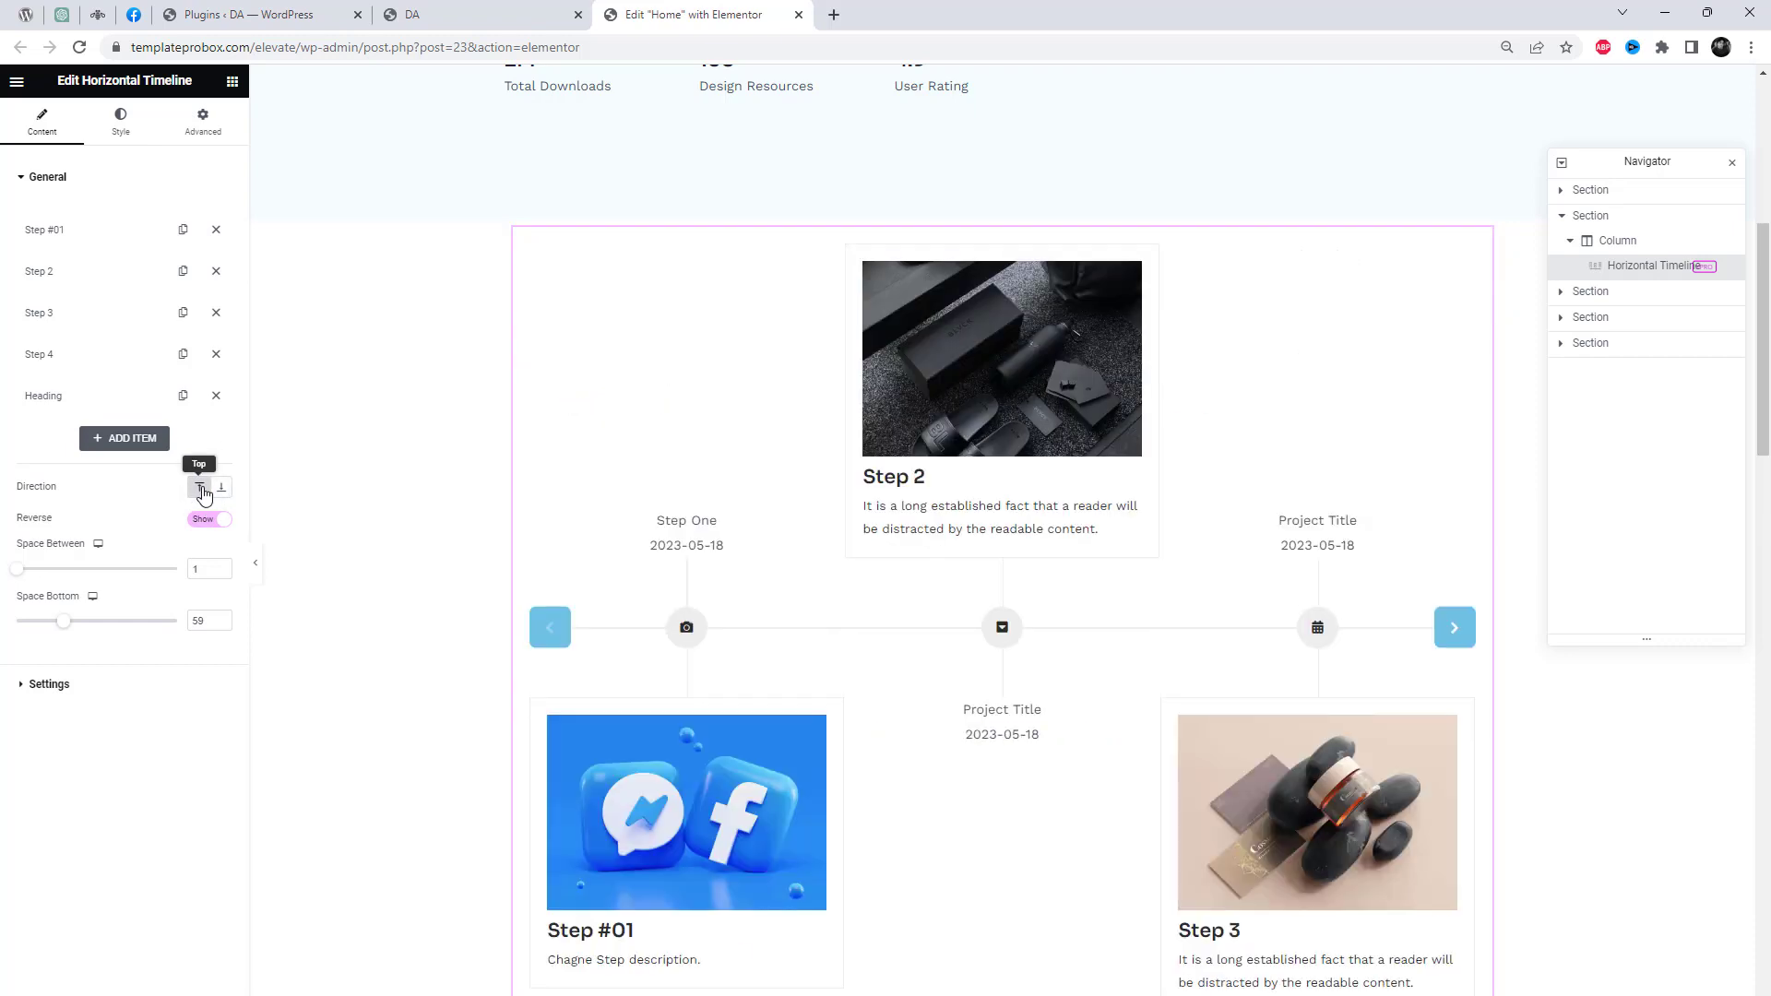
# - Move the timeline widget below the Latest Resources heading
pyautogui.click(50, 685)
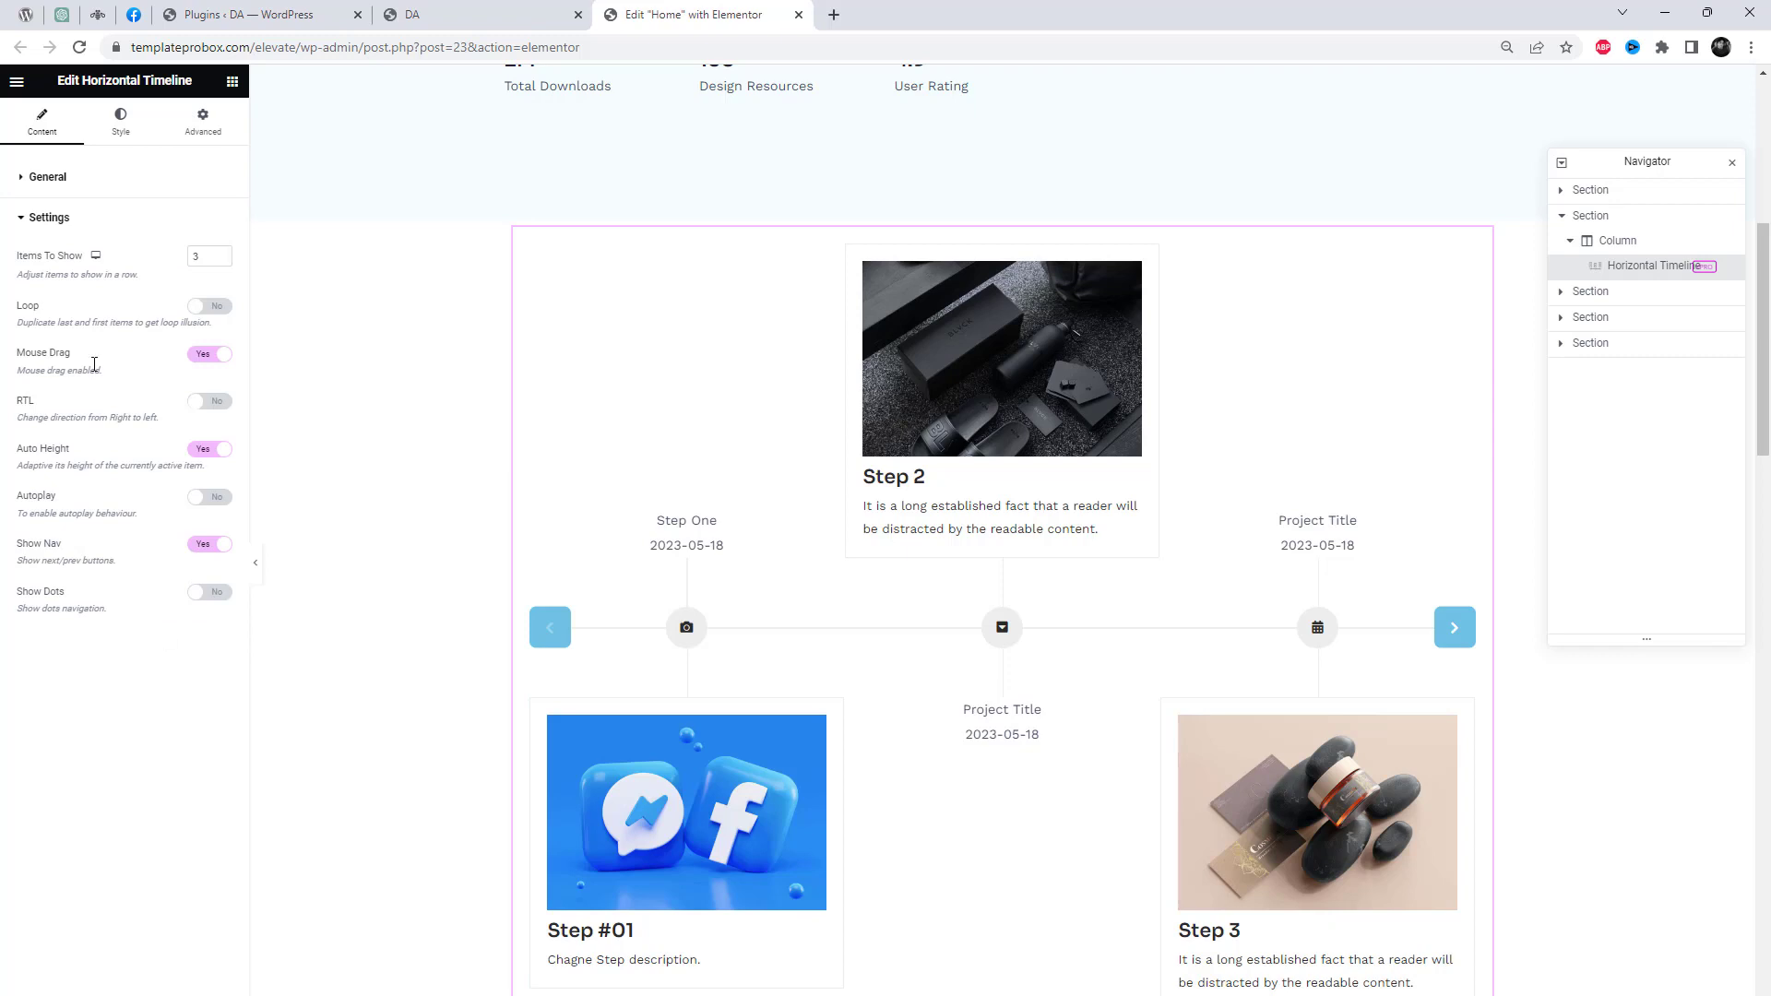
pyautogui.click(203, 361)
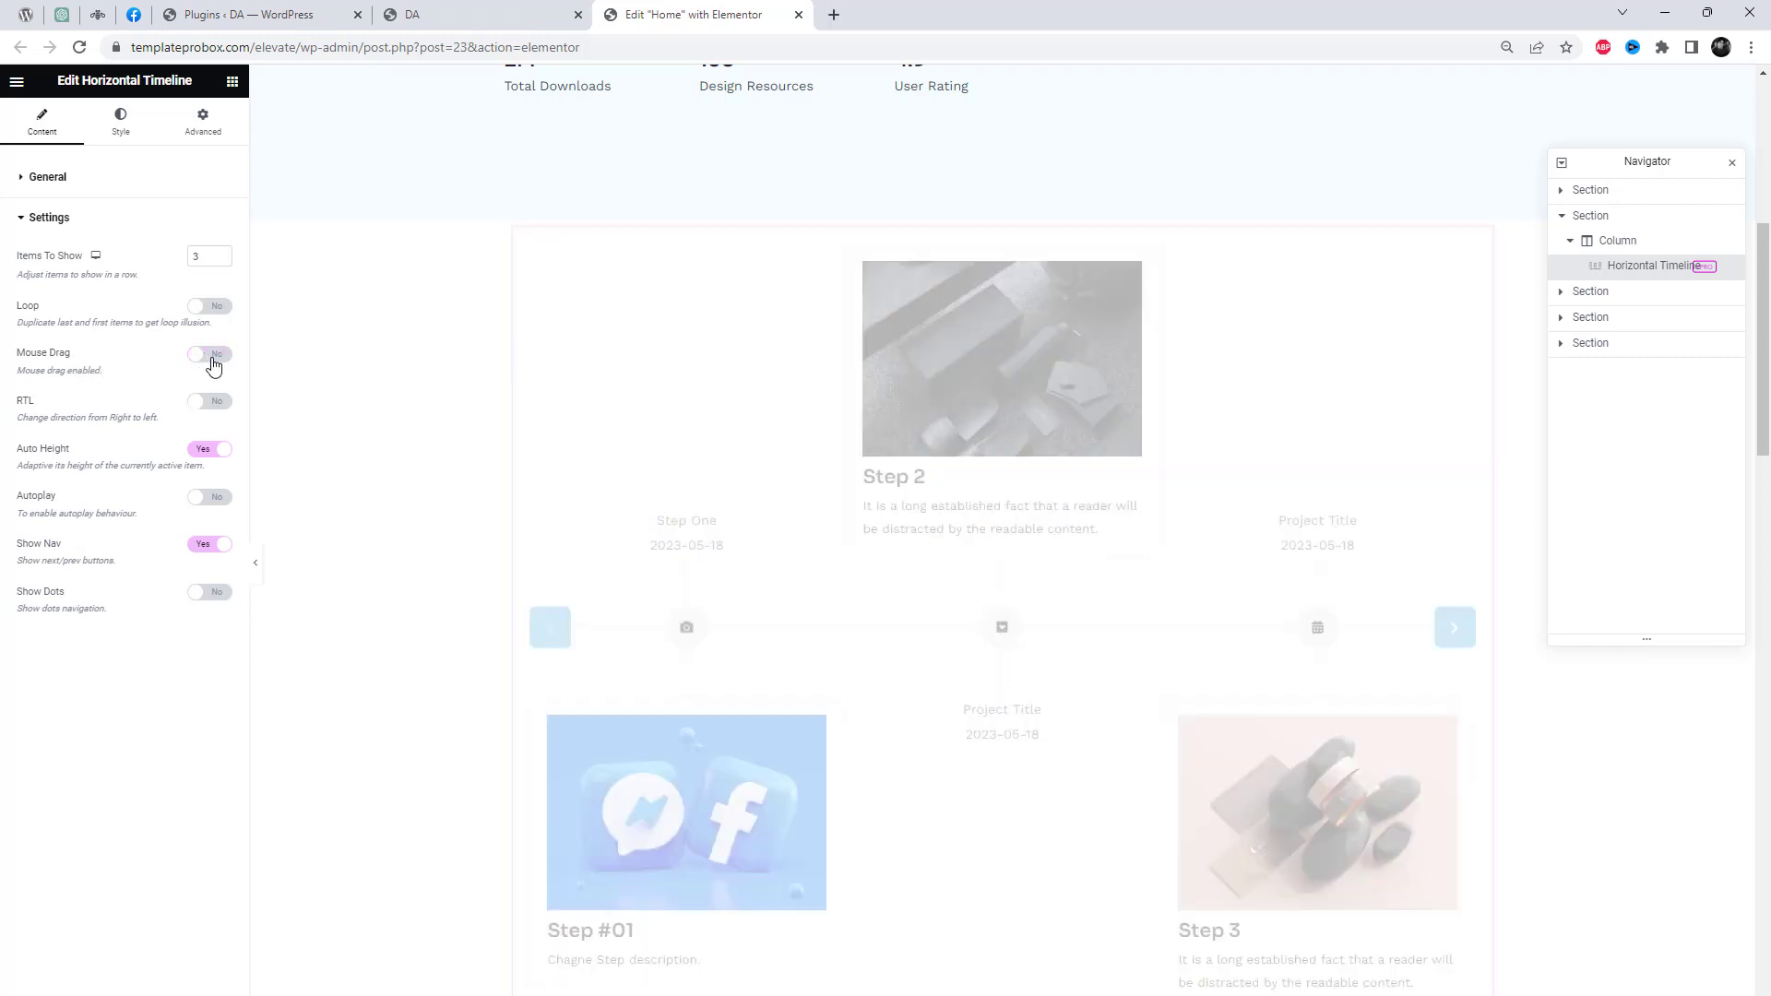
pyautogui.click(205, 360)
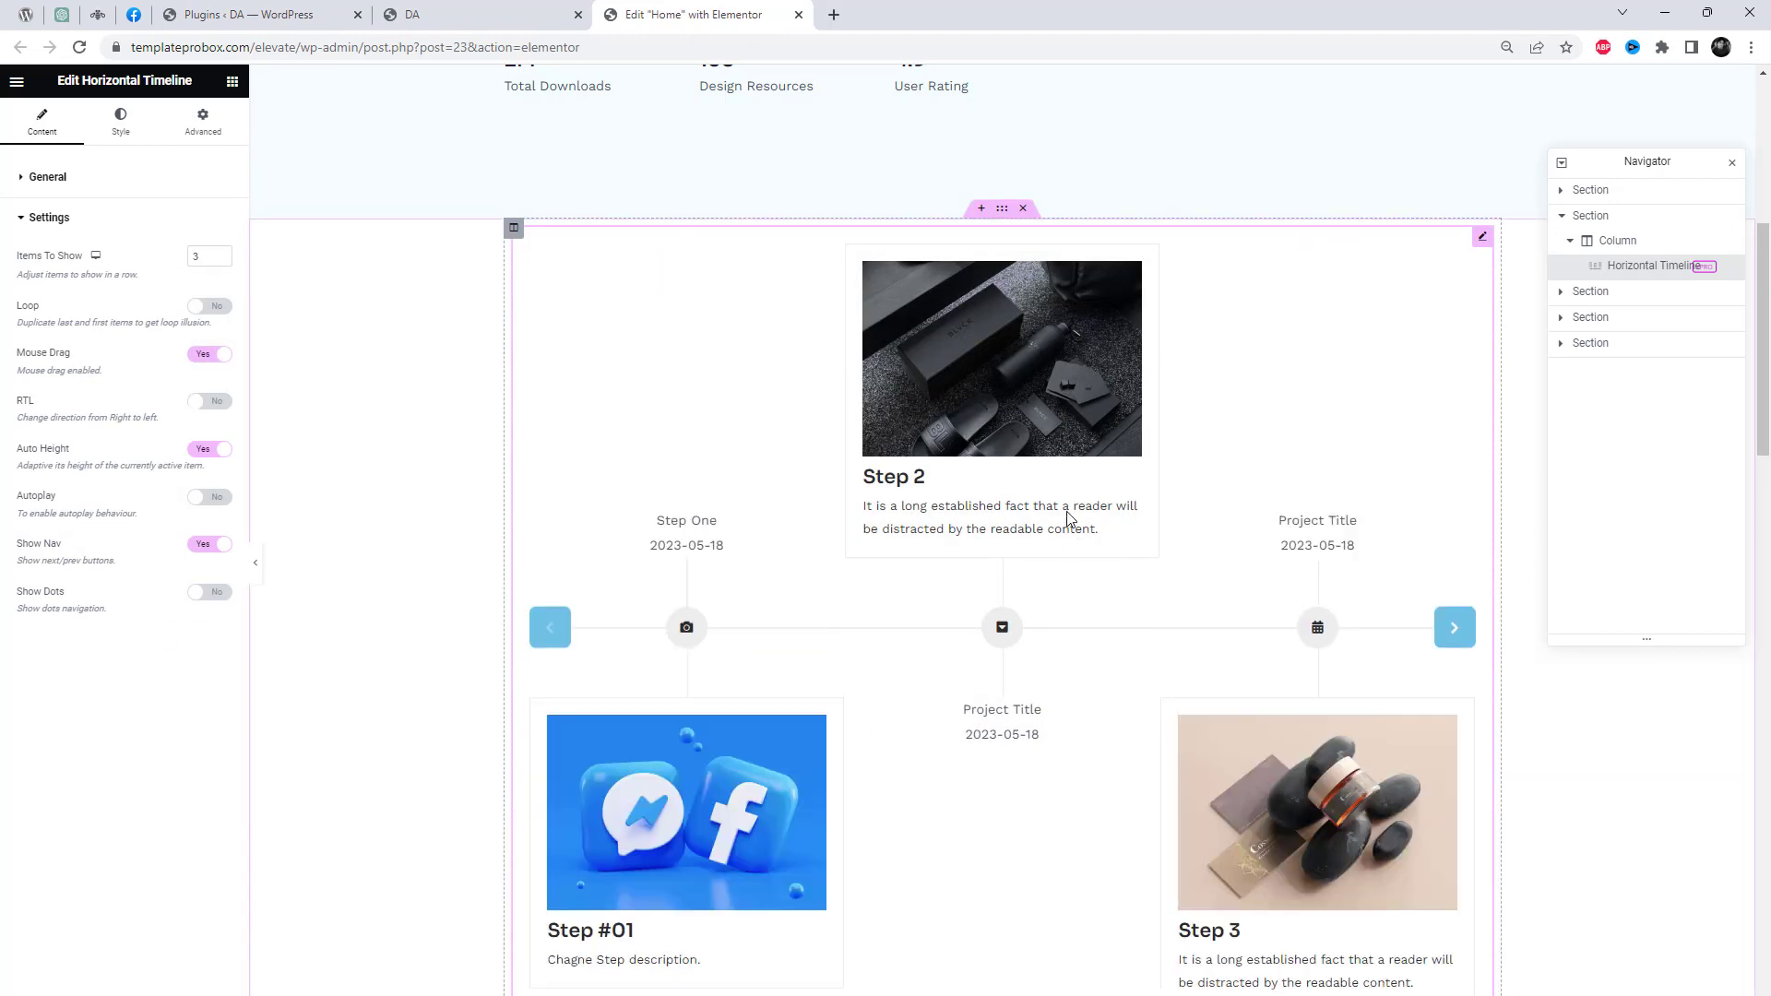
pyautogui.moveTo(1237, 537); pyautogui.dragTo(1225, 573)
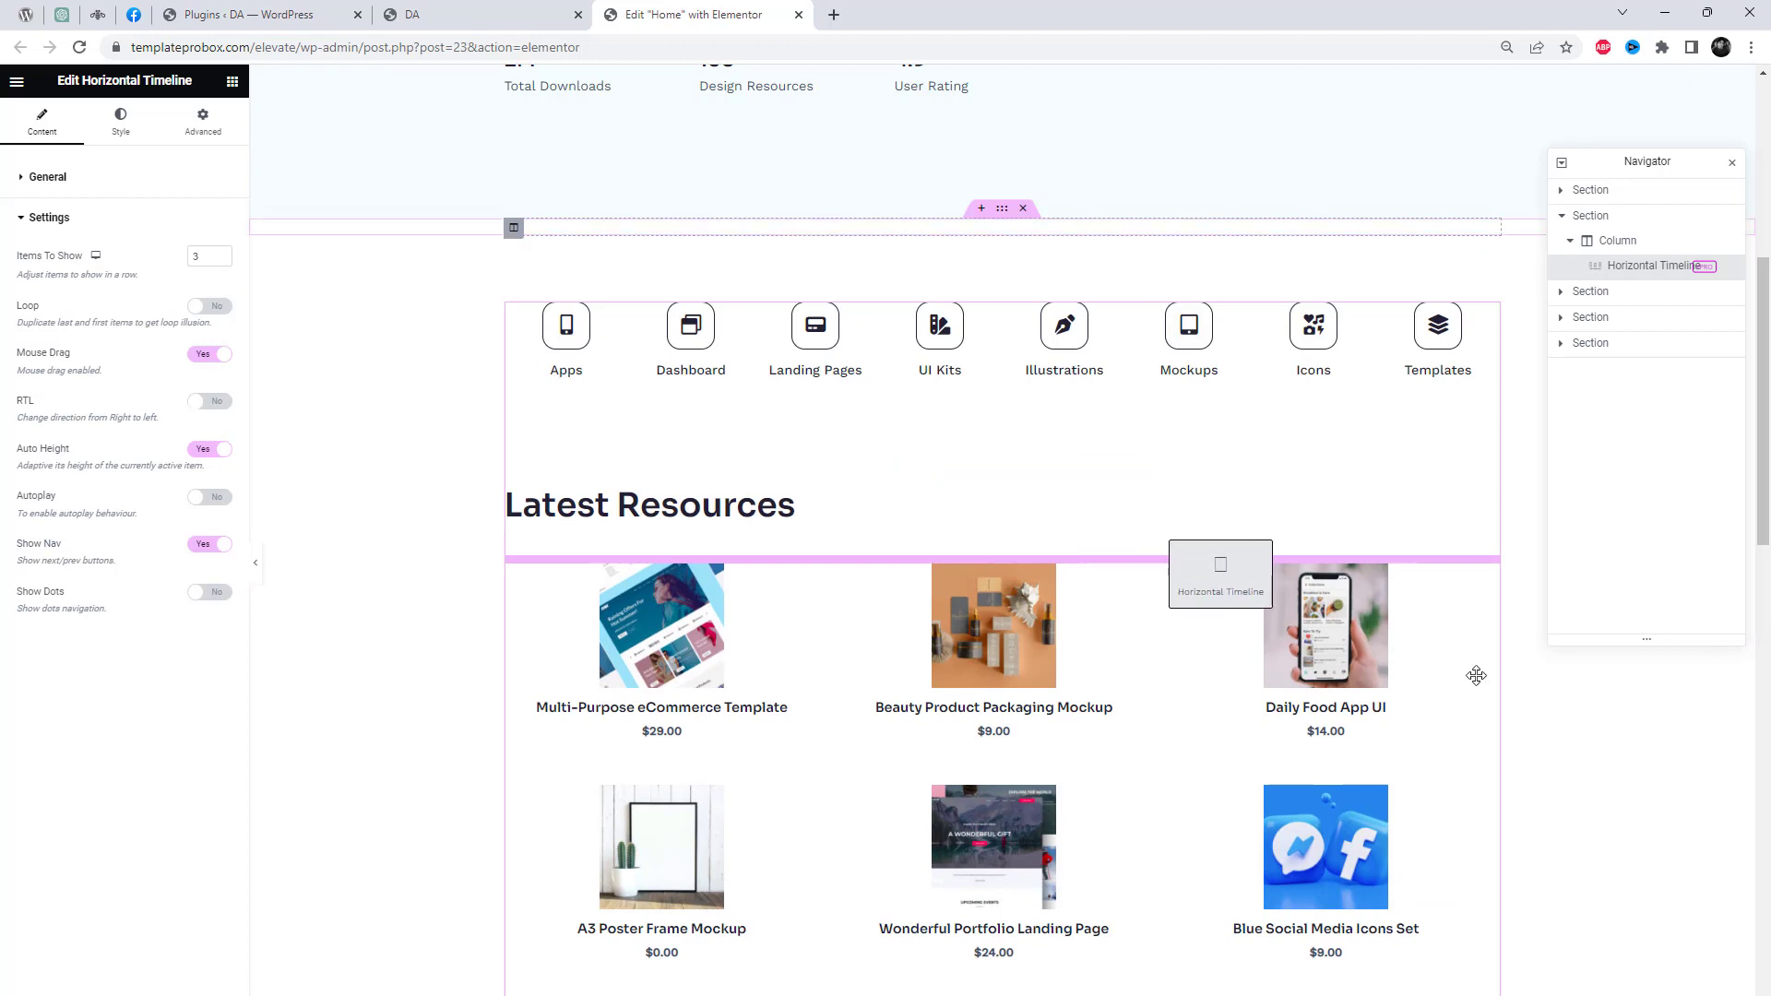
pyautogui.scroll(-3, 1219, 578)
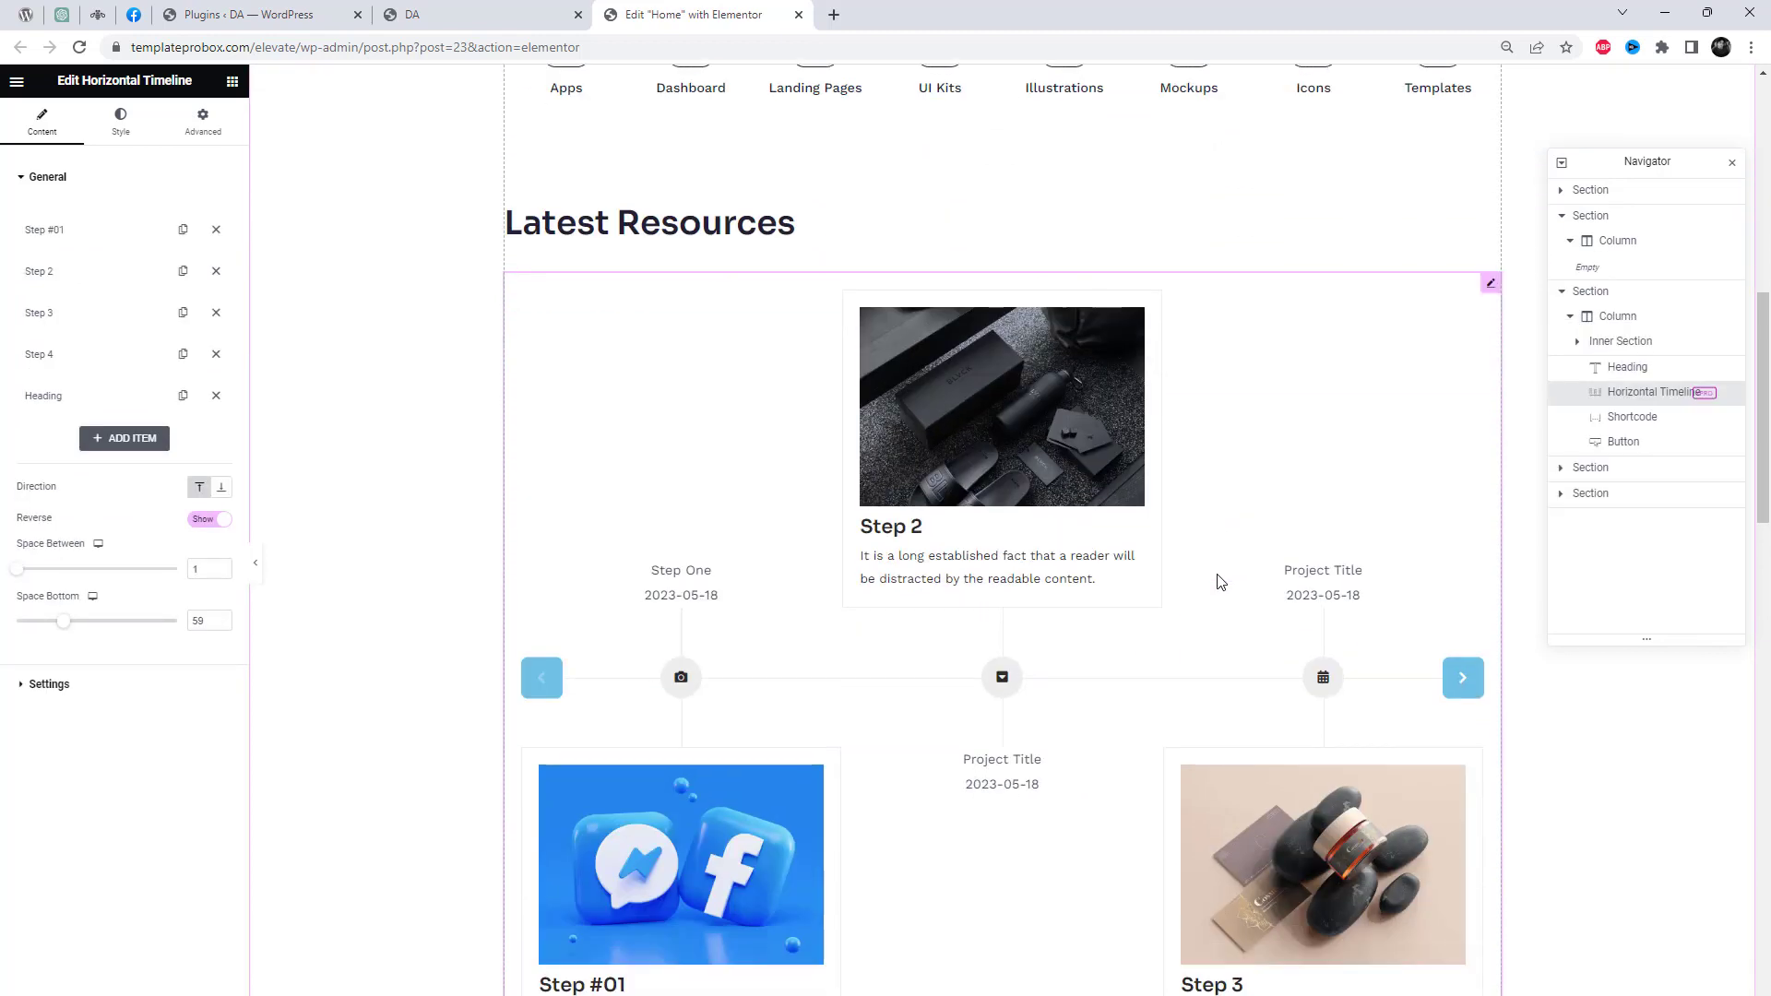
# - Enable Autoplay (3 s) and Show Dots, then go to the live site
pyautogui.click(118, 684)
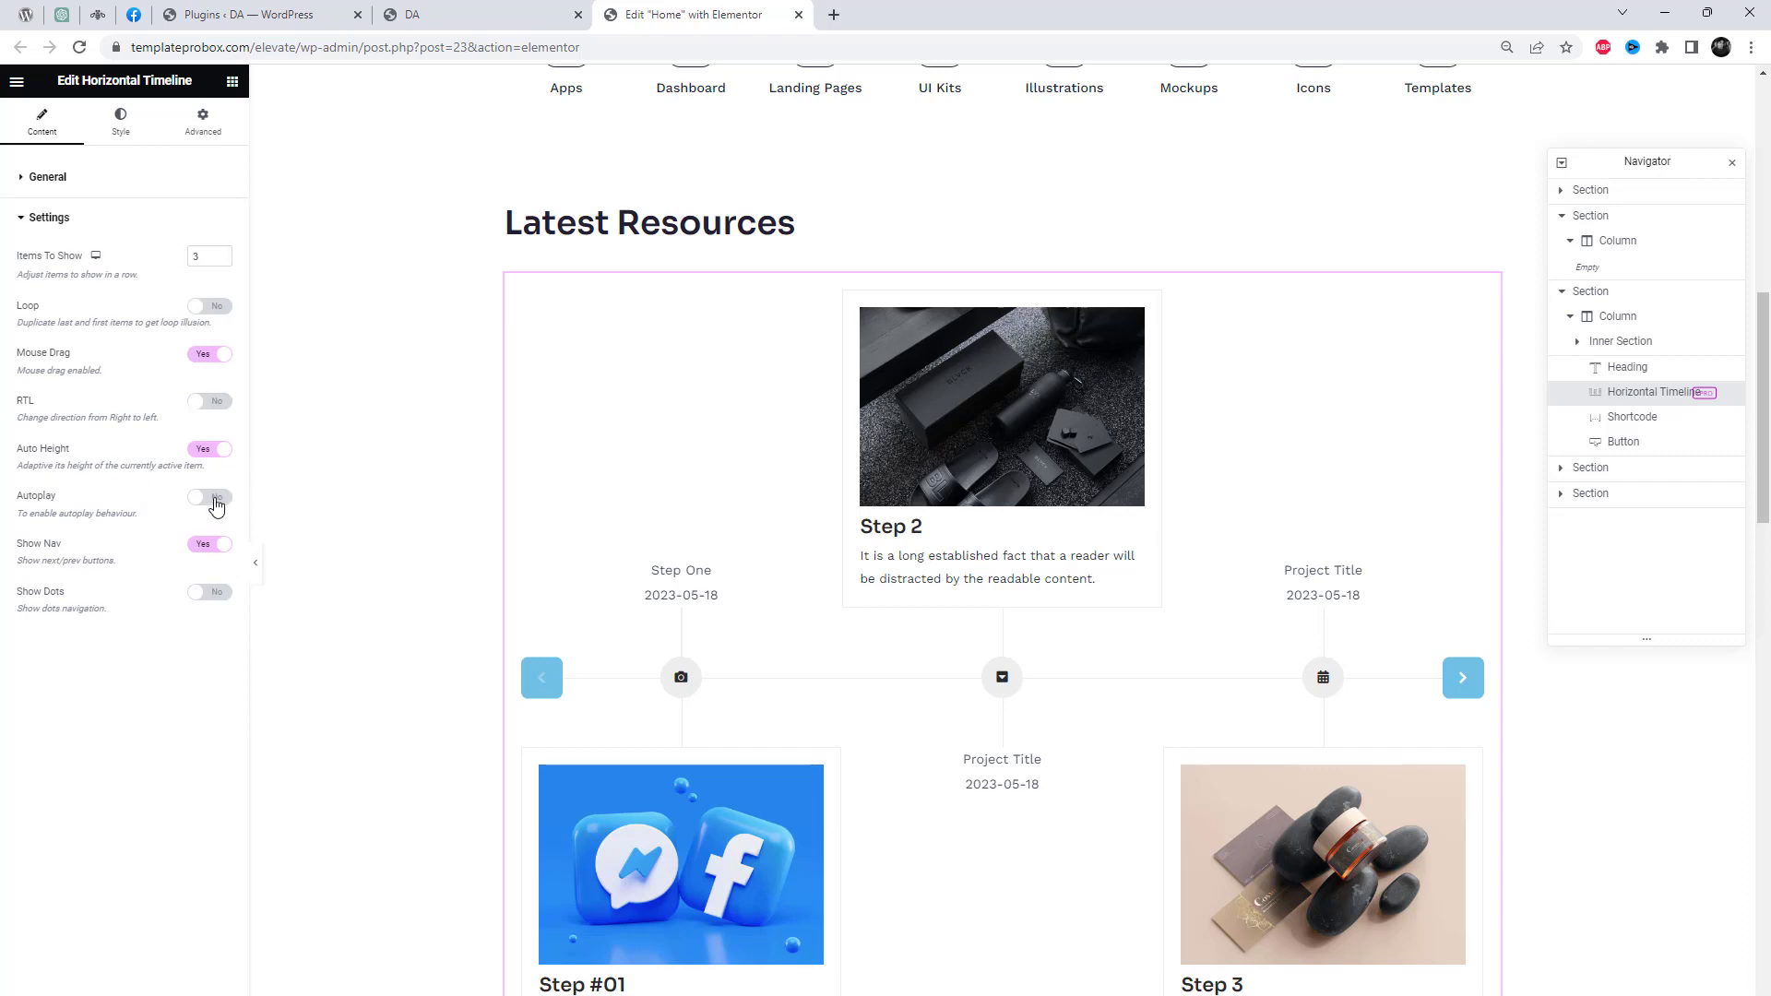
pyautogui.click(213, 498)
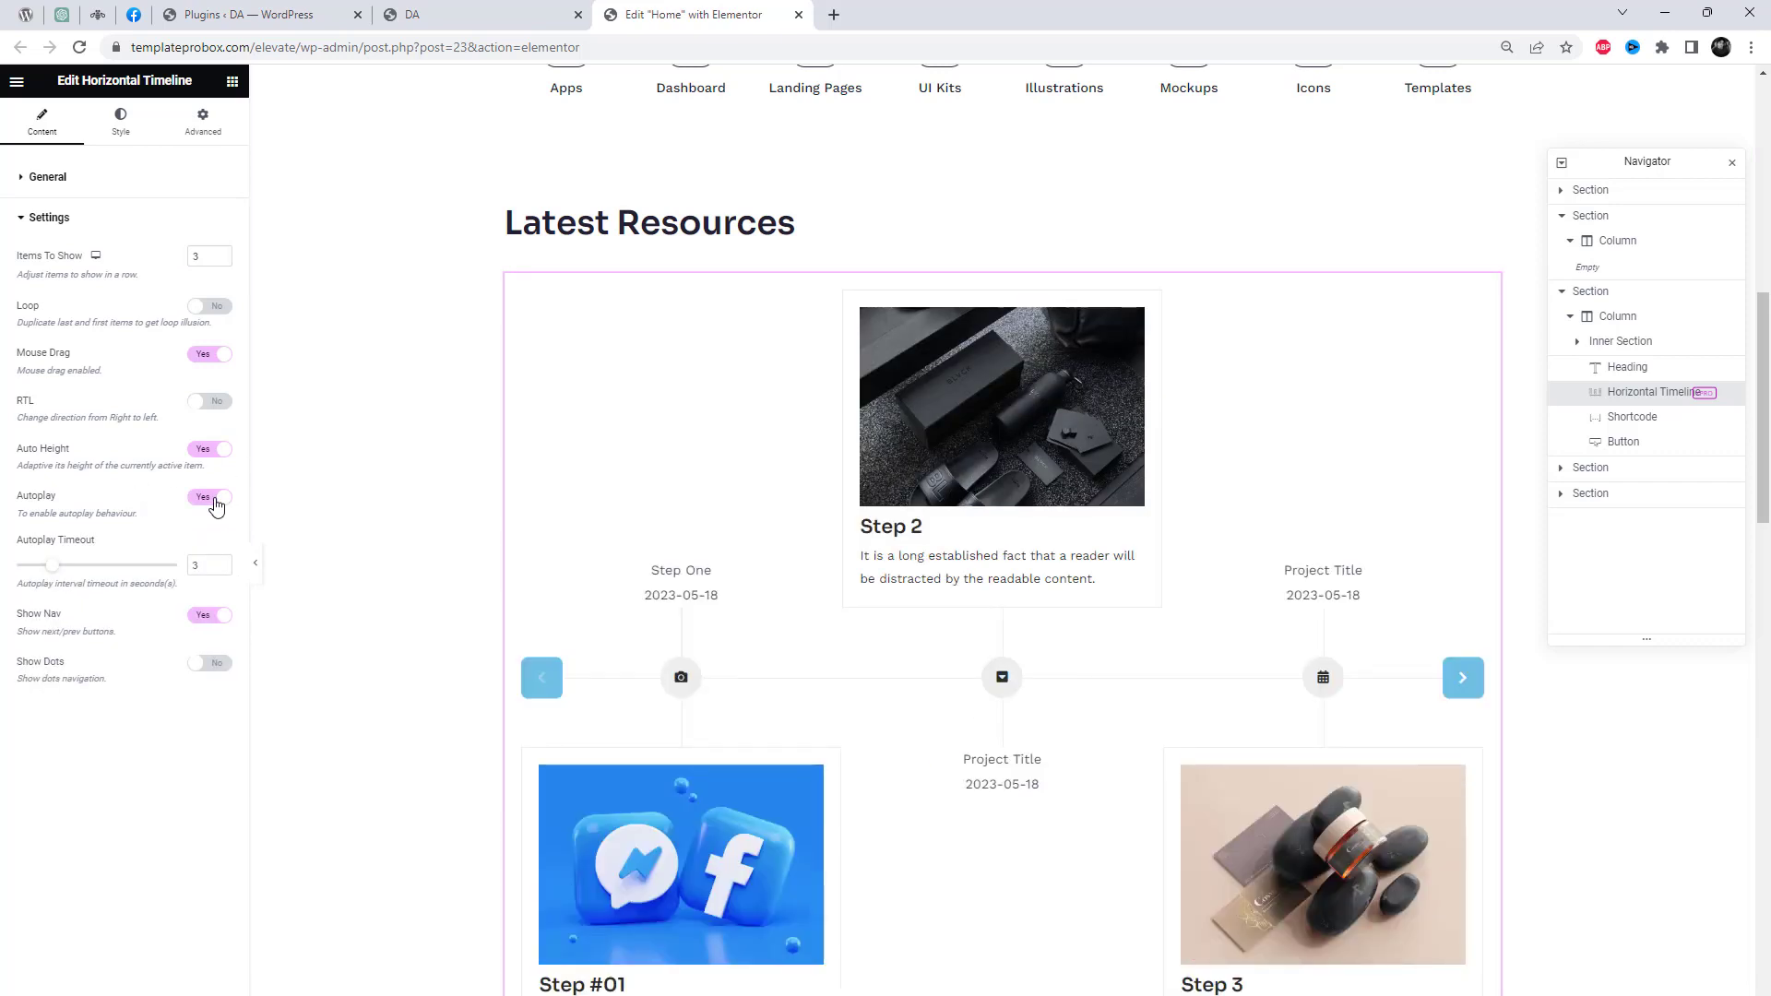
pyautogui.click(218, 667)
pyautogui.hotkey('ctrl', 'shift', 'Tab')
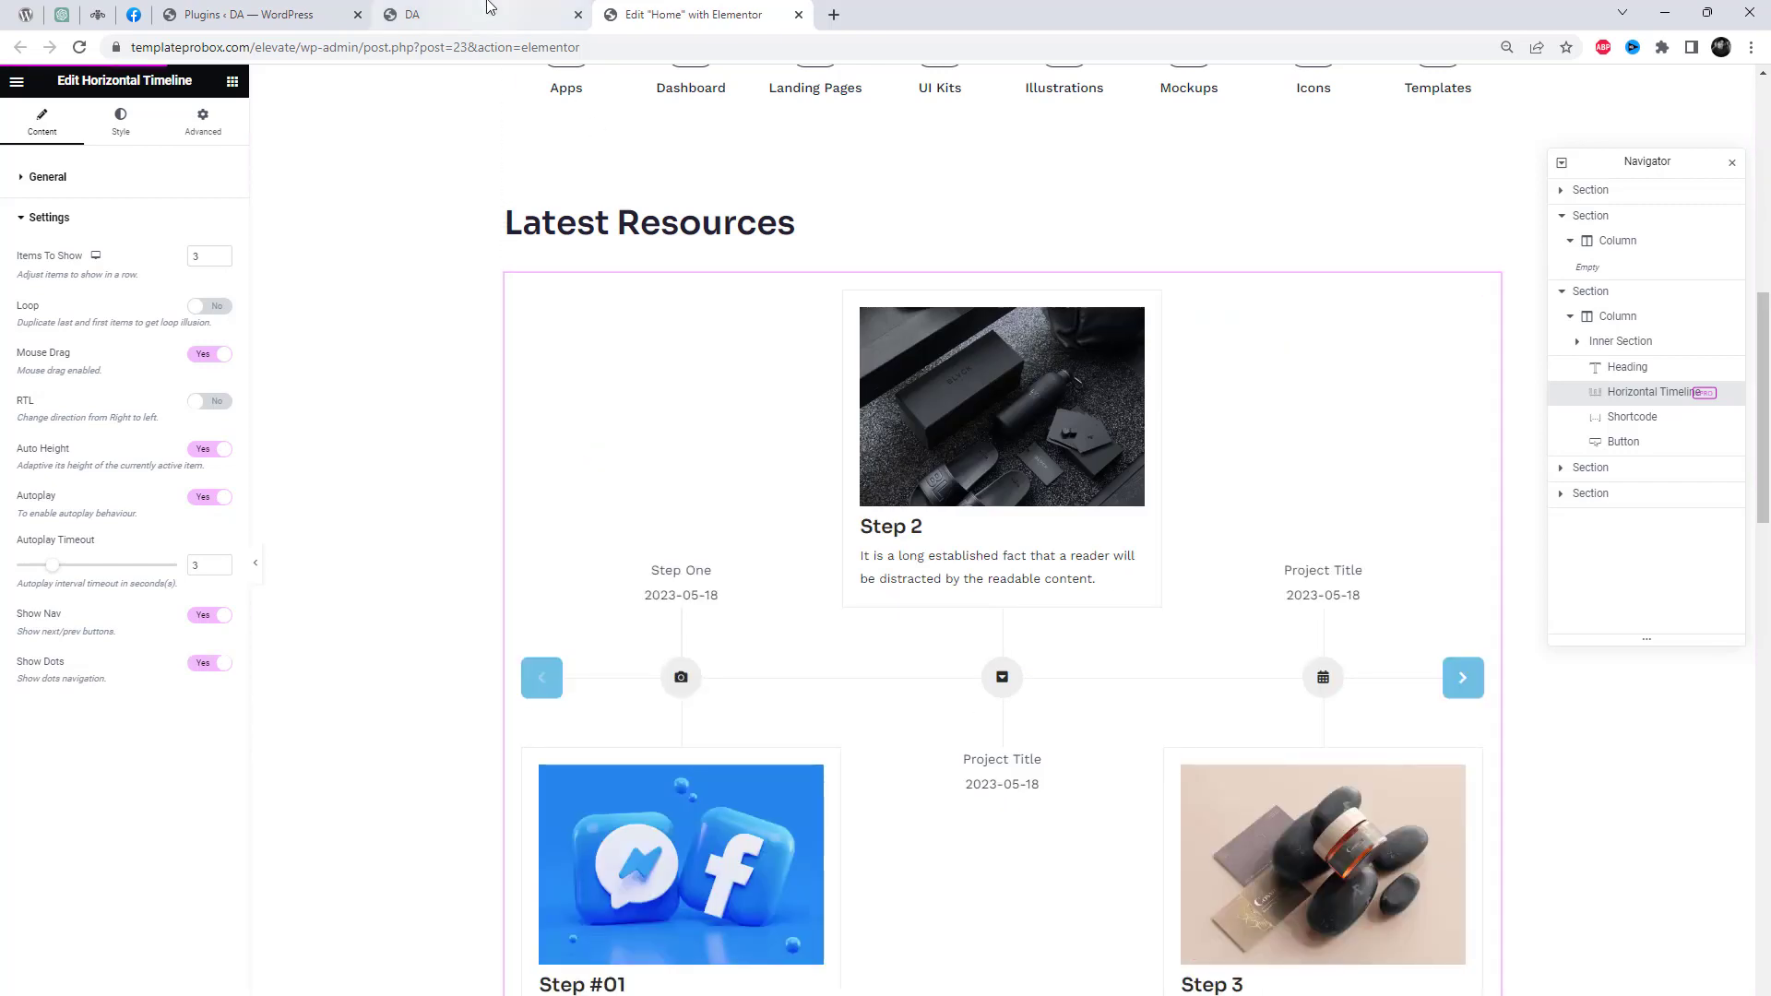
pyautogui.rightClick(868, 214)
# - Reload the live home page, watch the Latest Resources timeline, step it back one slide, then return to Elementor
pyautogui.click(916, 271)
pyautogui.scroll(-5, 1681, 573)
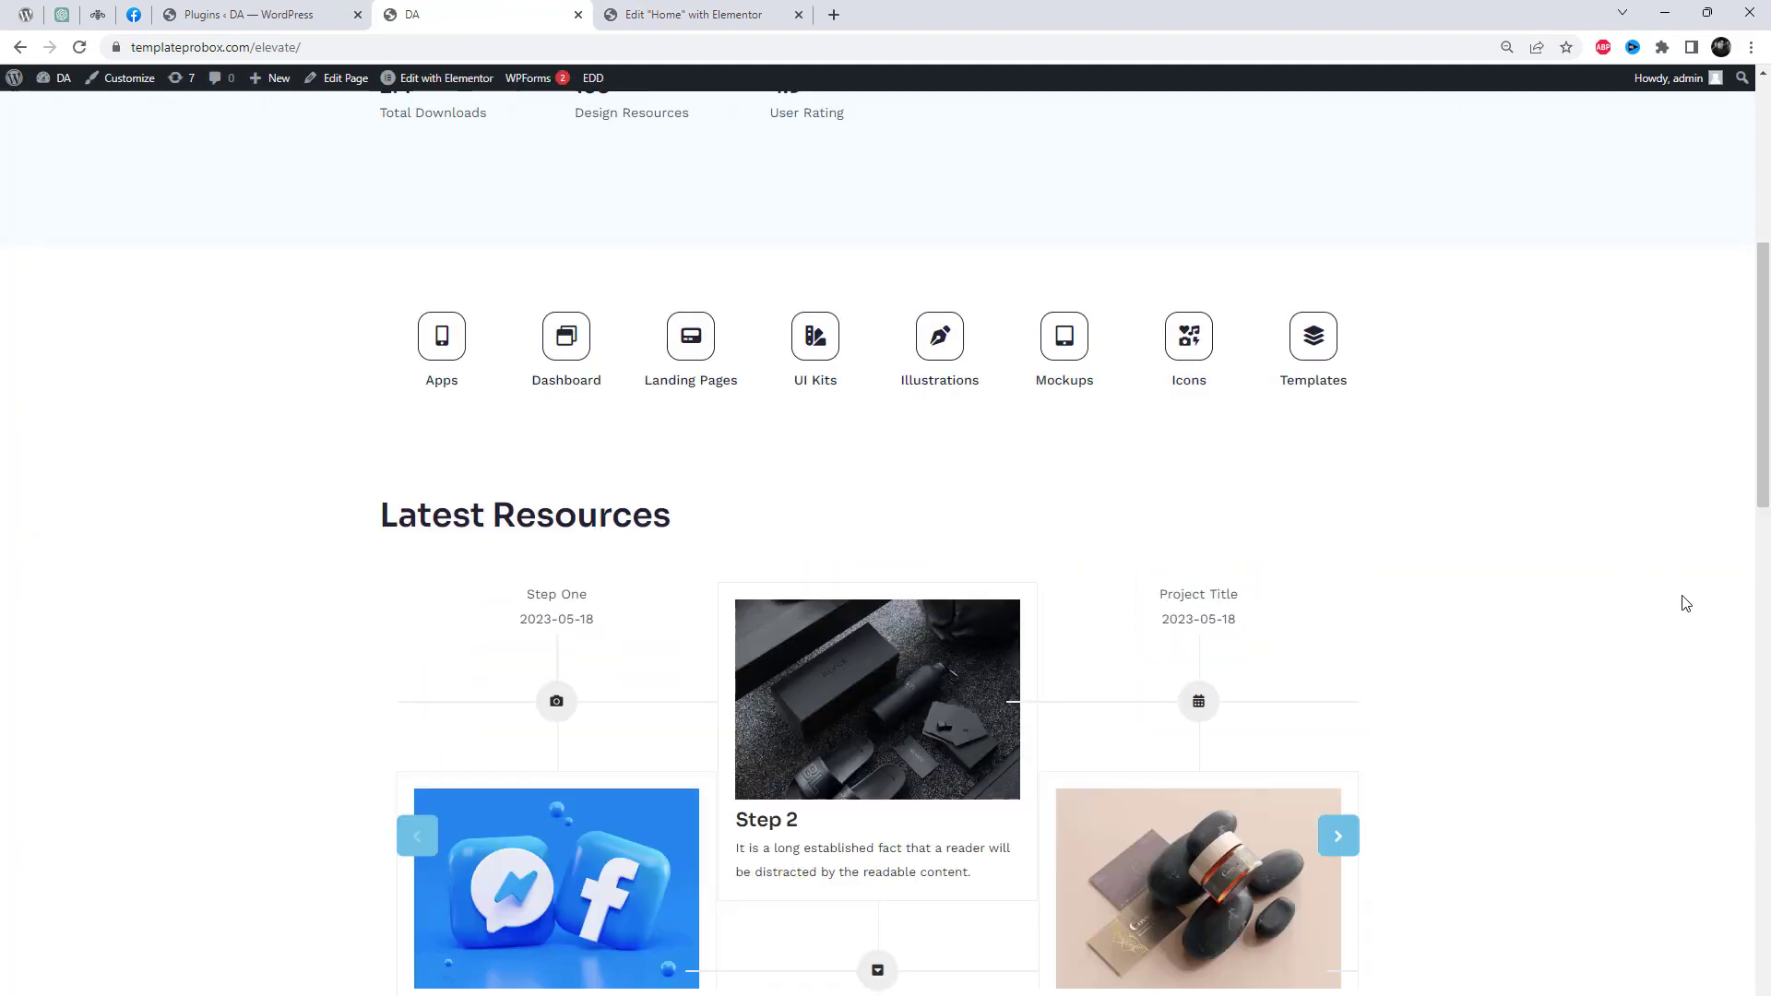
pyautogui.scroll(-4, 1686, 603)
pyautogui.scroll(-1, 1767, 635)
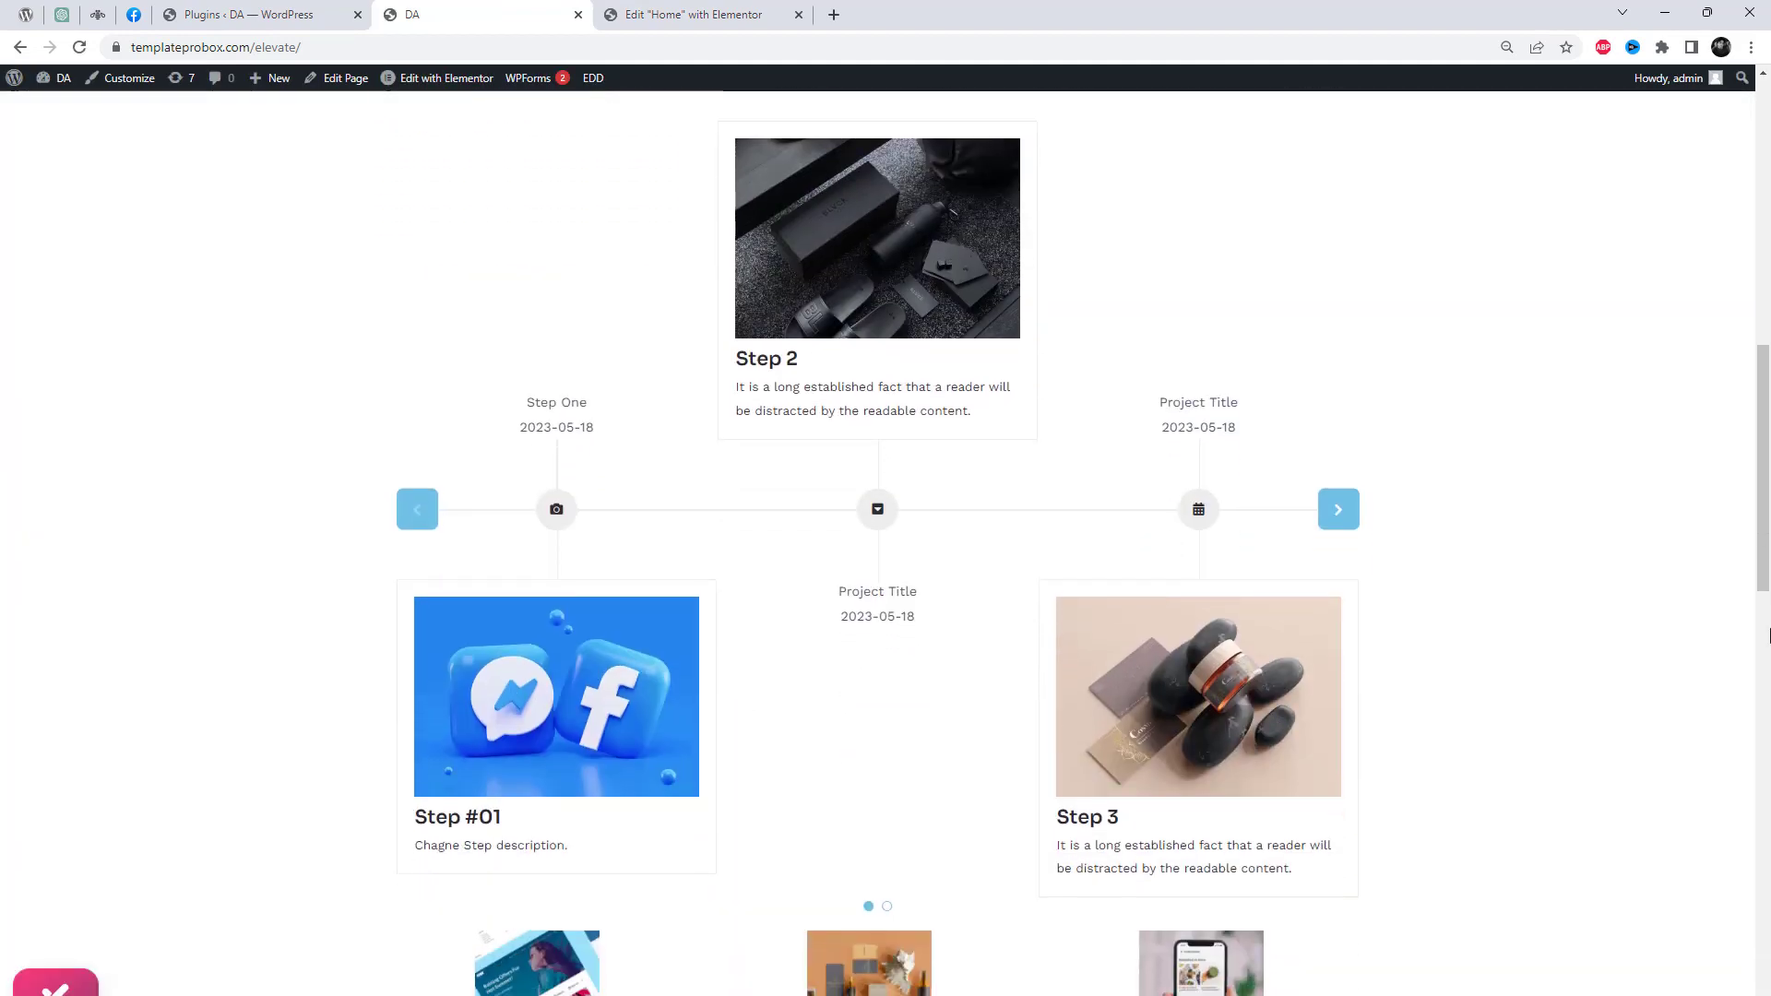
pyautogui.scroll(2, 1767, 635)
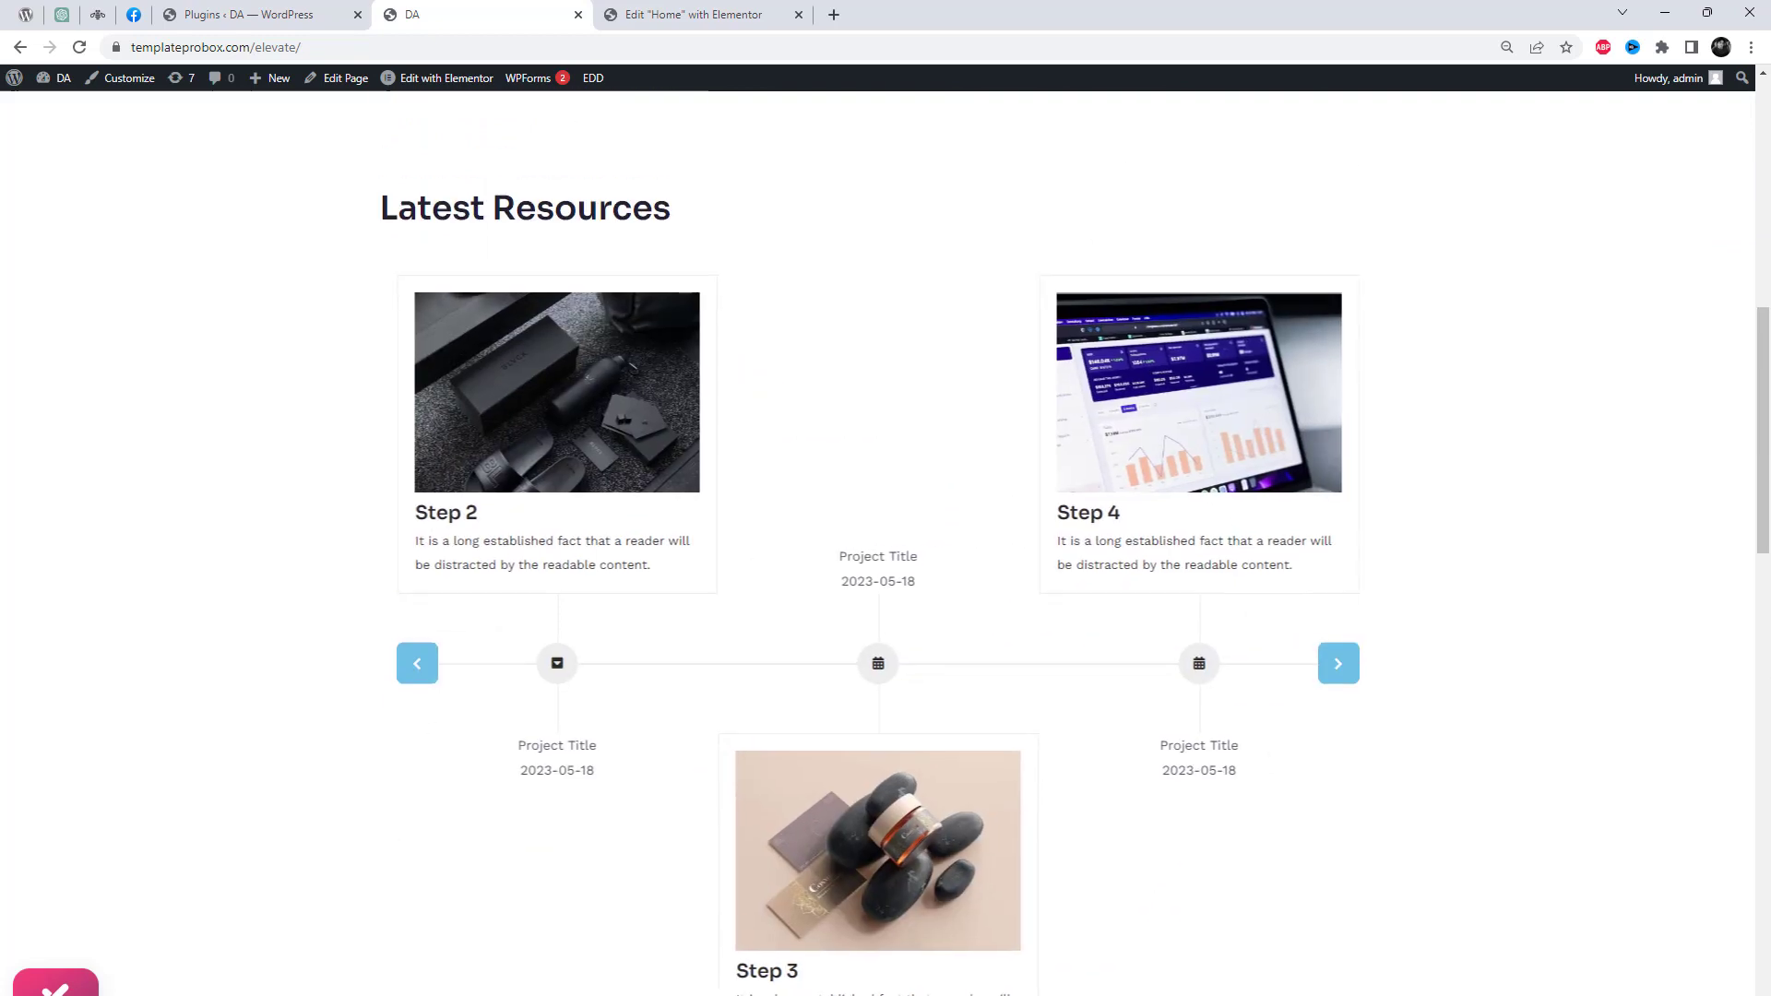
pyautogui.scroll(-1, 1763, 645)
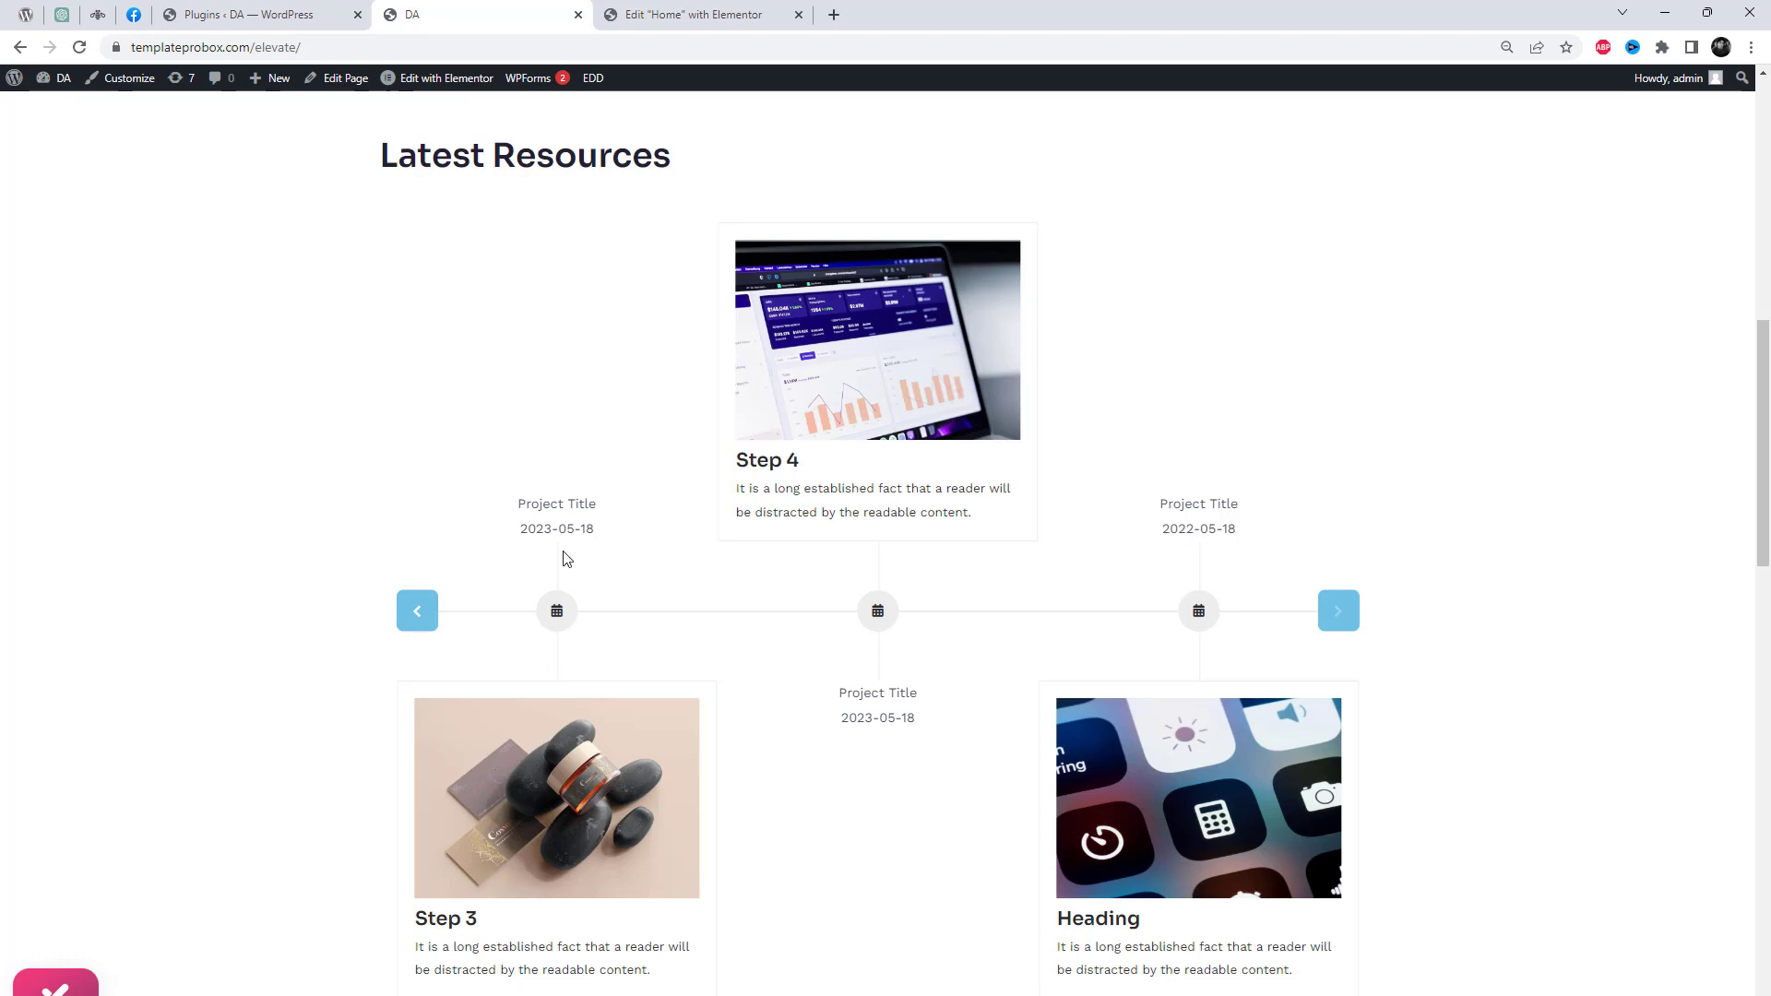
pyautogui.click(414, 615)
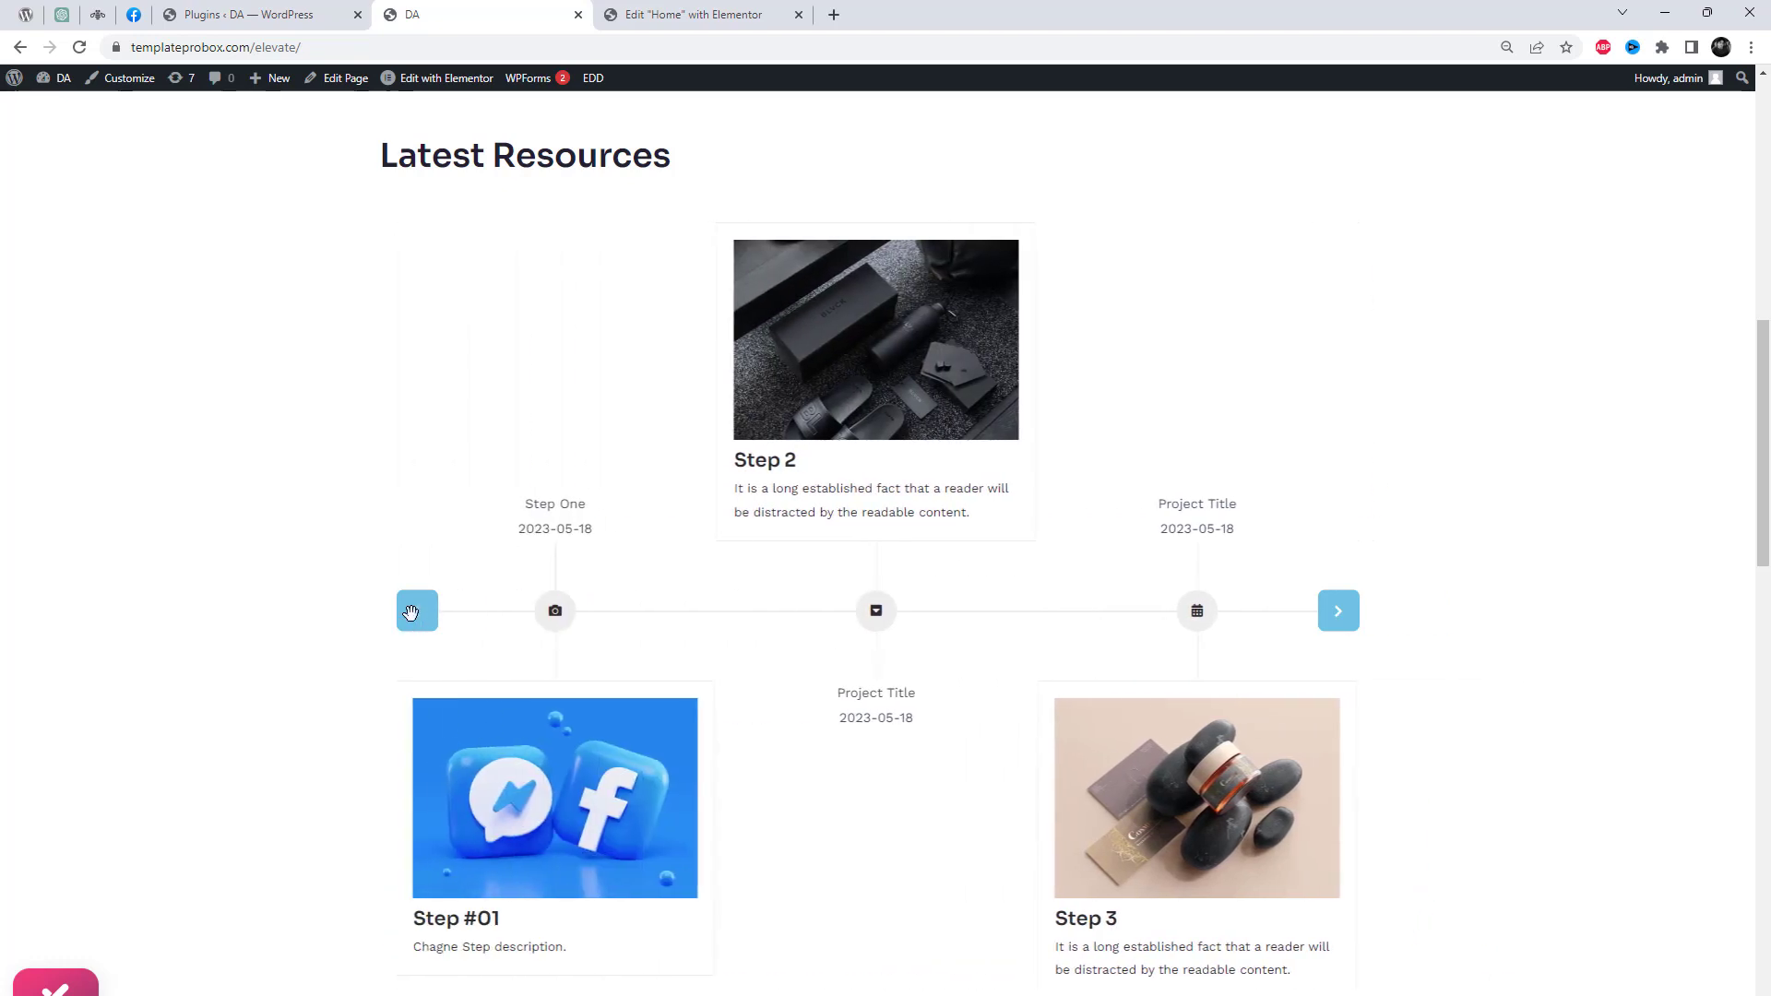
pyautogui.click(721, 18)
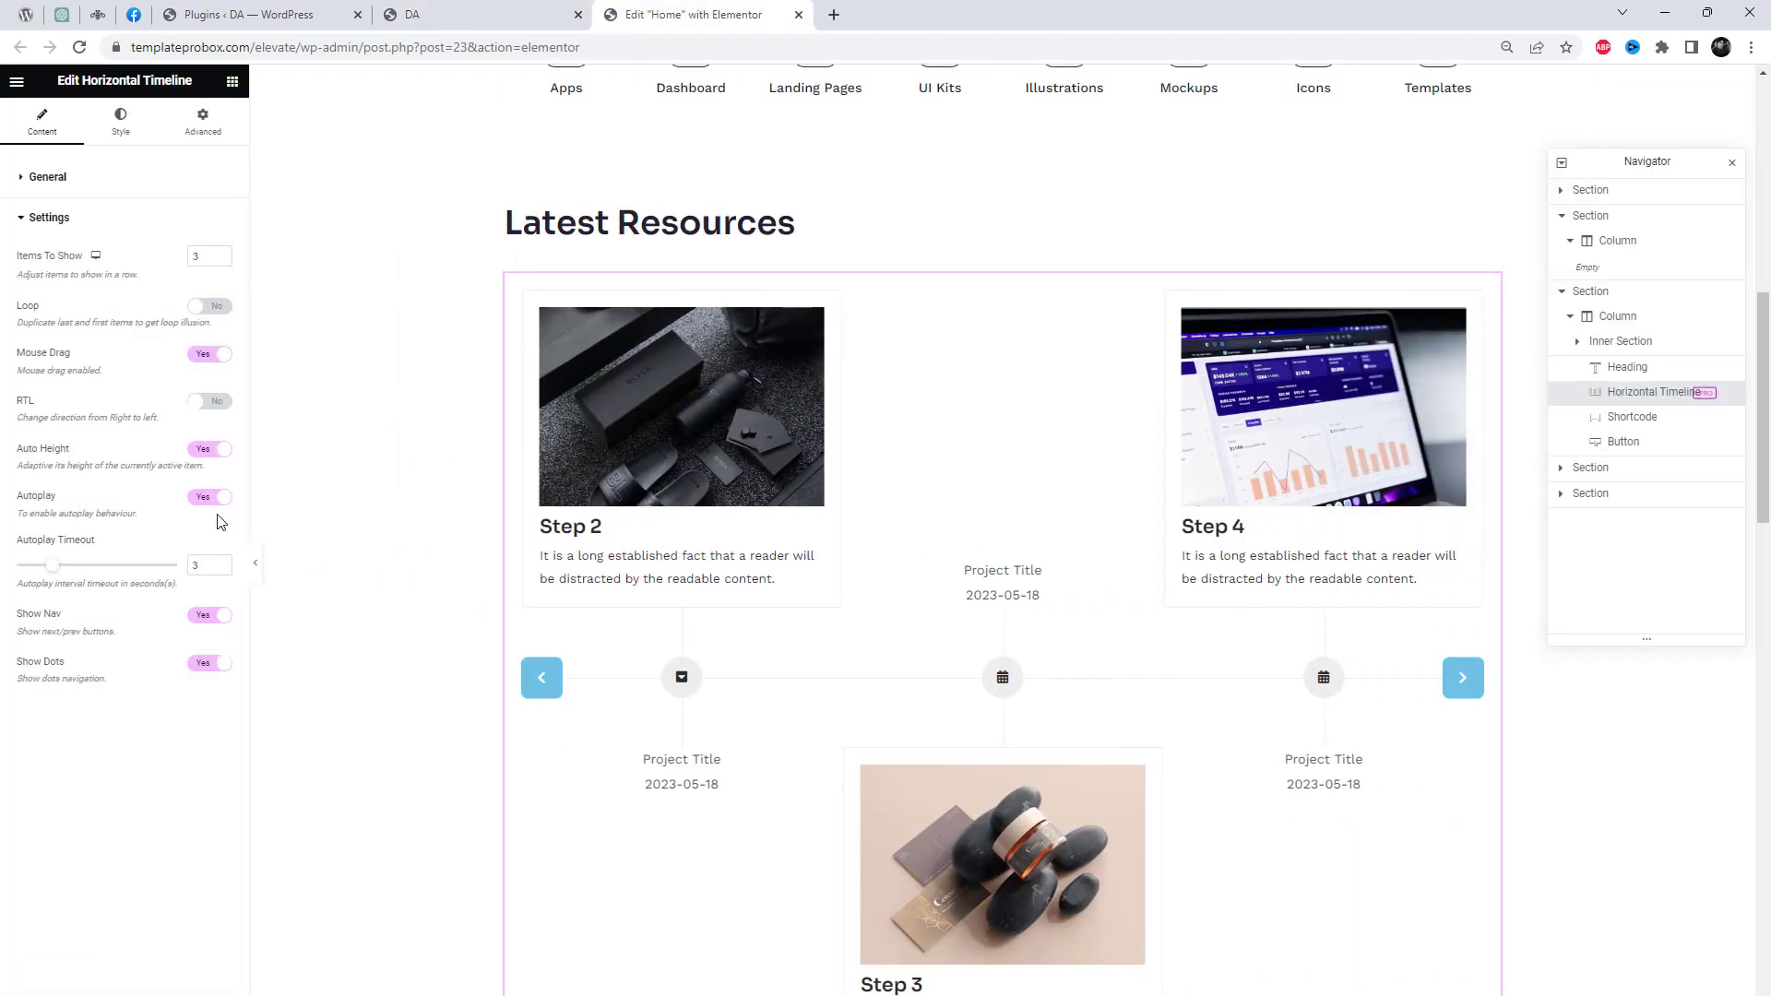
# - Turn autoplay off, enable nav arrows and loop, hide dots, and set Items To Show to 4
pyautogui.click(199, 499)
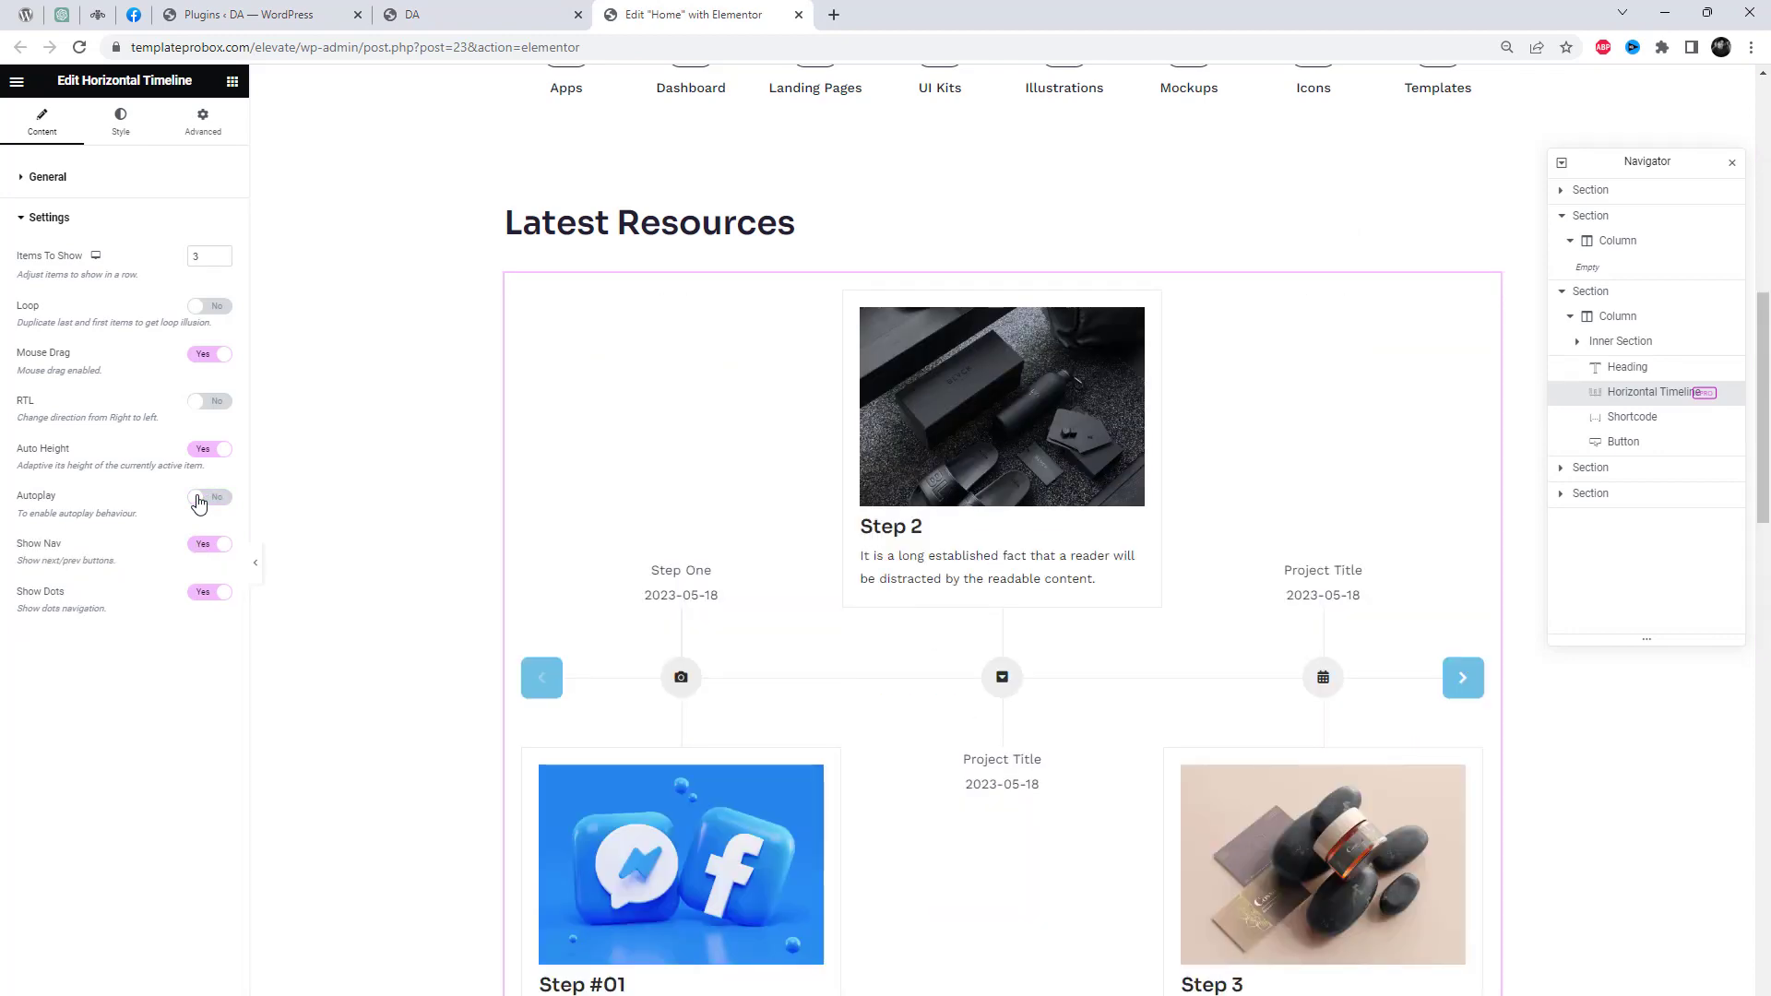
pyautogui.click(199, 547)
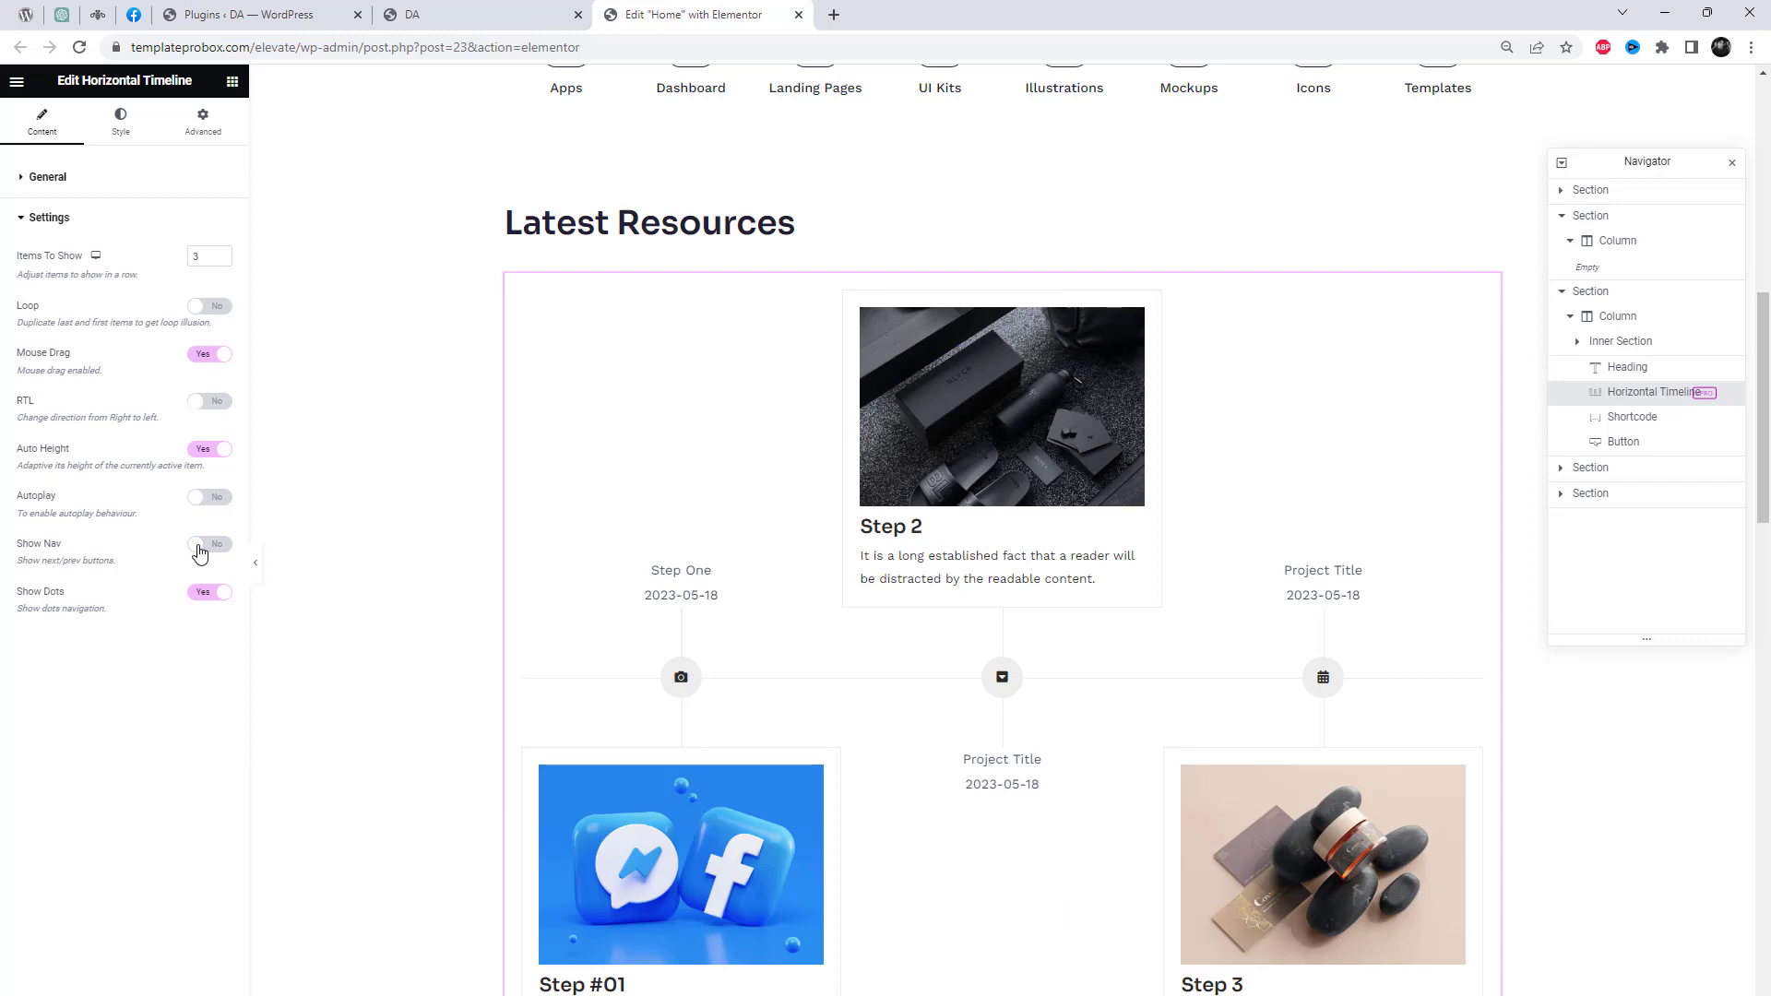
pyautogui.click(200, 548)
pyautogui.click(208, 594)
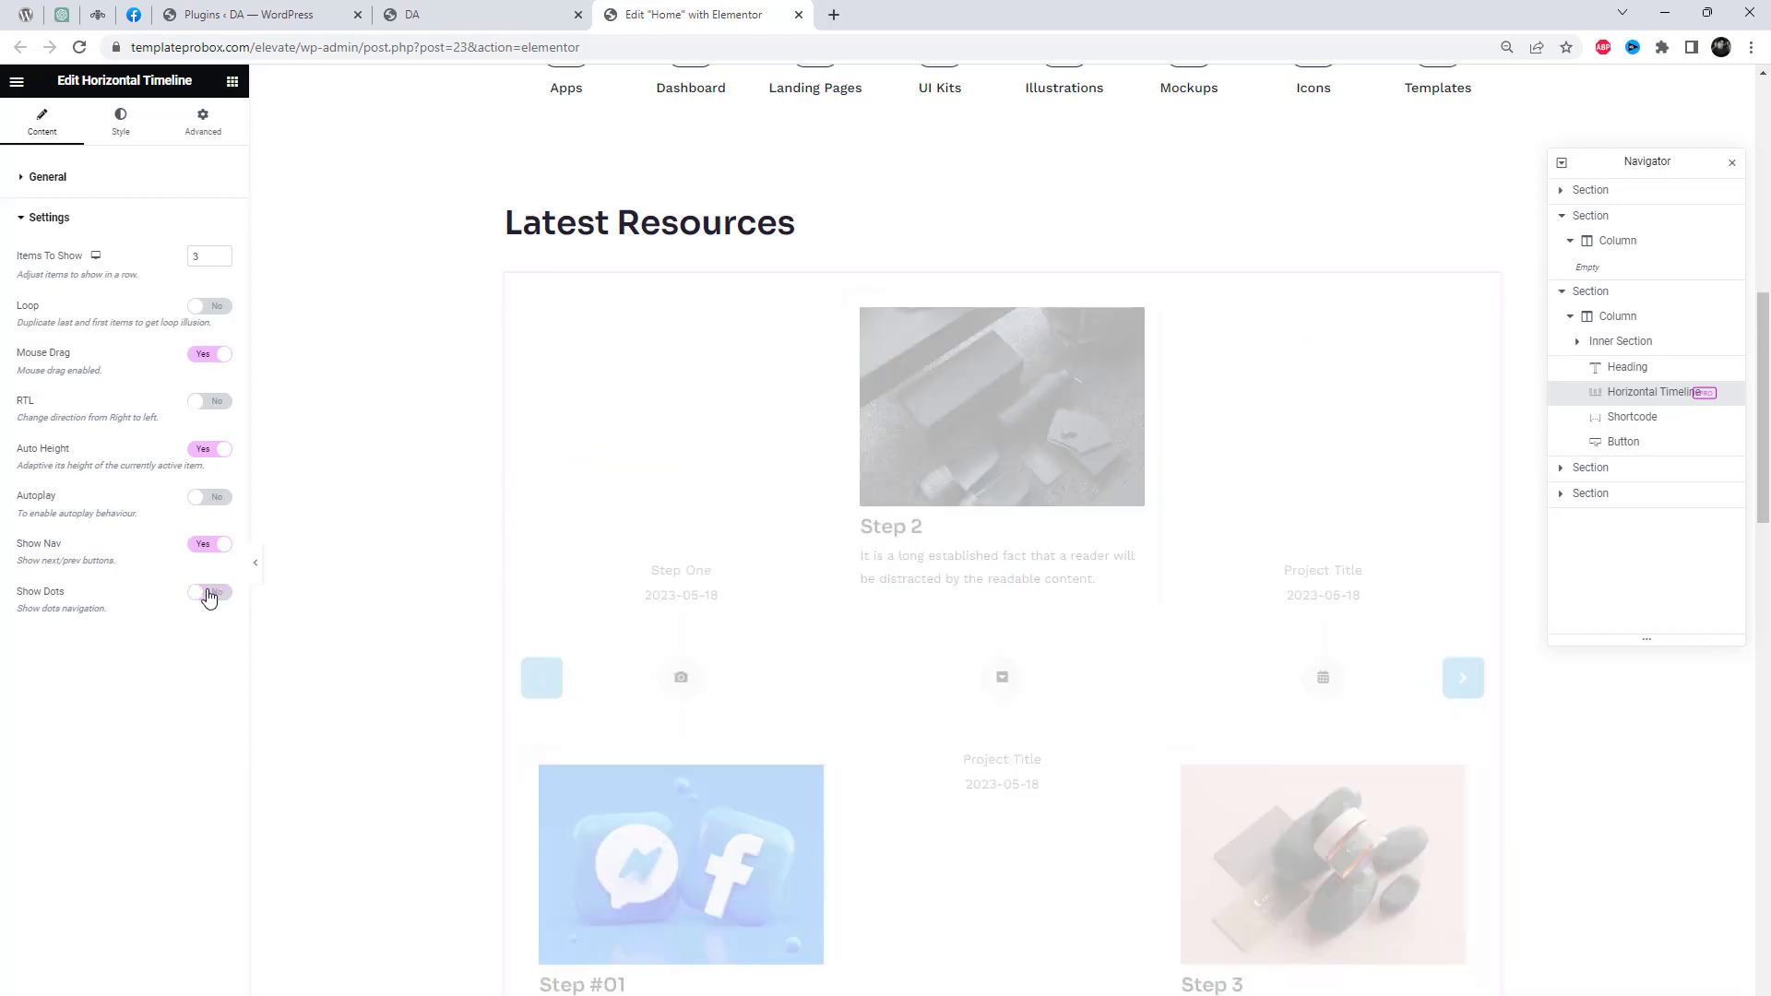
pyautogui.click(223, 311)
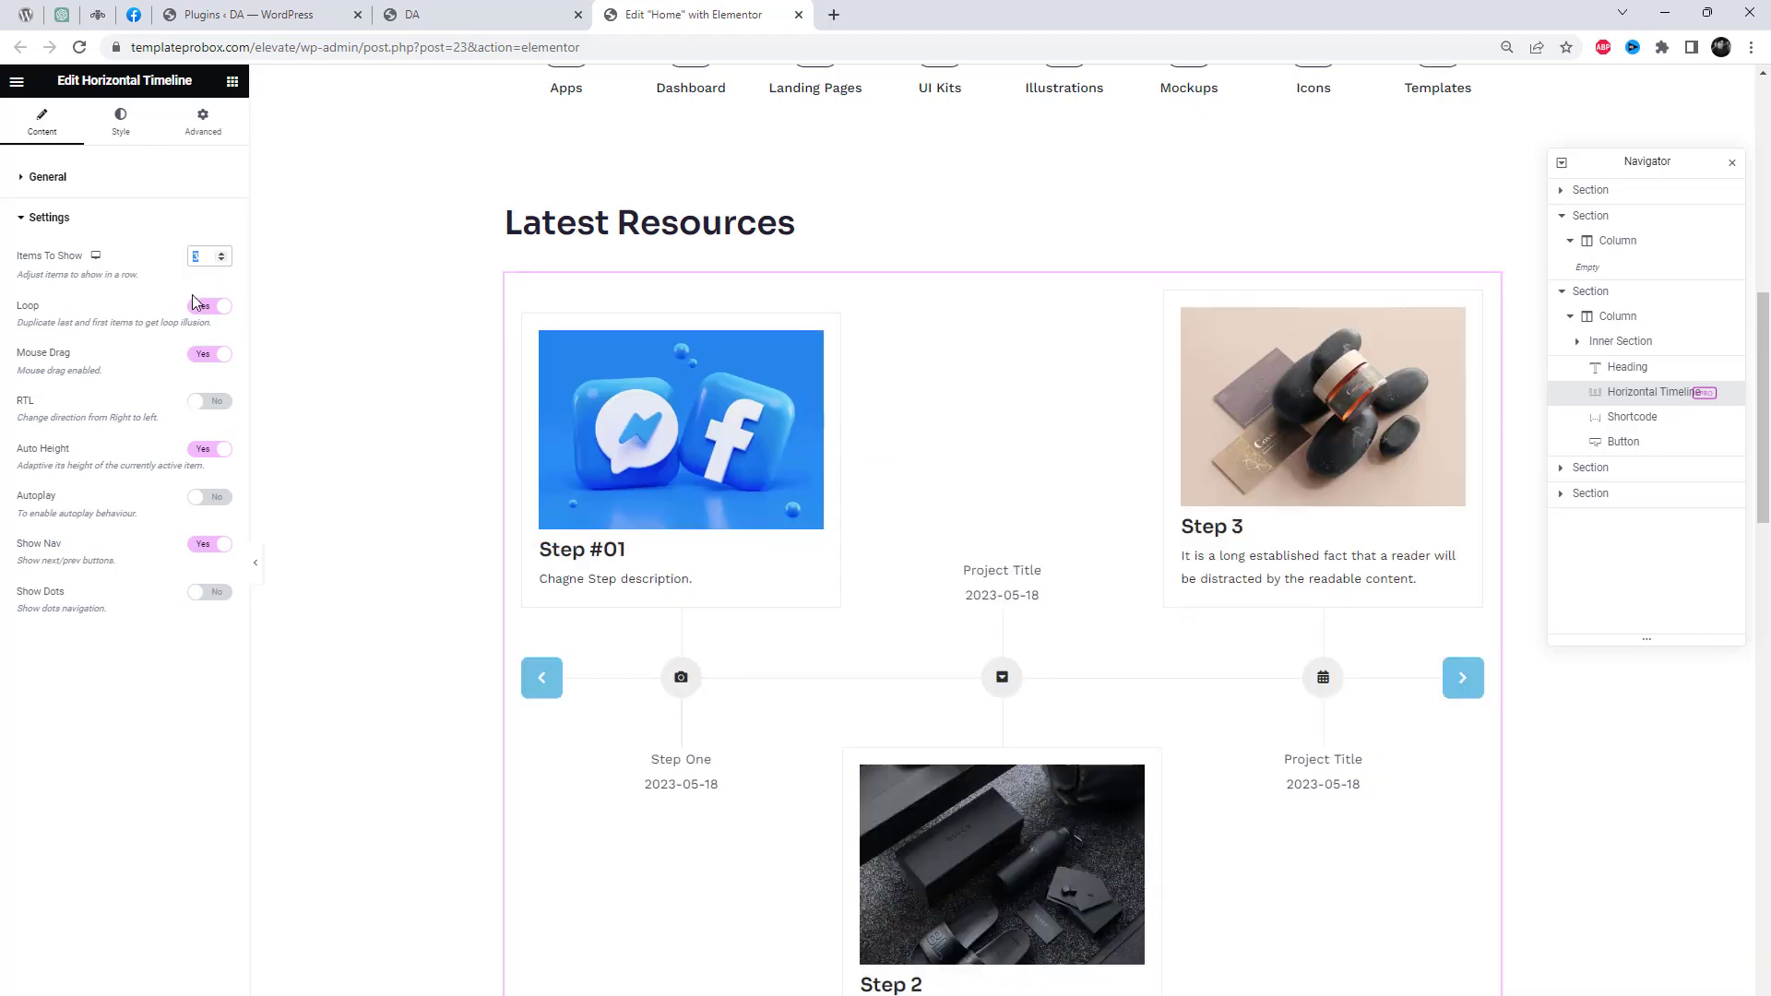
pyautogui.write('4')
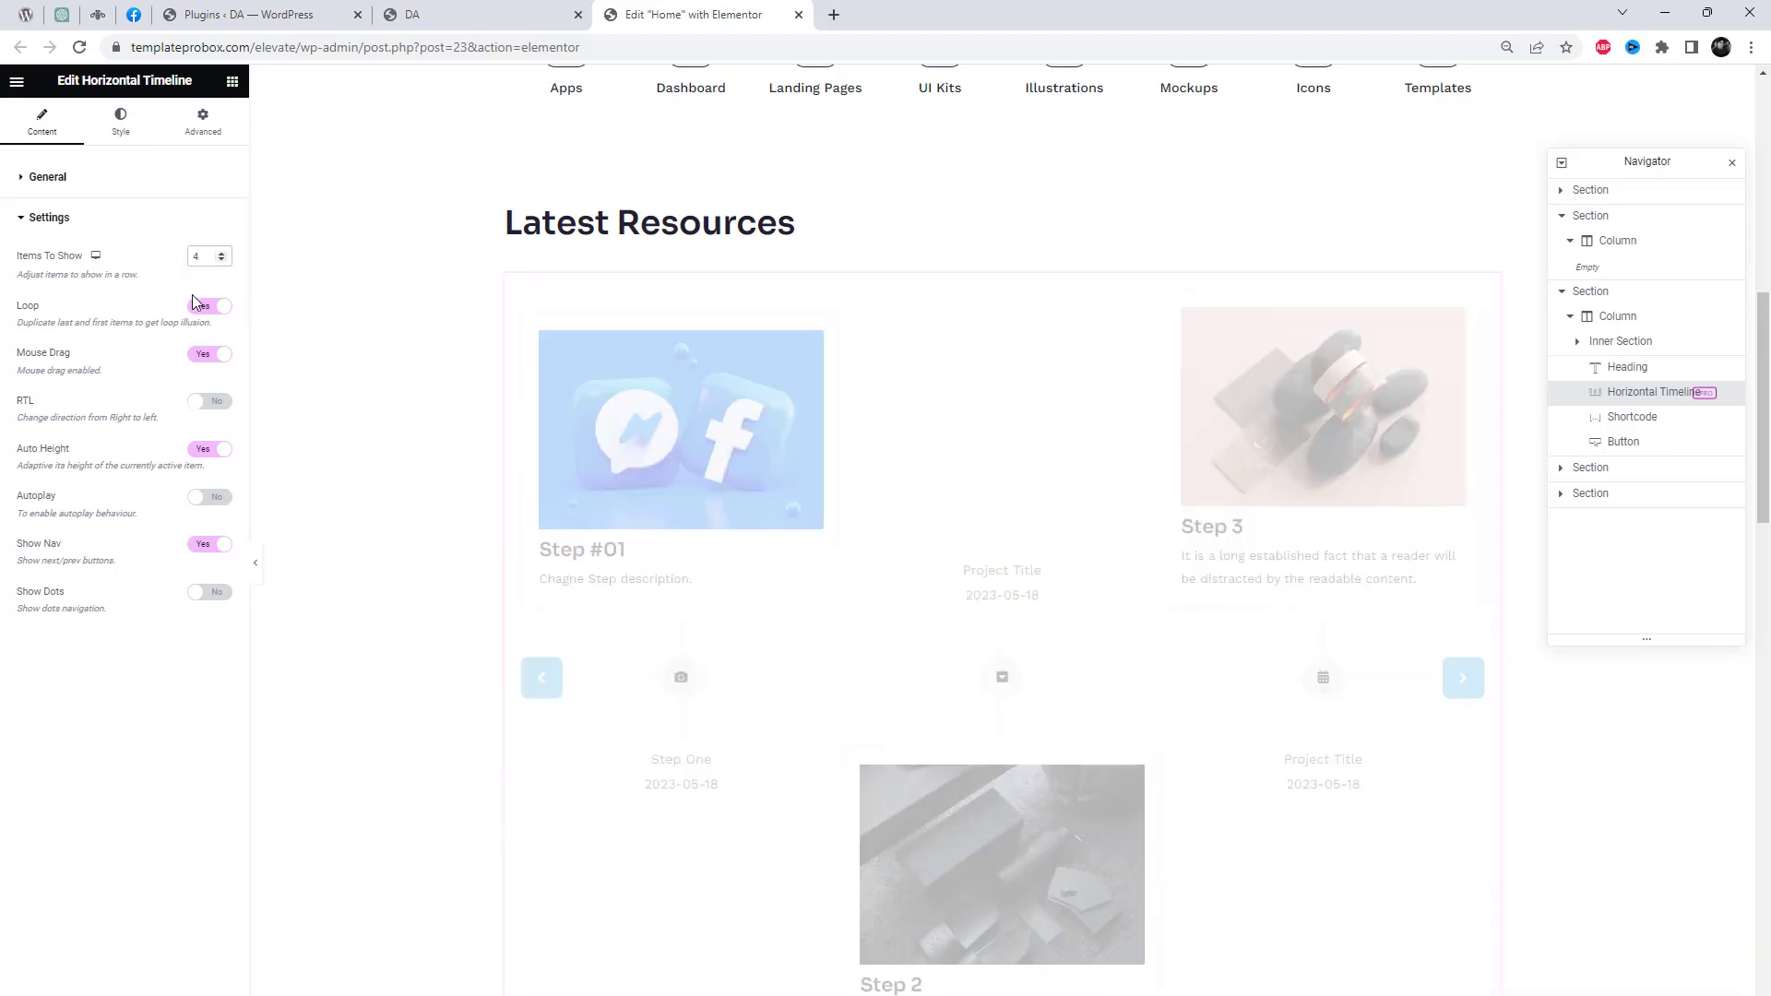
pyautogui.scroll(-3, 1493, 687)
pyautogui.scroll(2, 1493, 687)
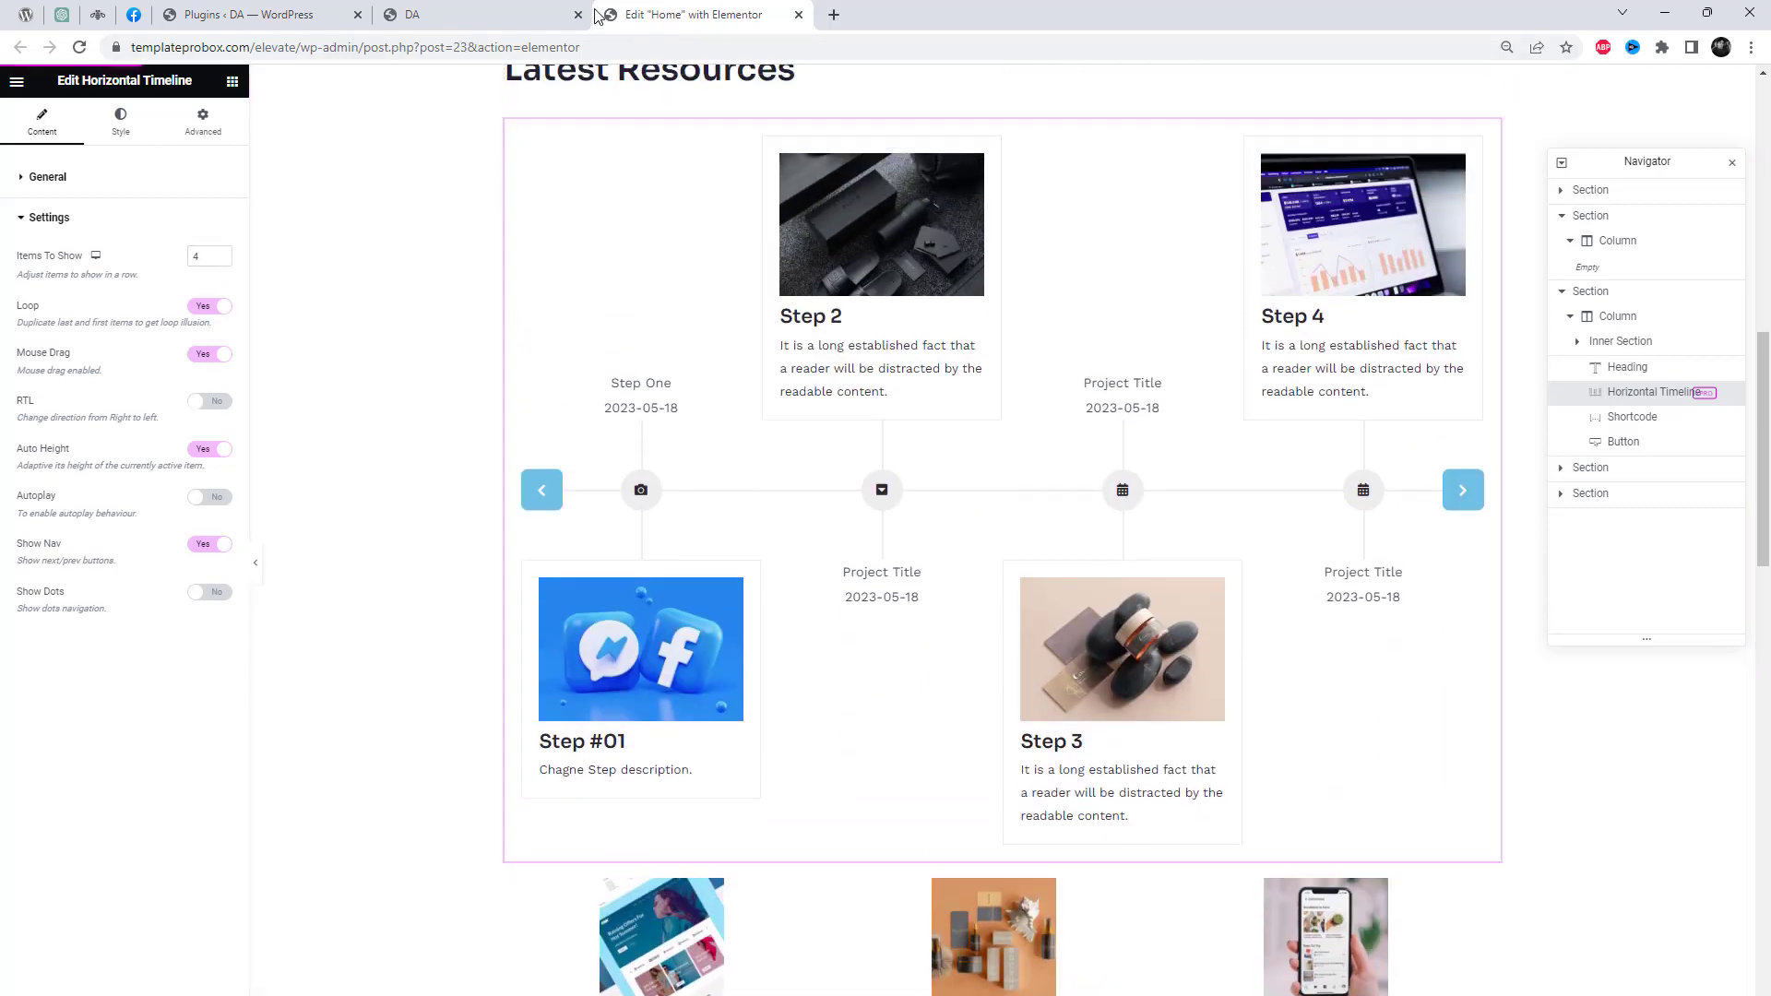
# - Reload the live home page and advance the four-item timeline seven times with its next arrow
pyautogui.click(531, 11)
pyautogui.rightClick(1370, 274)
pyautogui.click(1427, 337)
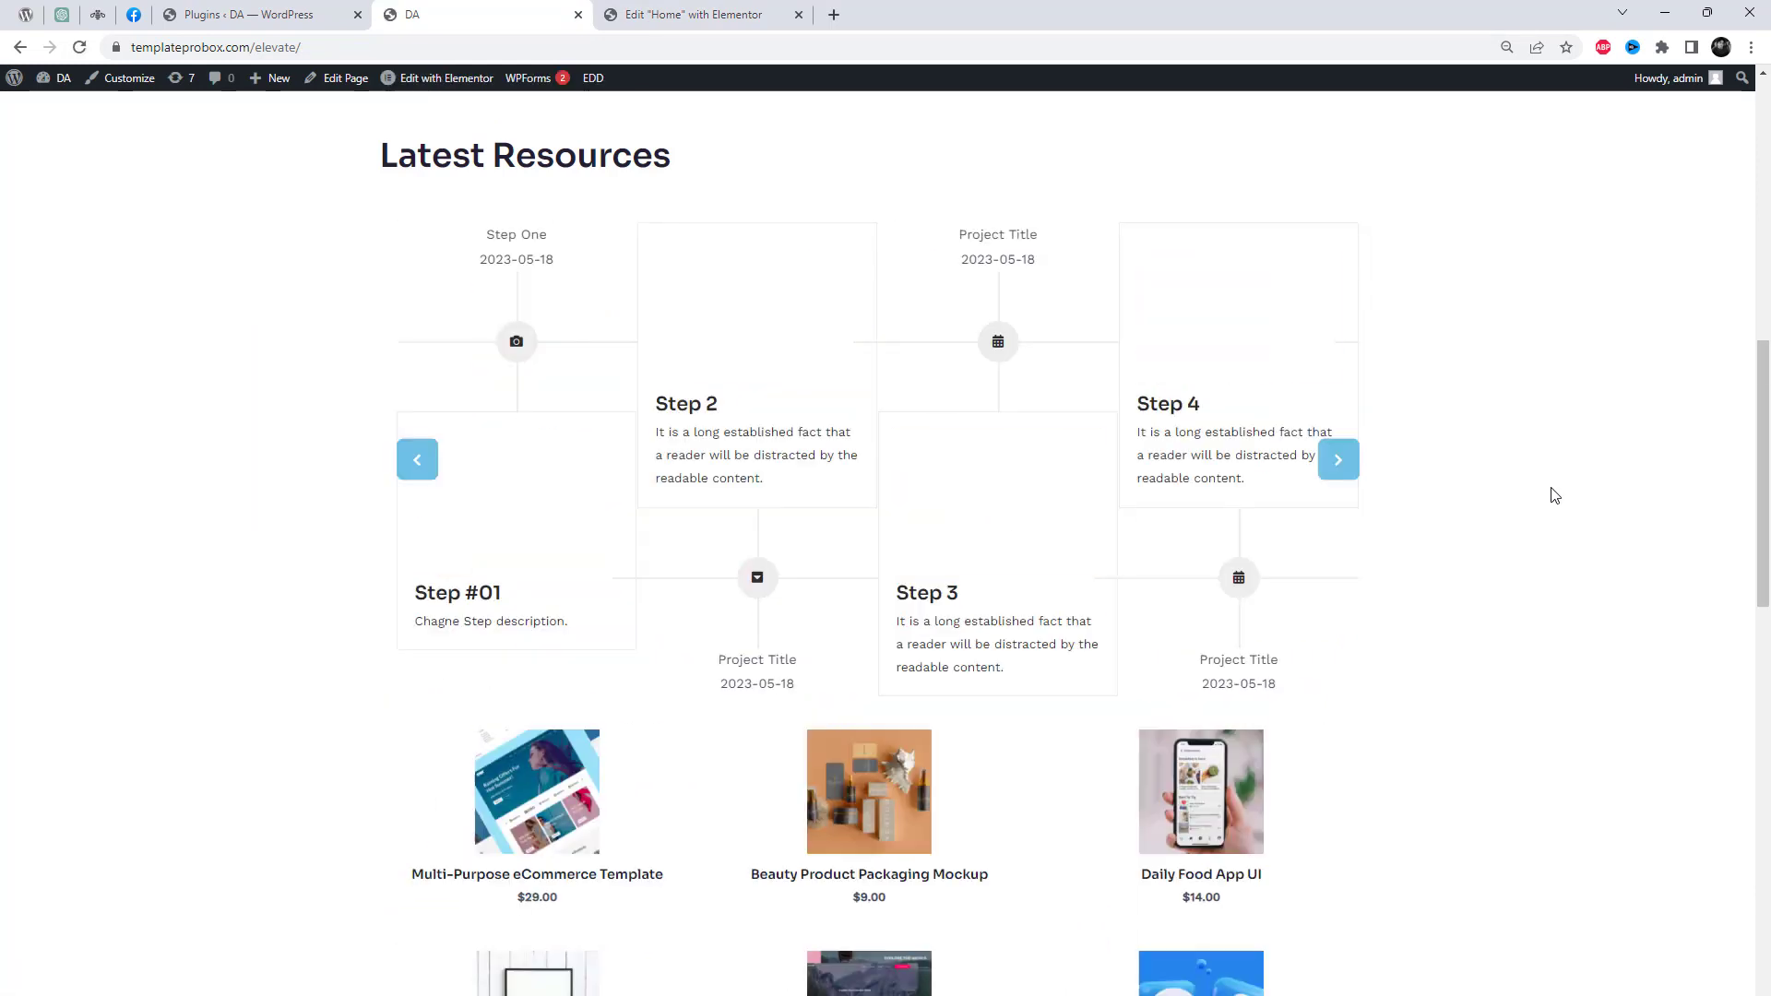
pyautogui.scroll(-2, 1557, 495)
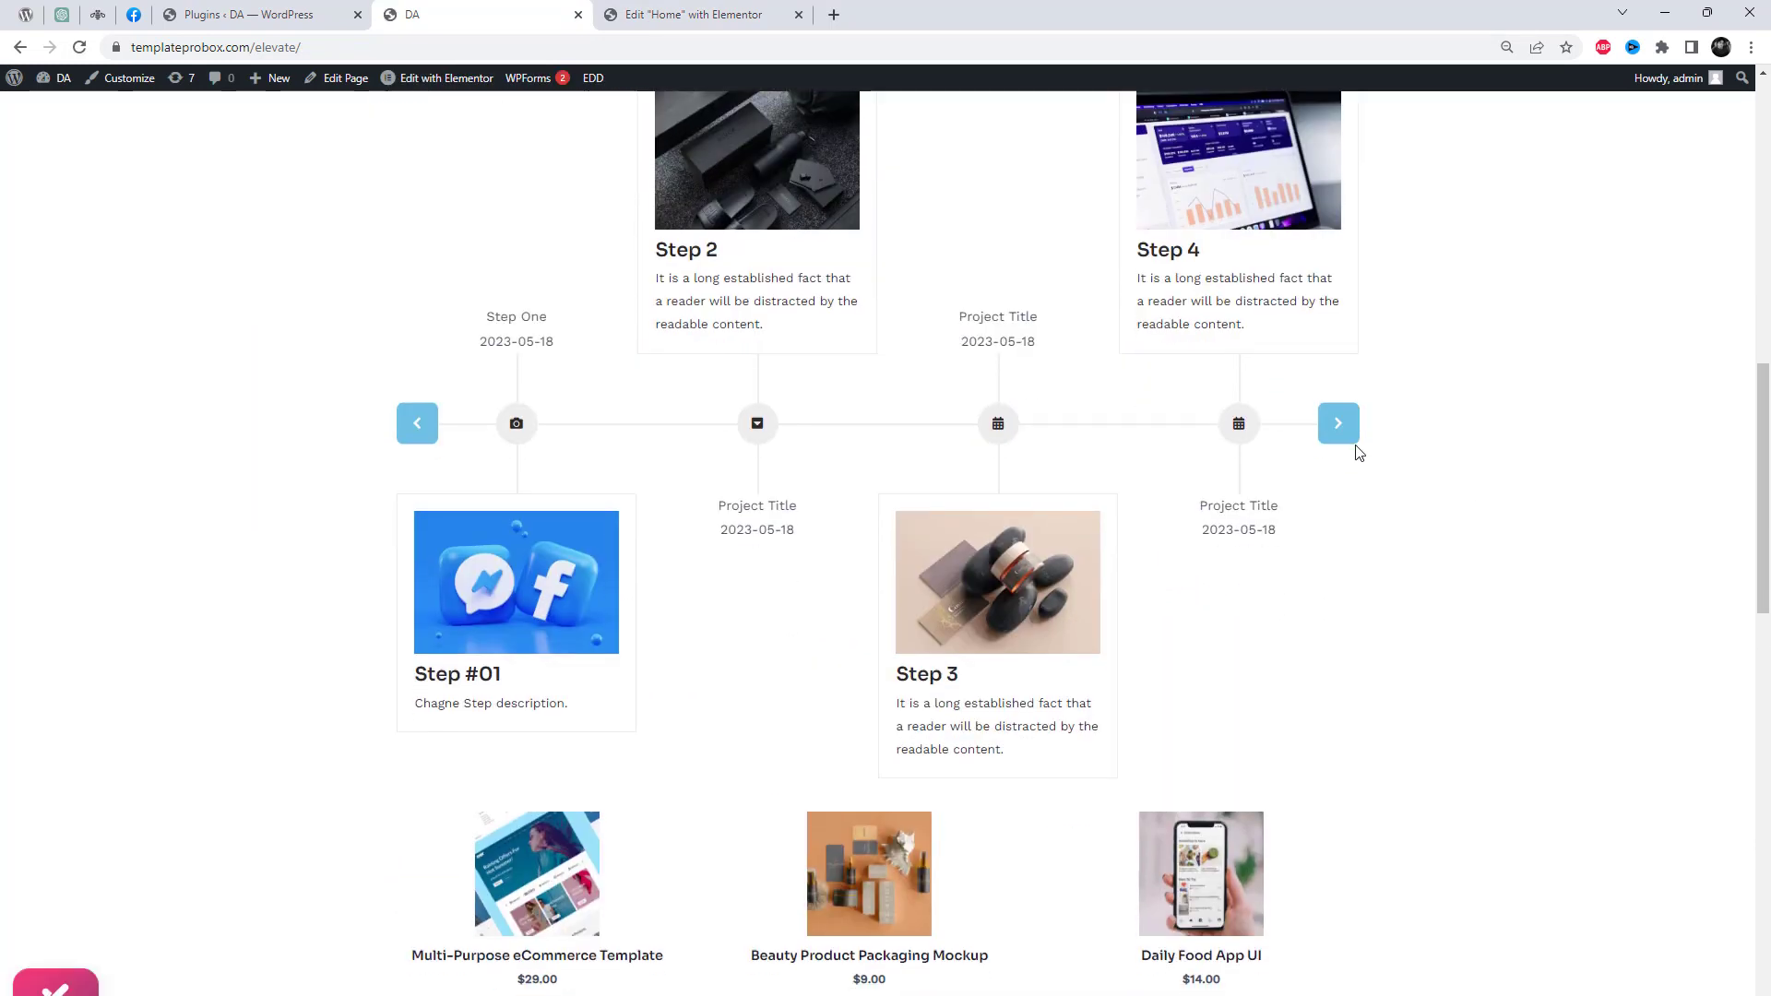
pyautogui.scroll(2, 1332, 701)
pyautogui.scroll(-1, 1337, 664)
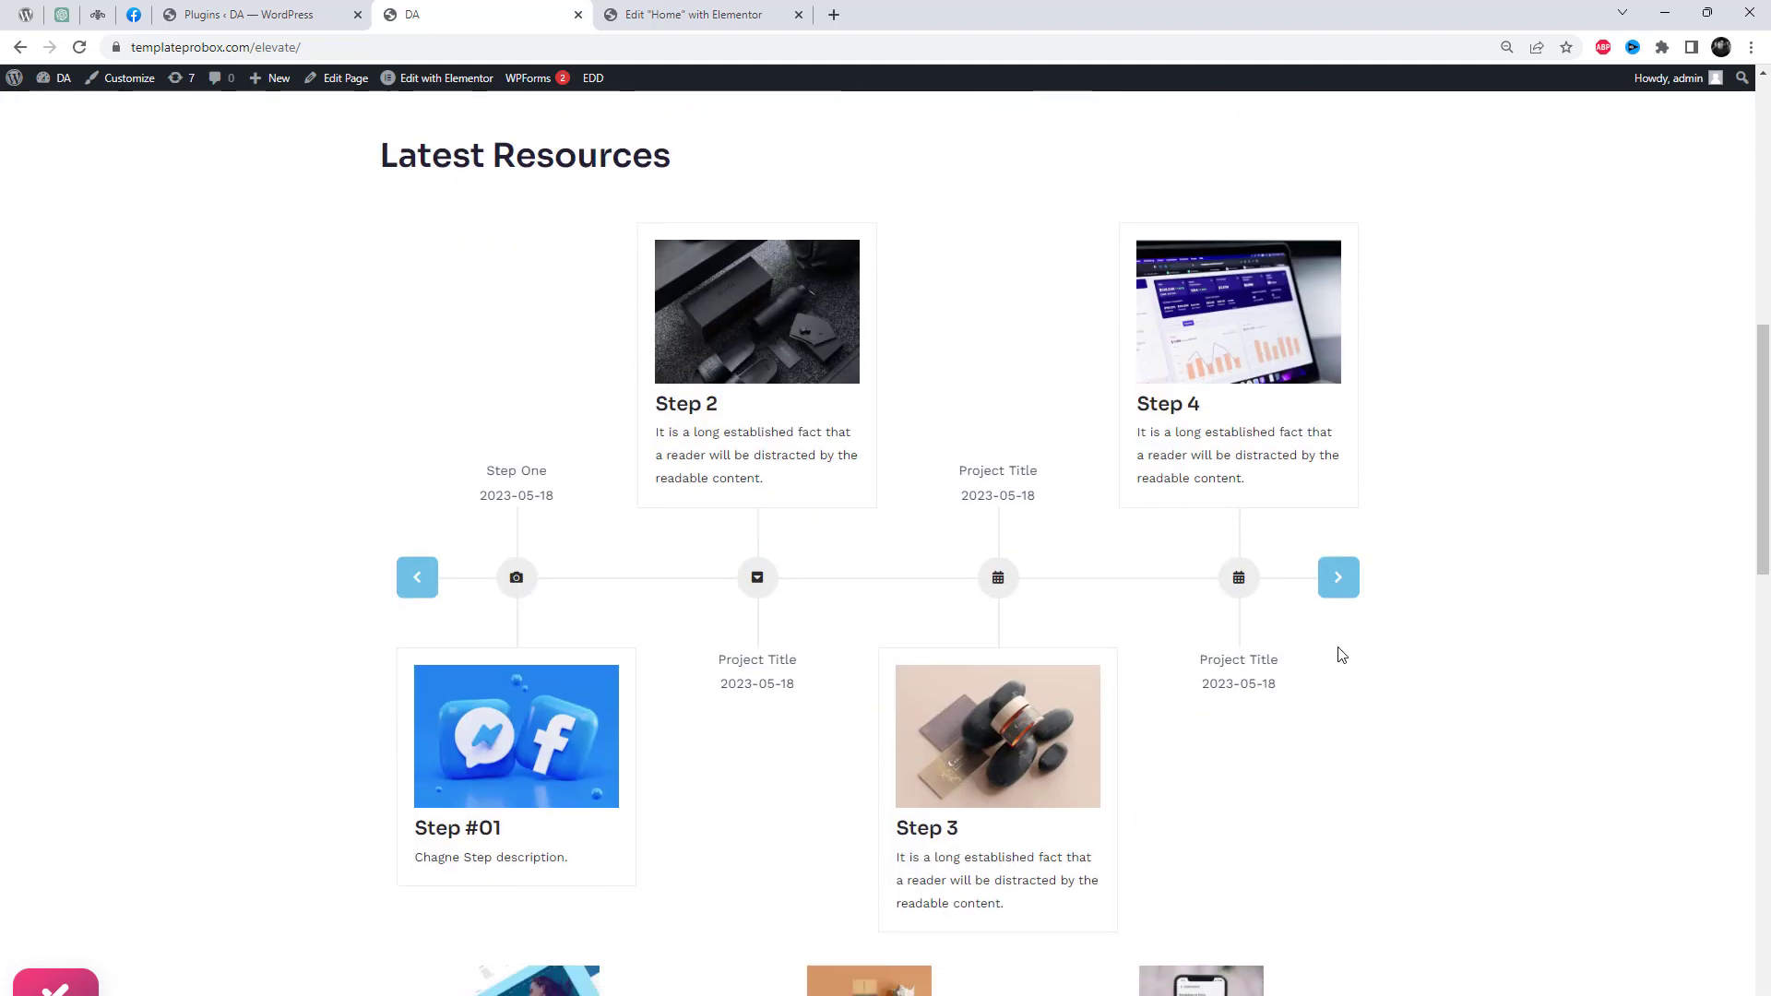
pyautogui.click(1347, 588)
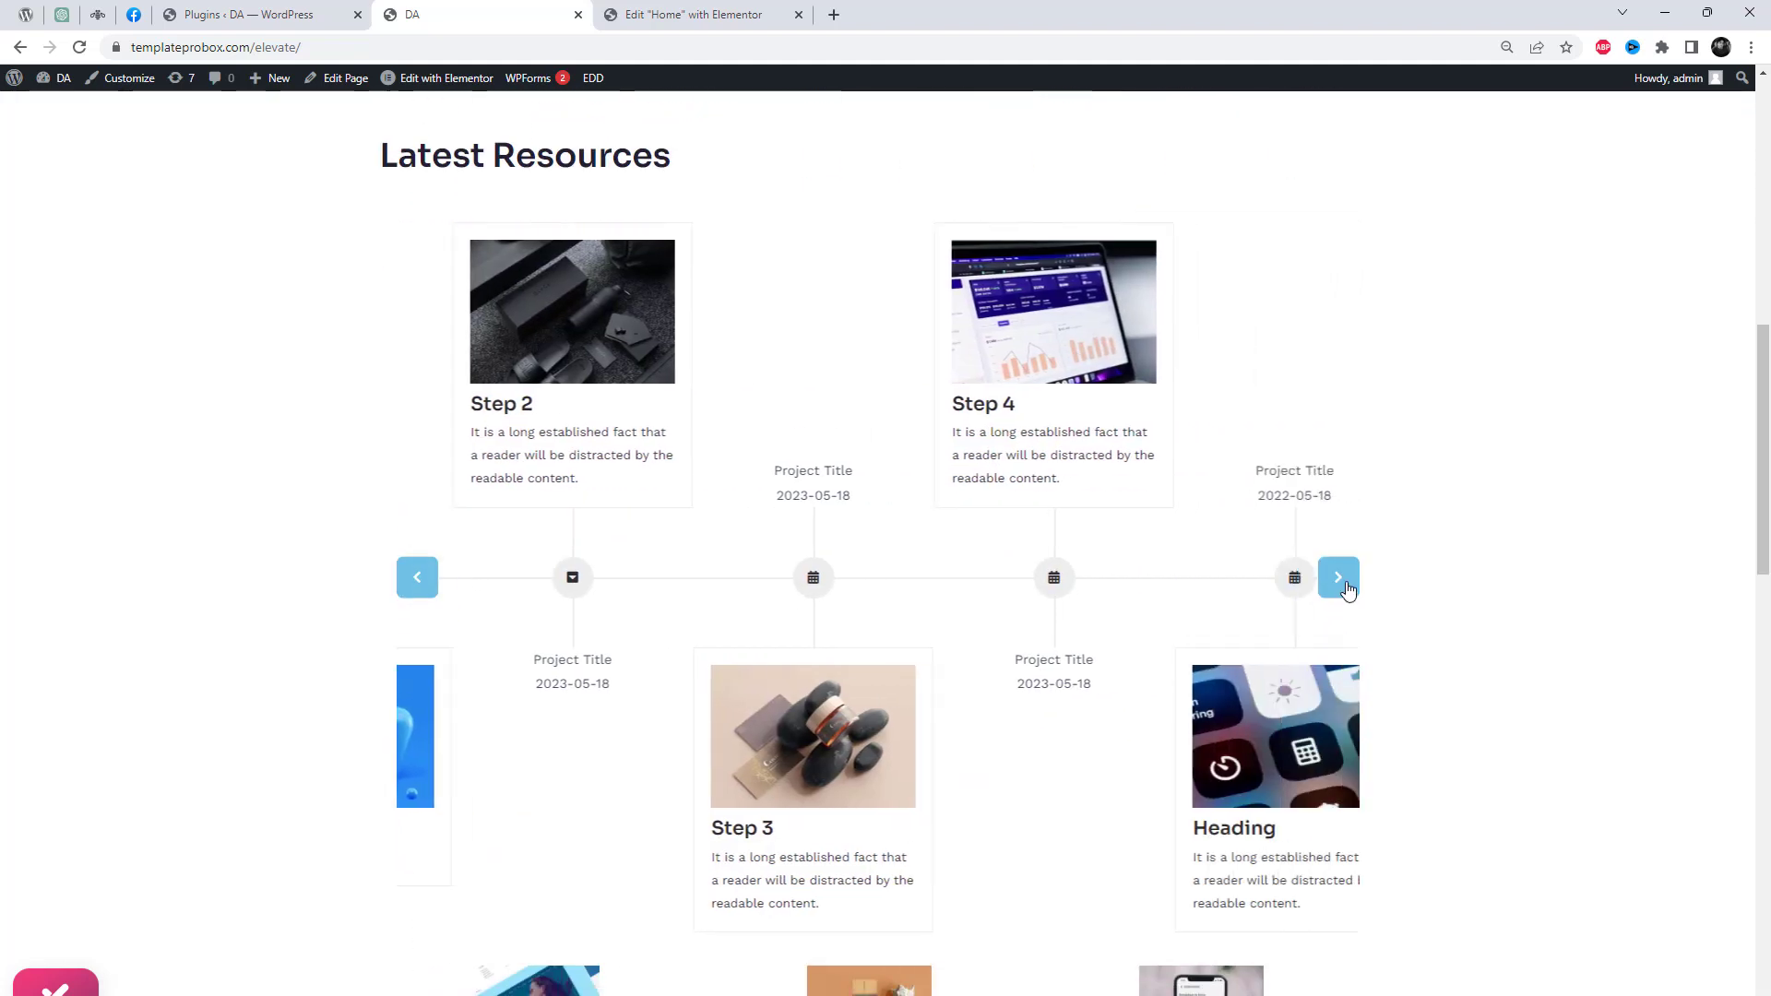
pyautogui.click(1347, 589)
pyautogui.click(1346, 588)
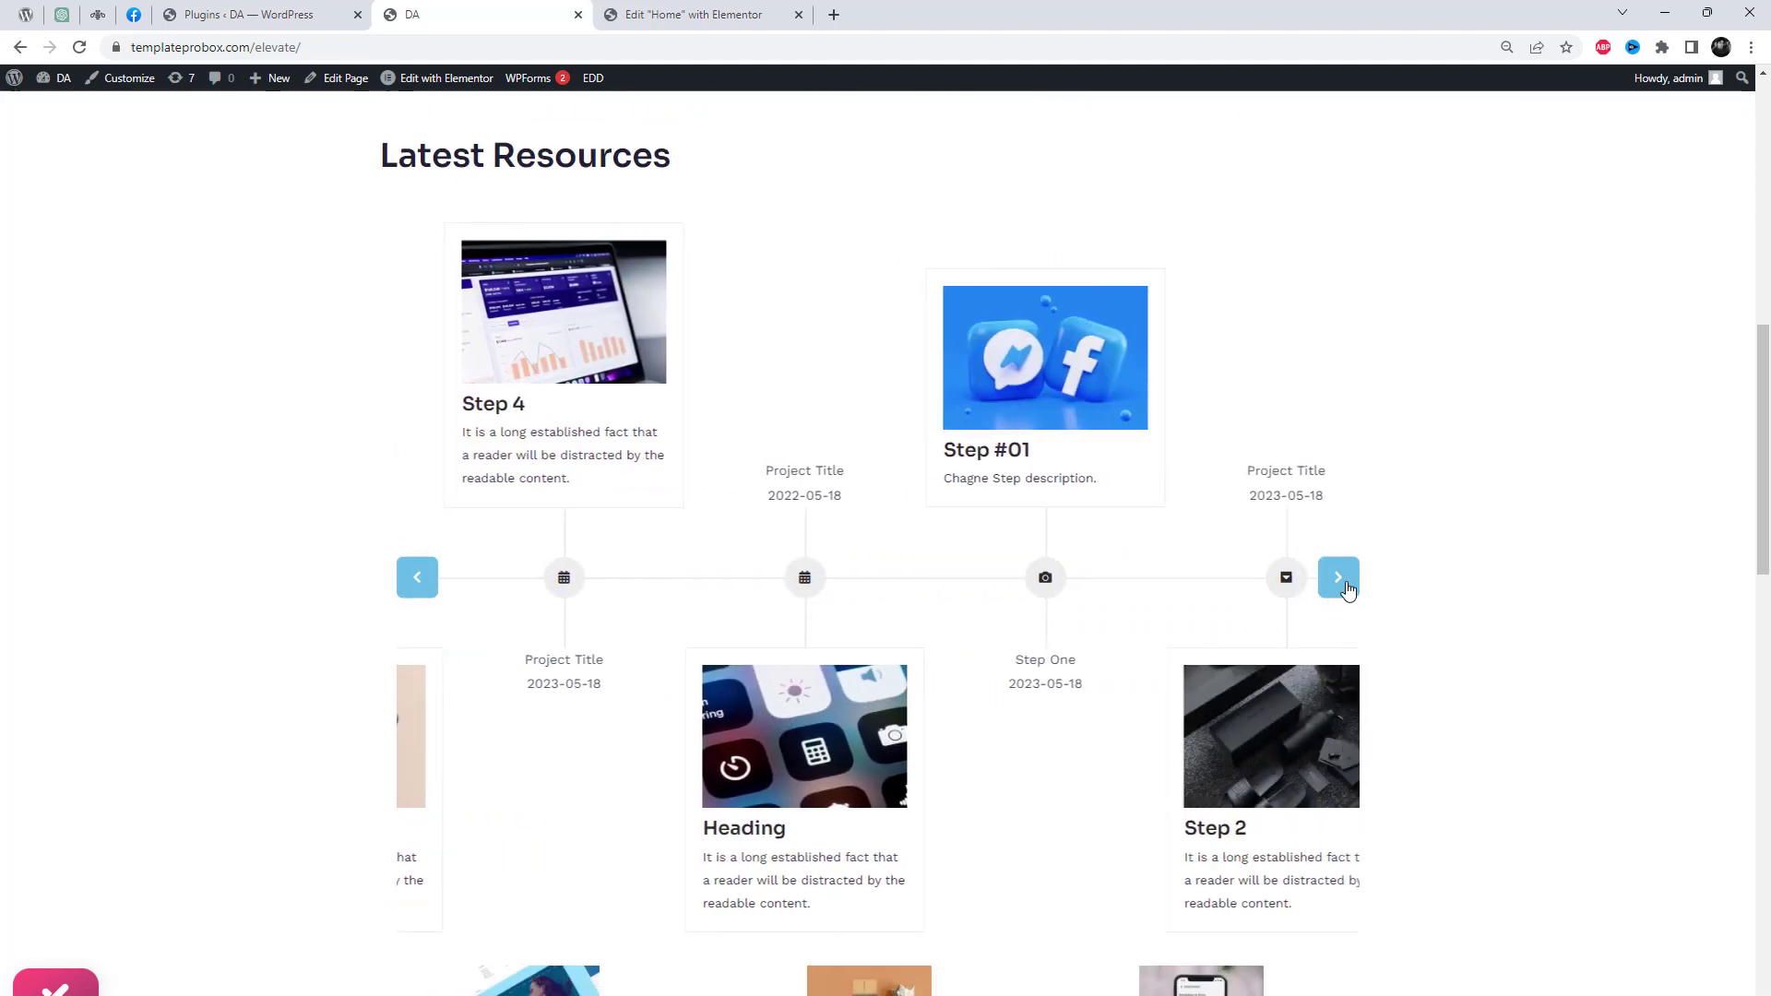
pyautogui.click(1347, 588)
pyautogui.click(1347, 589)
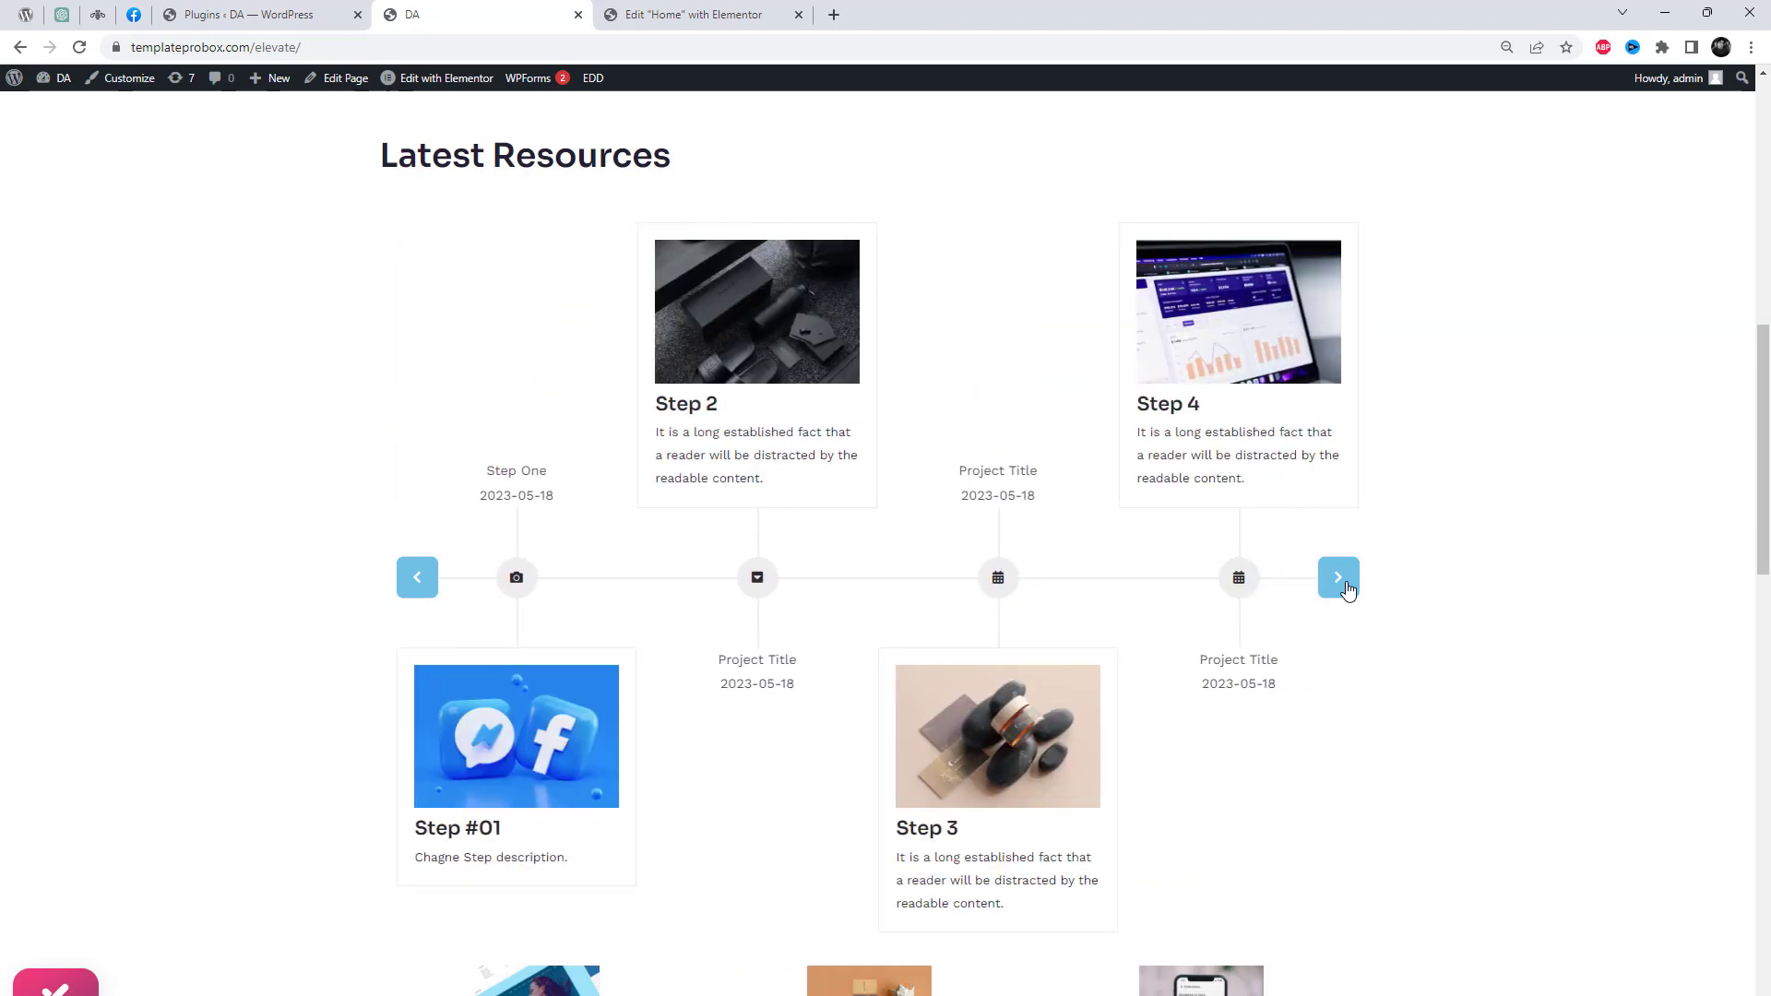
pyautogui.click(1347, 588)
pyautogui.click(1346, 589)
# - In Elementor, change the timeline's Items To Show from 4 to 3
pyautogui.click(694, 14)
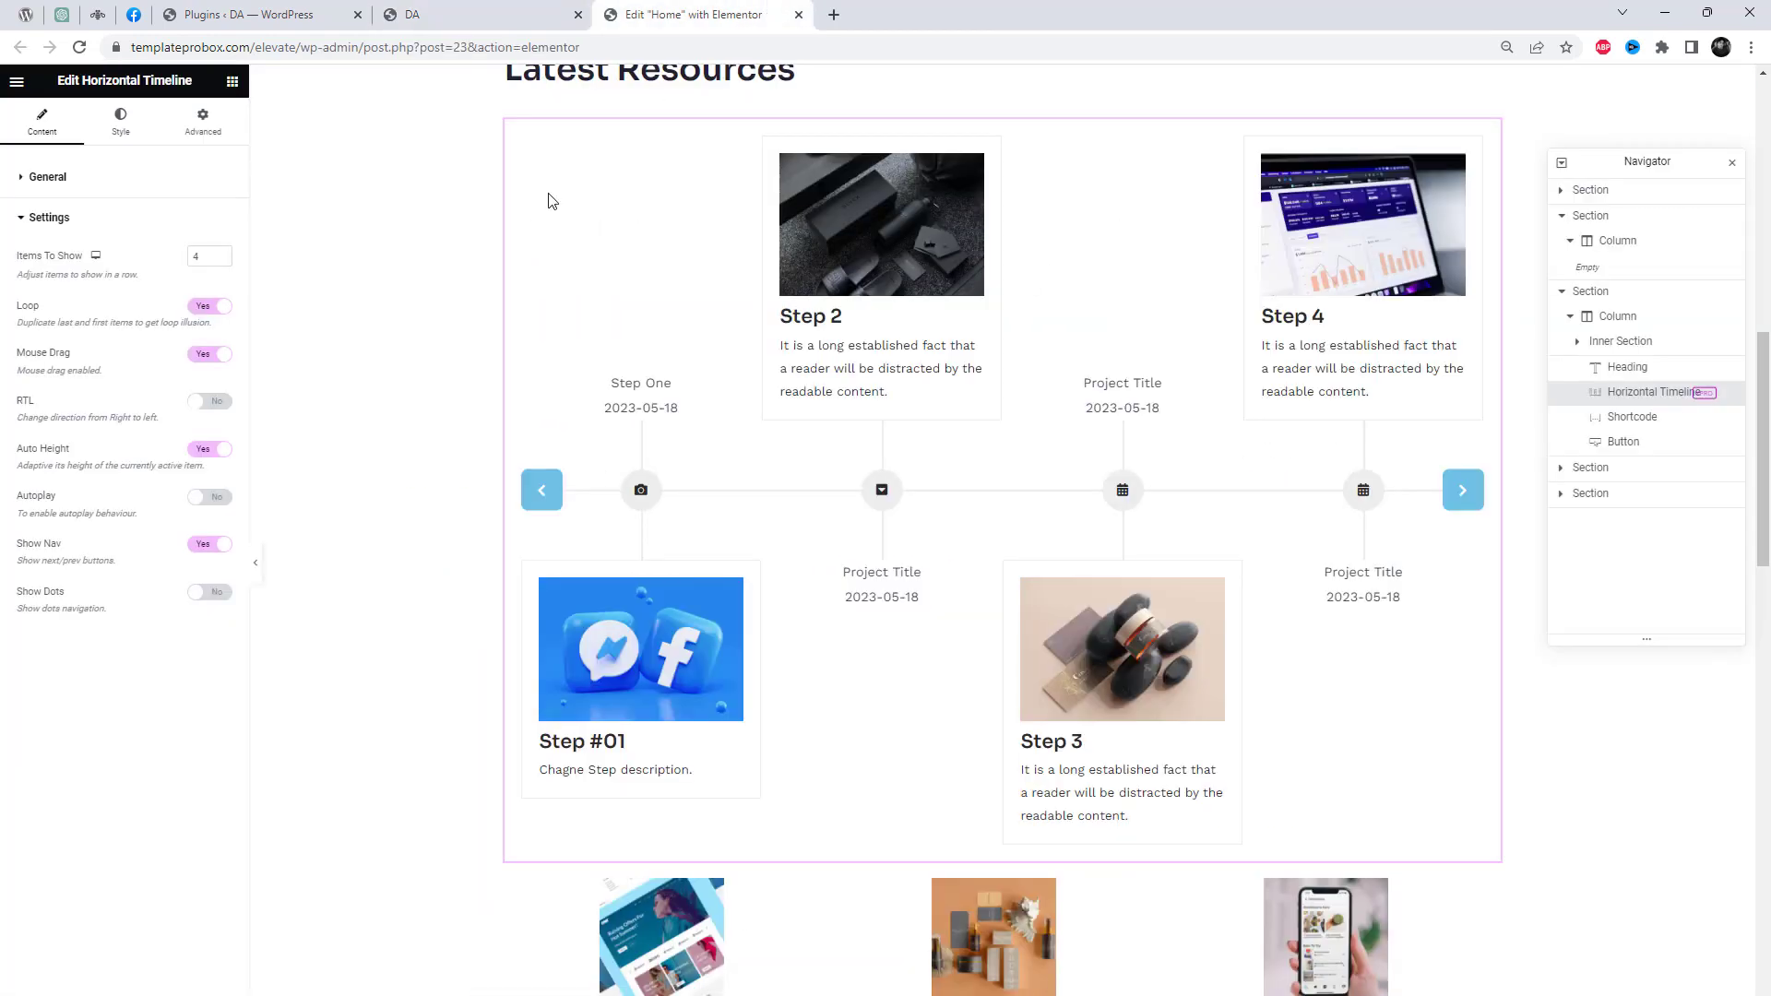
pyautogui.click(203, 262)
pyautogui.press('BackSpace')
pyautogui.write('3')
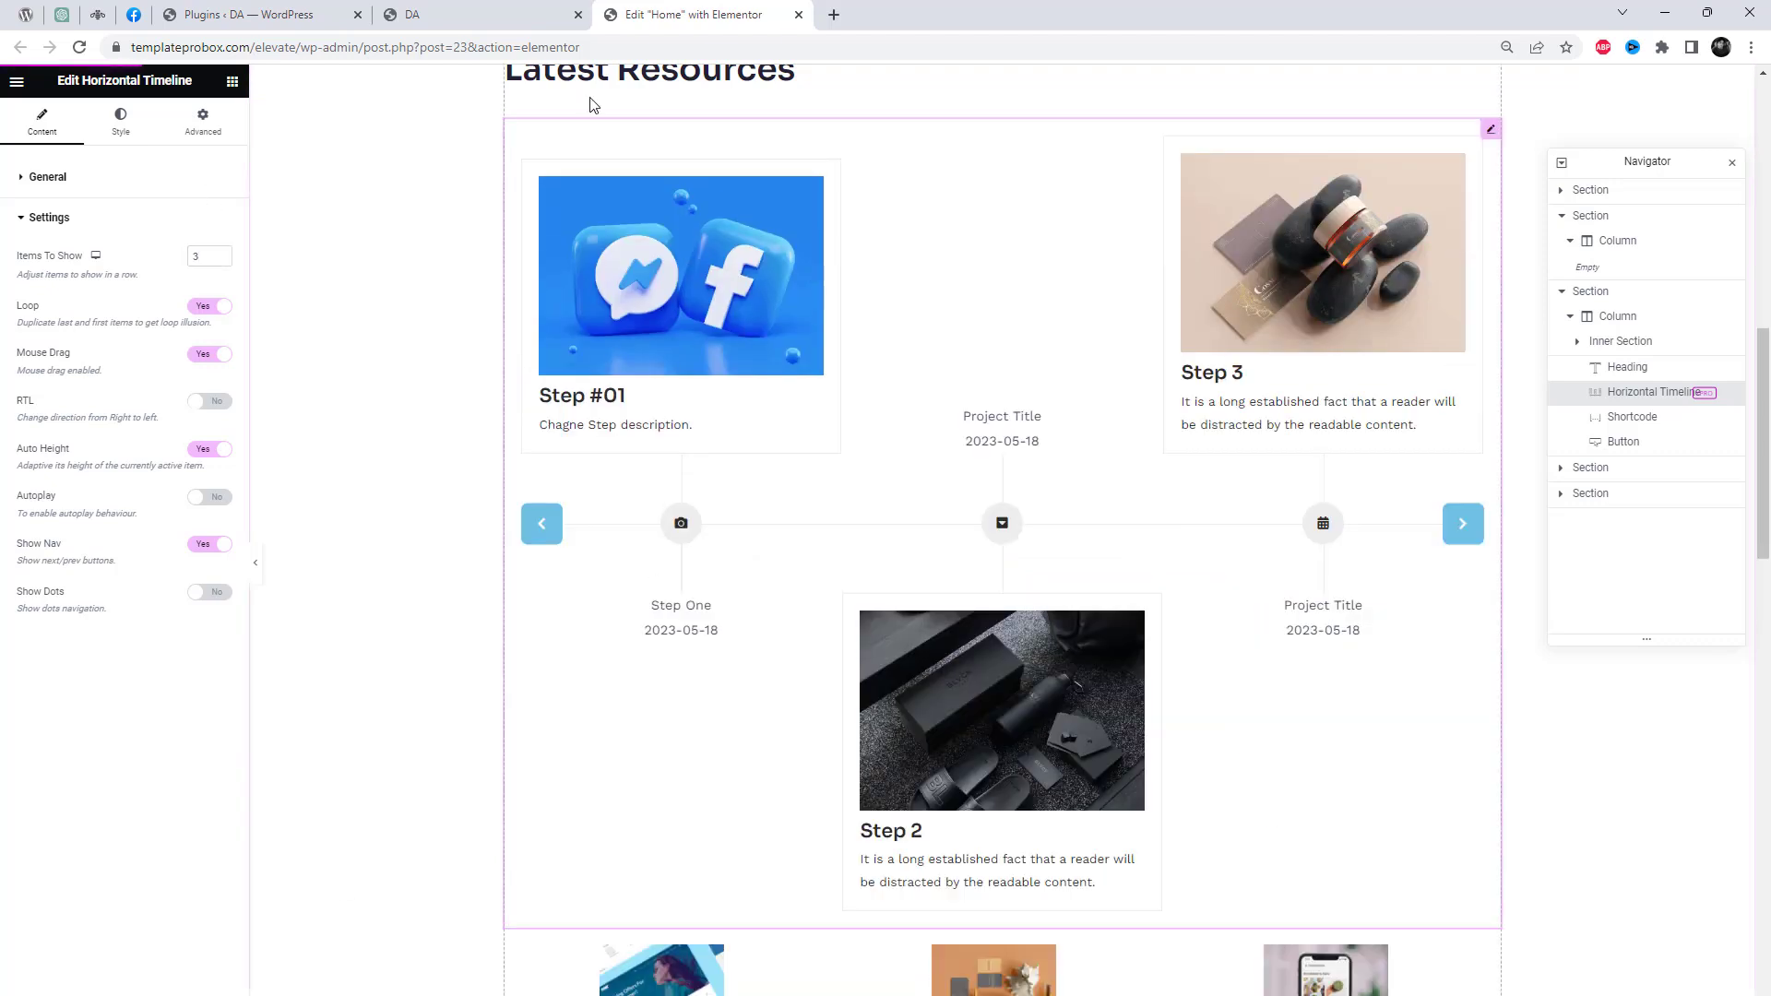
# - Reload the live page and click next eleven times to confirm three-per-view looping back to Step #01
pyautogui.click(480, 14)
pyautogui.rightClick(1410, 320)
pyautogui.click(1461, 378)
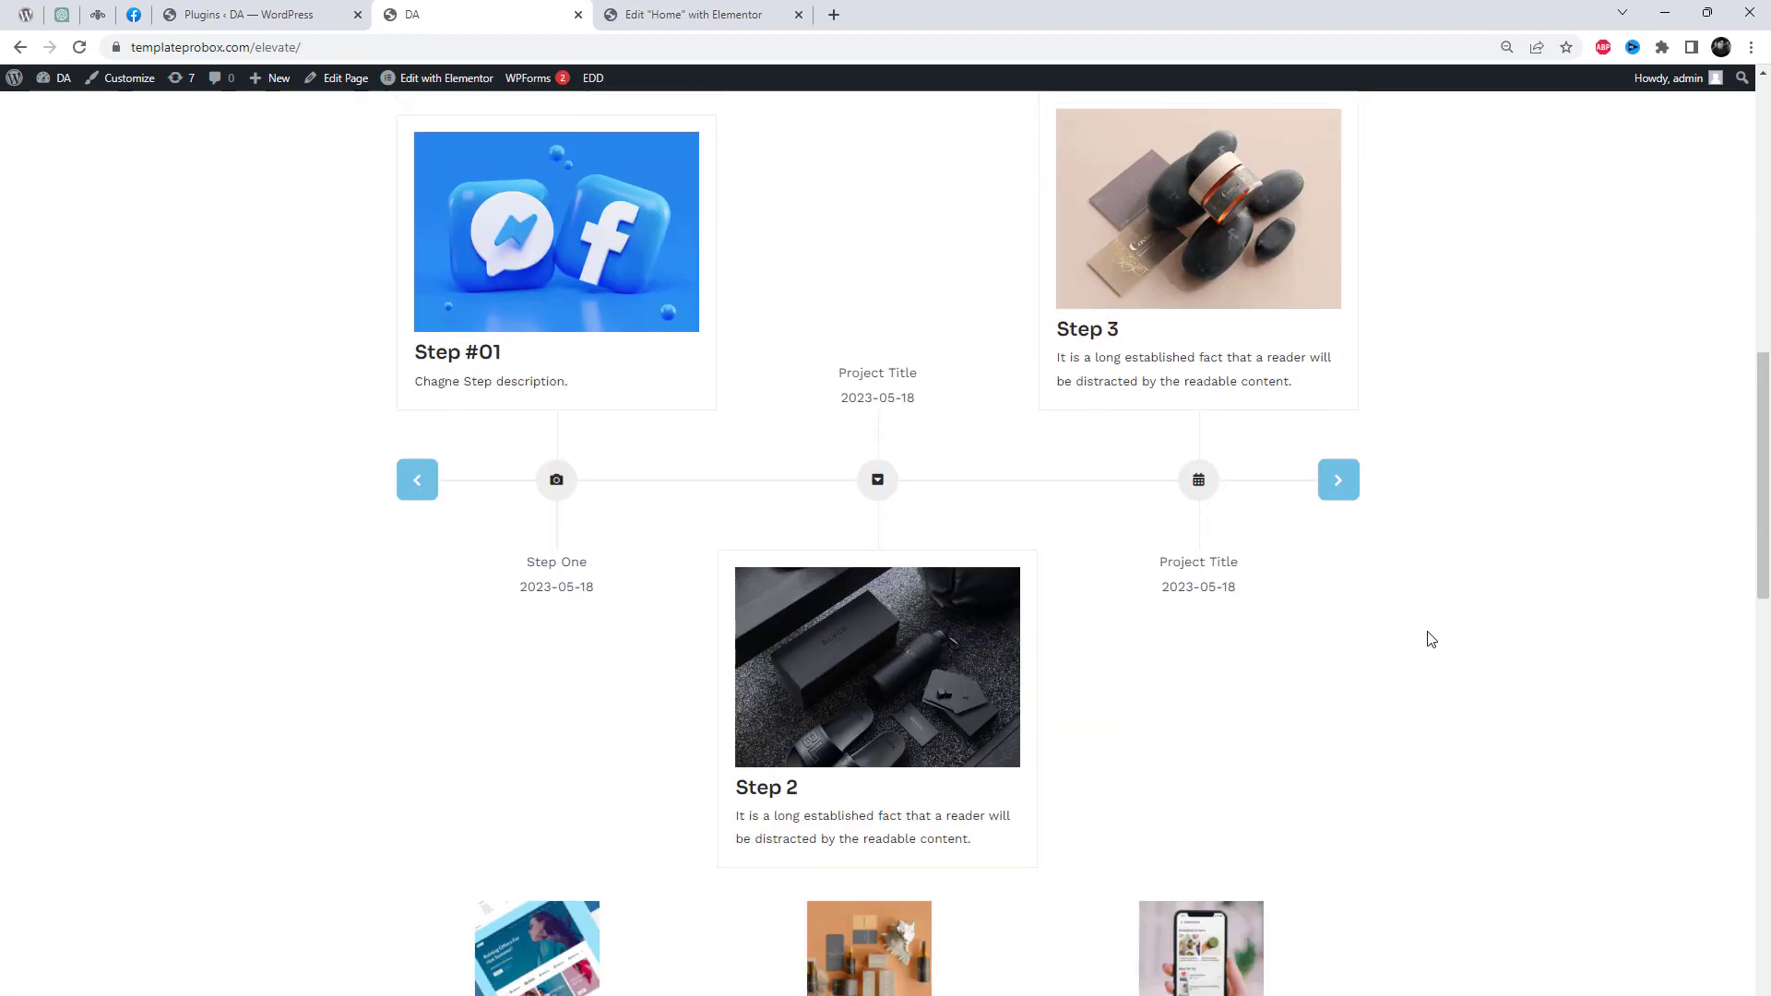
pyautogui.scroll(1, 1430, 640)
pyautogui.click(1340, 612)
pyautogui.click(1339, 612)
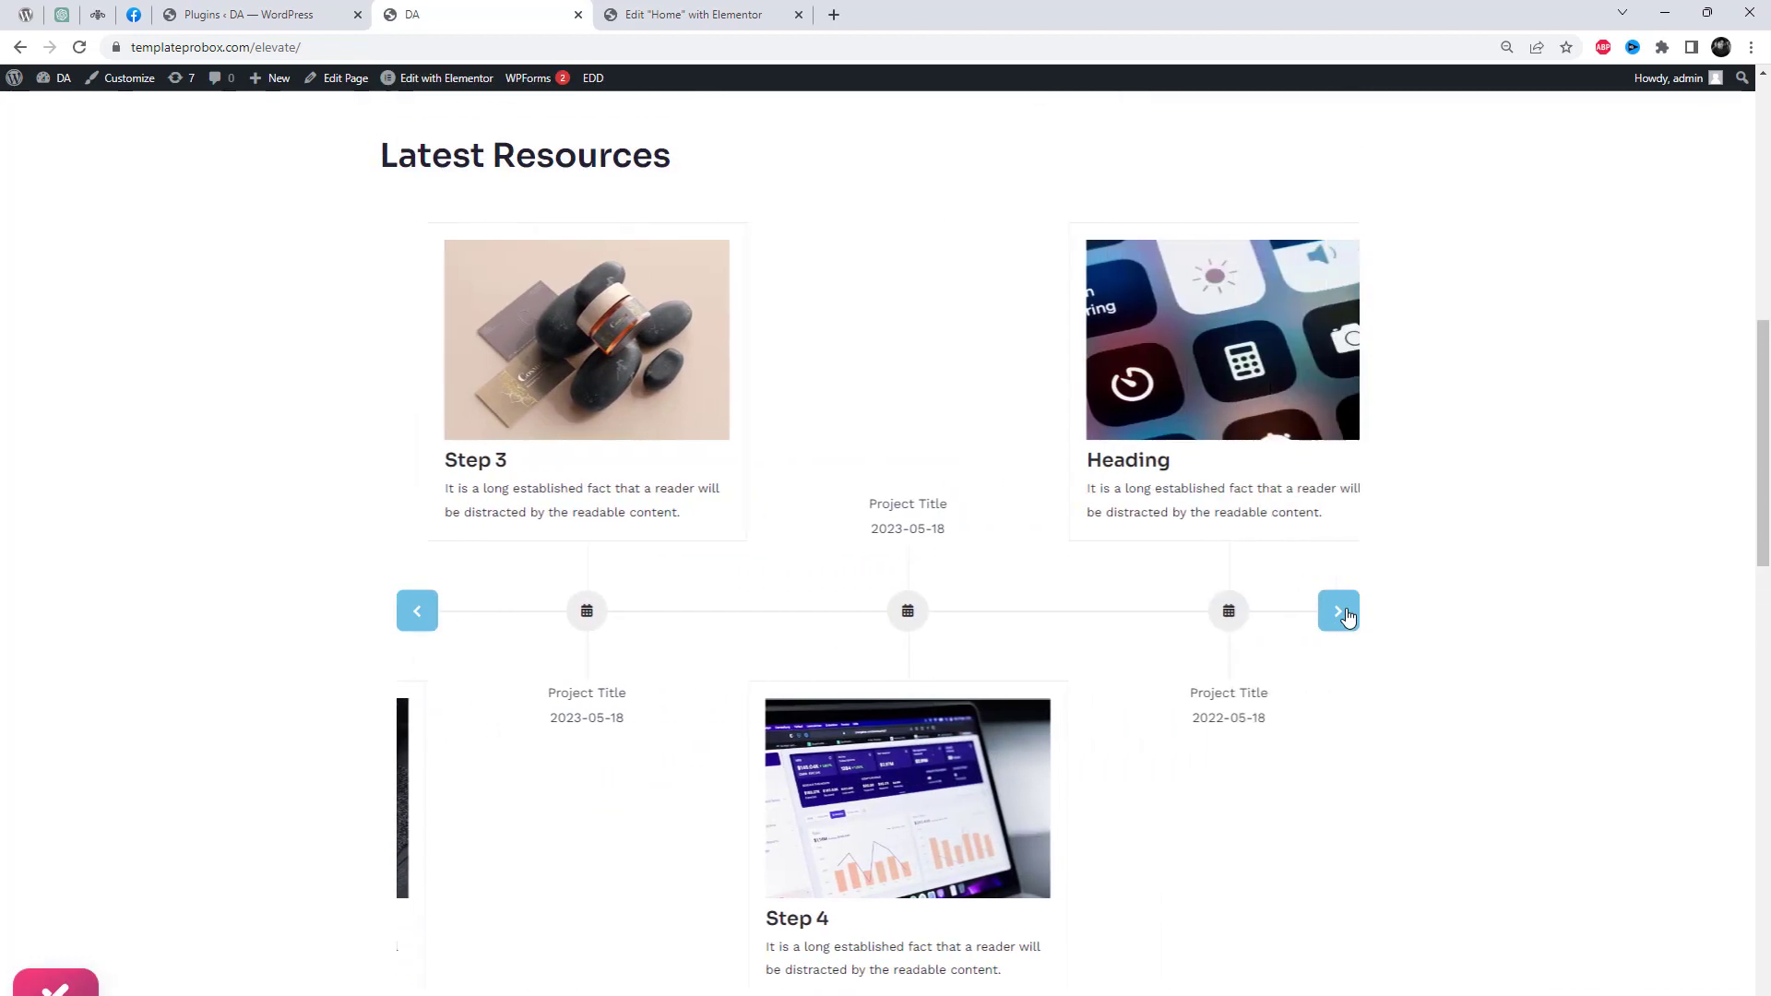
pyautogui.click(1339, 612)
pyautogui.click(1339, 612)
pyautogui.click(1339, 613)
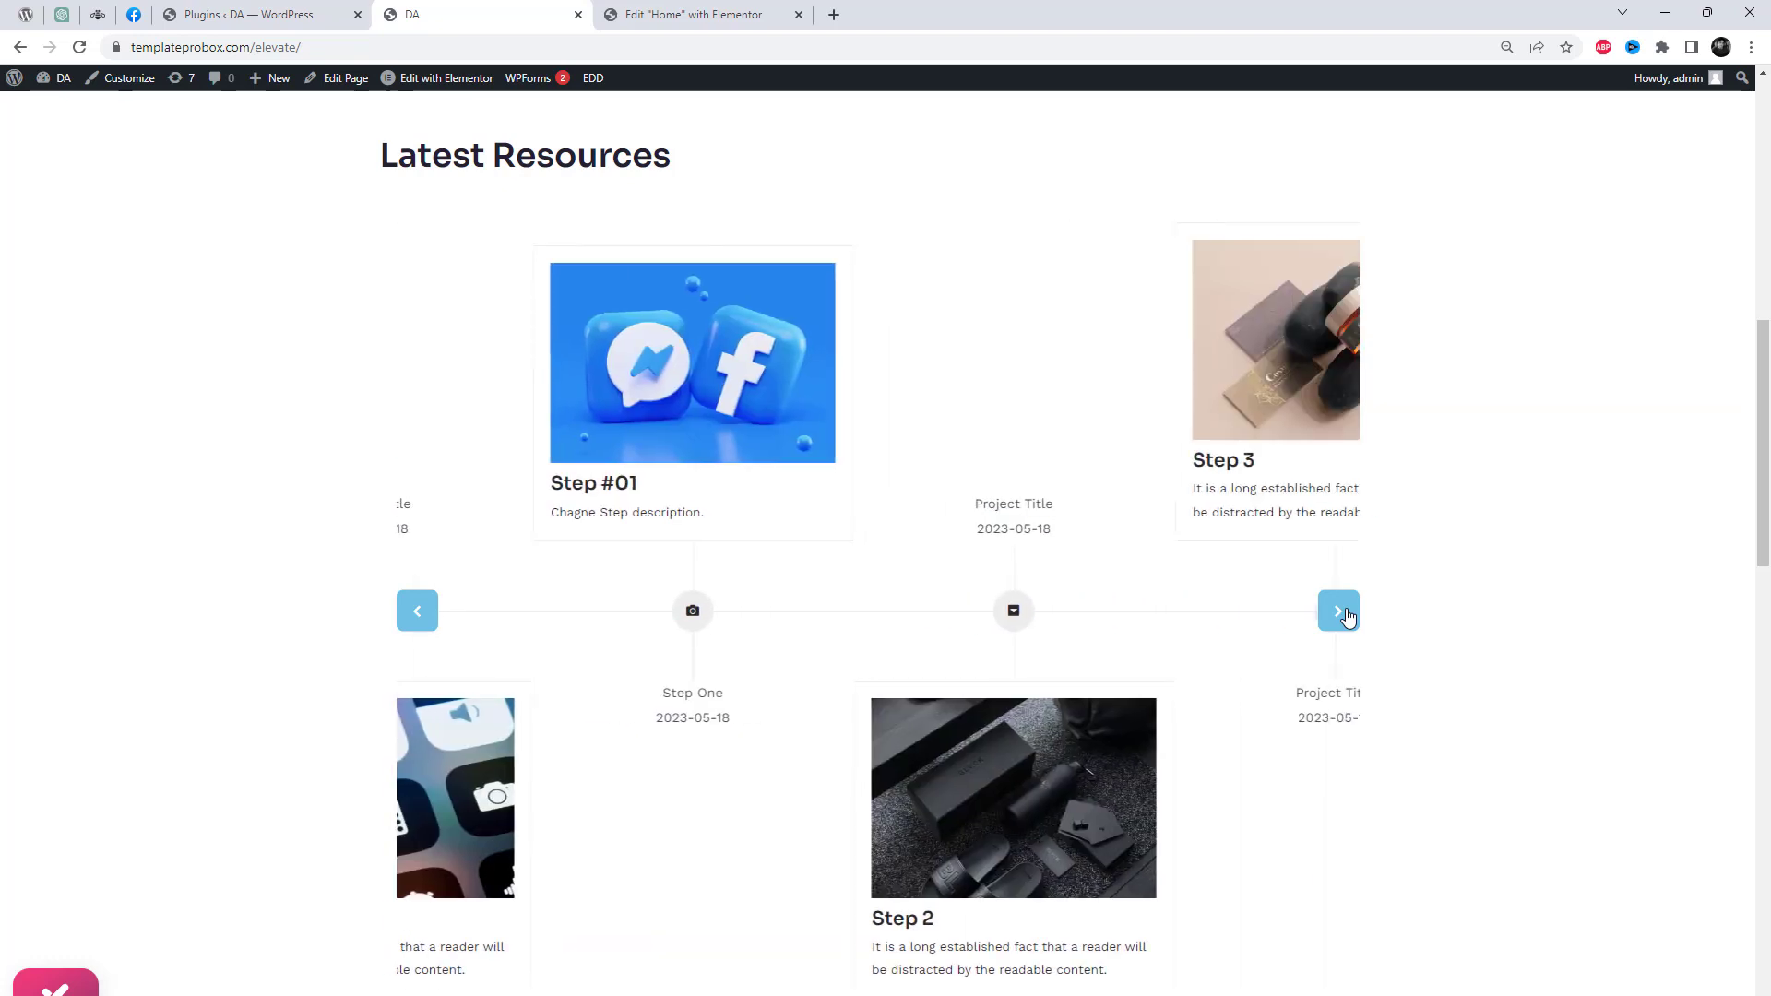
pyautogui.click(1340, 613)
pyautogui.click(1339, 612)
pyautogui.click(1339, 613)
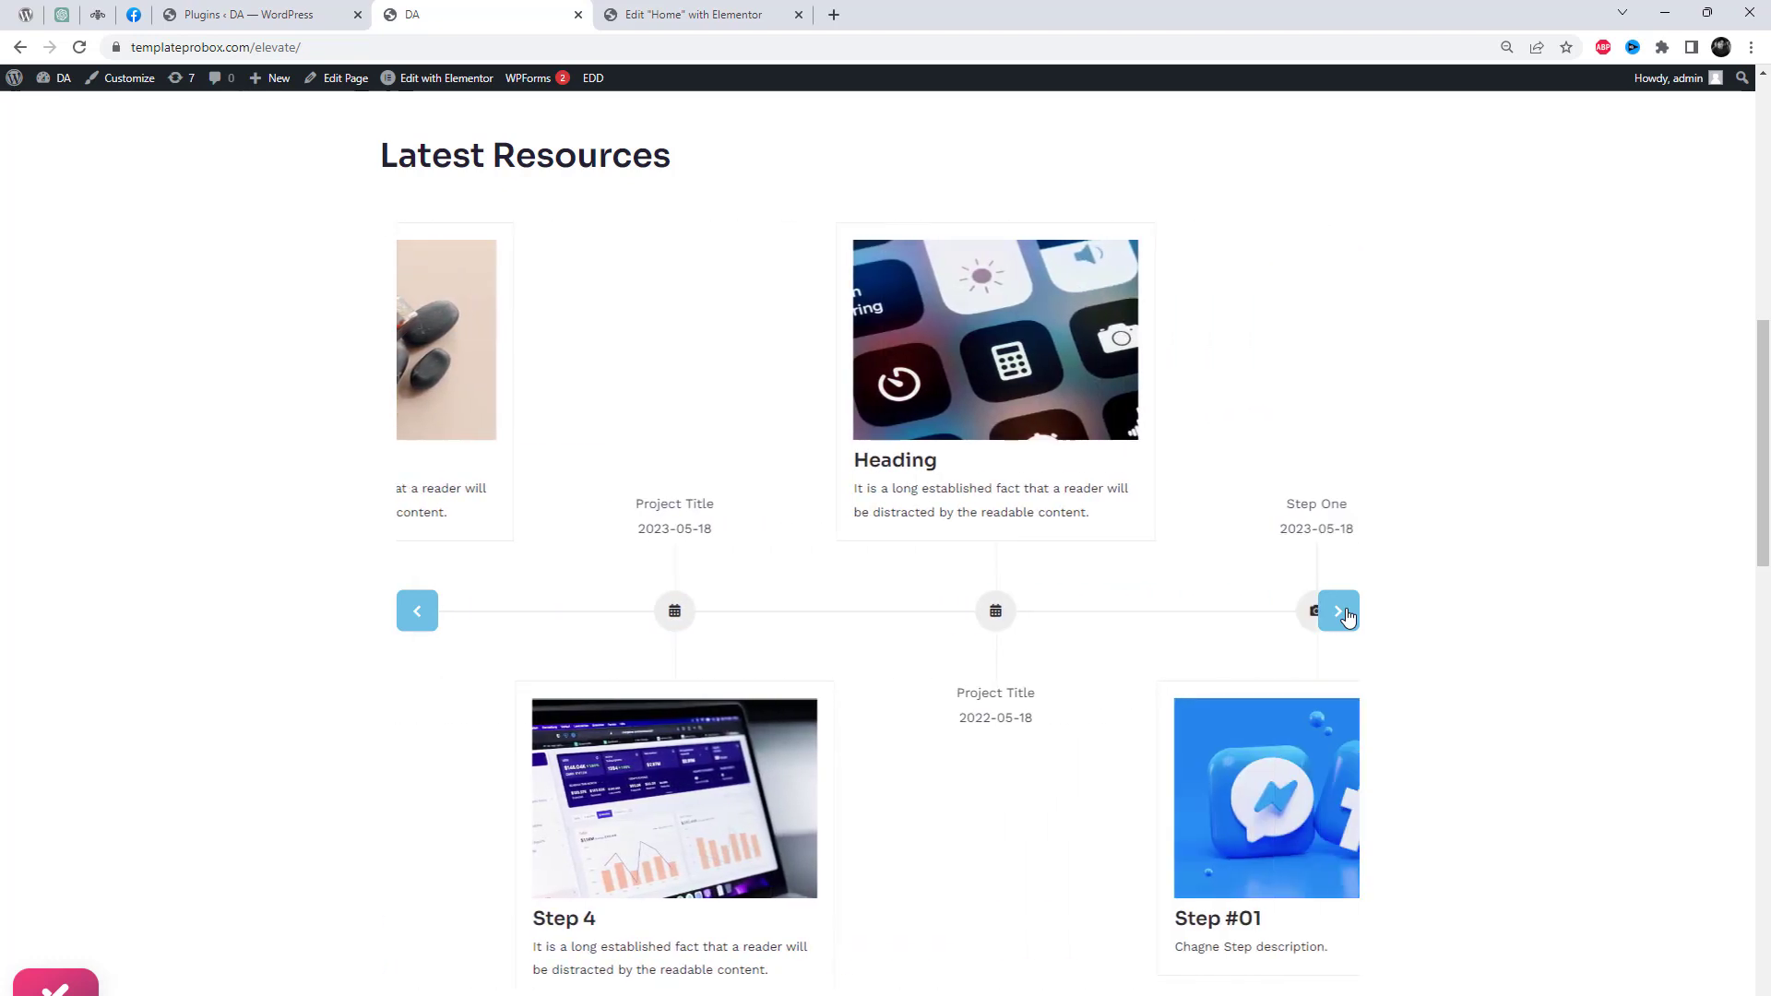
pyautogui.click(1340, 612)
pyautogui.click(1339, 612)
pyautogui.click(1339, 613)
pyautogui.rightClick(1446, 321)
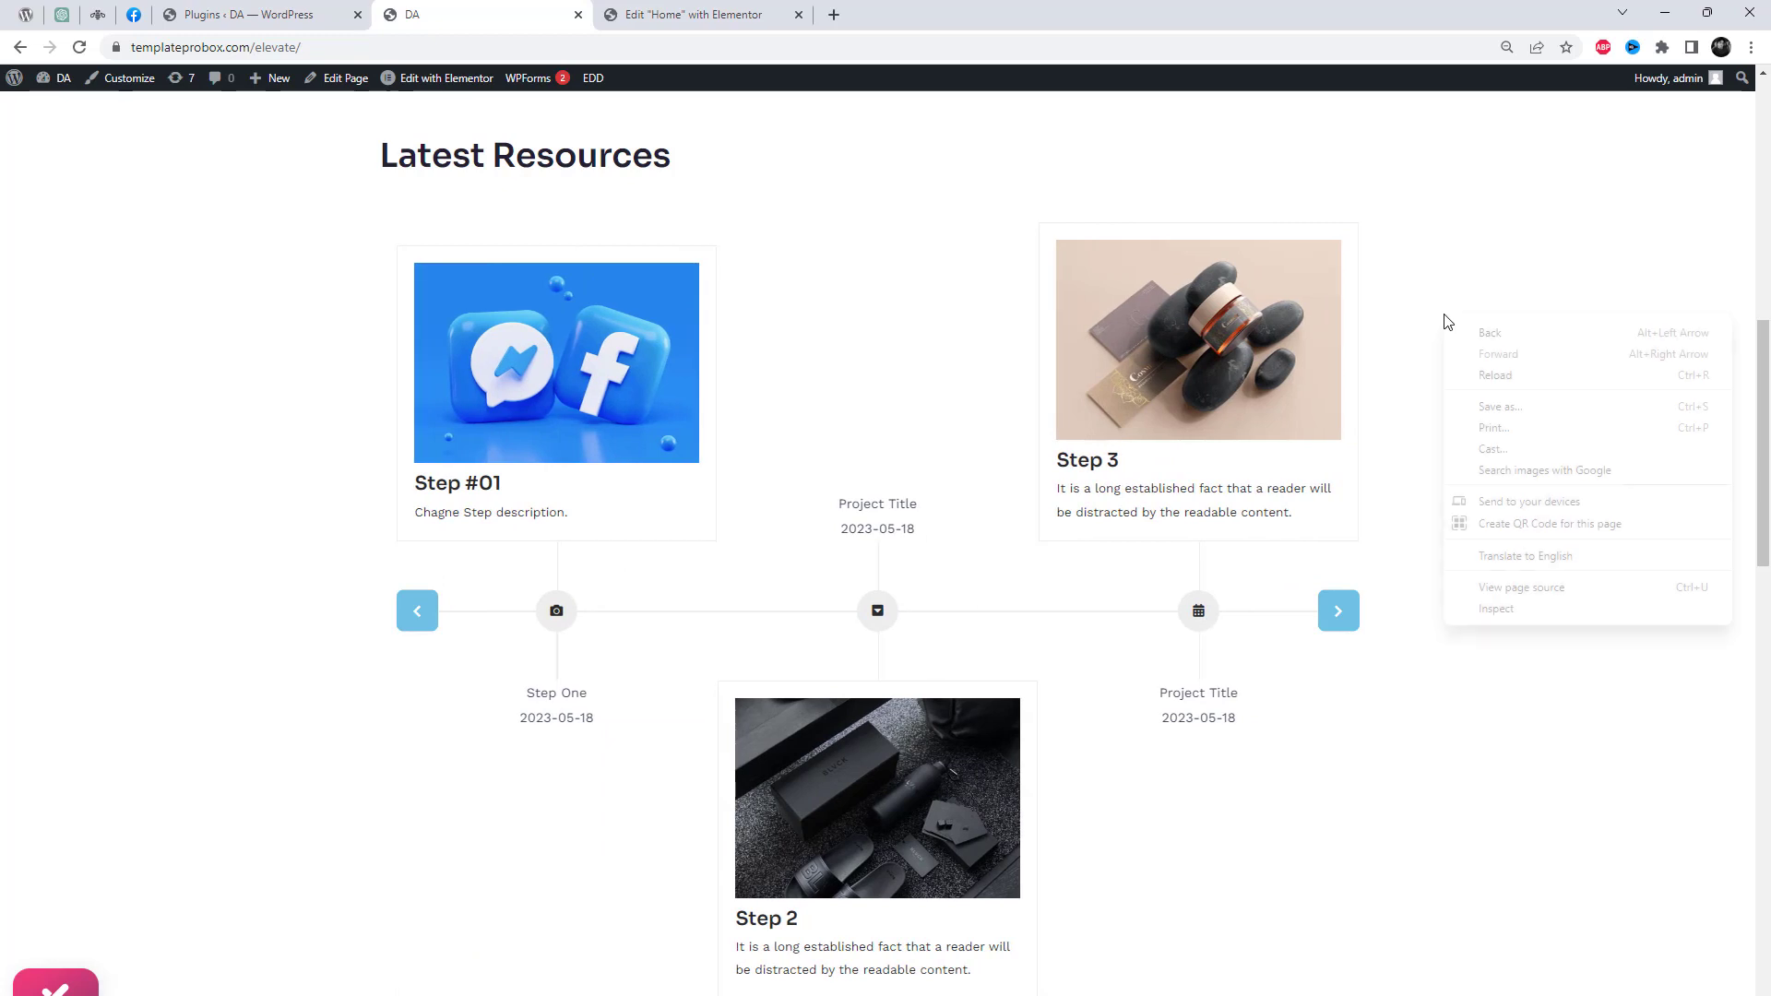
# - Preview the timeline at 374 px mobile width, stepping through nine one-per-view slides, then restore desktop width
pyautogui.click(1496, 608)
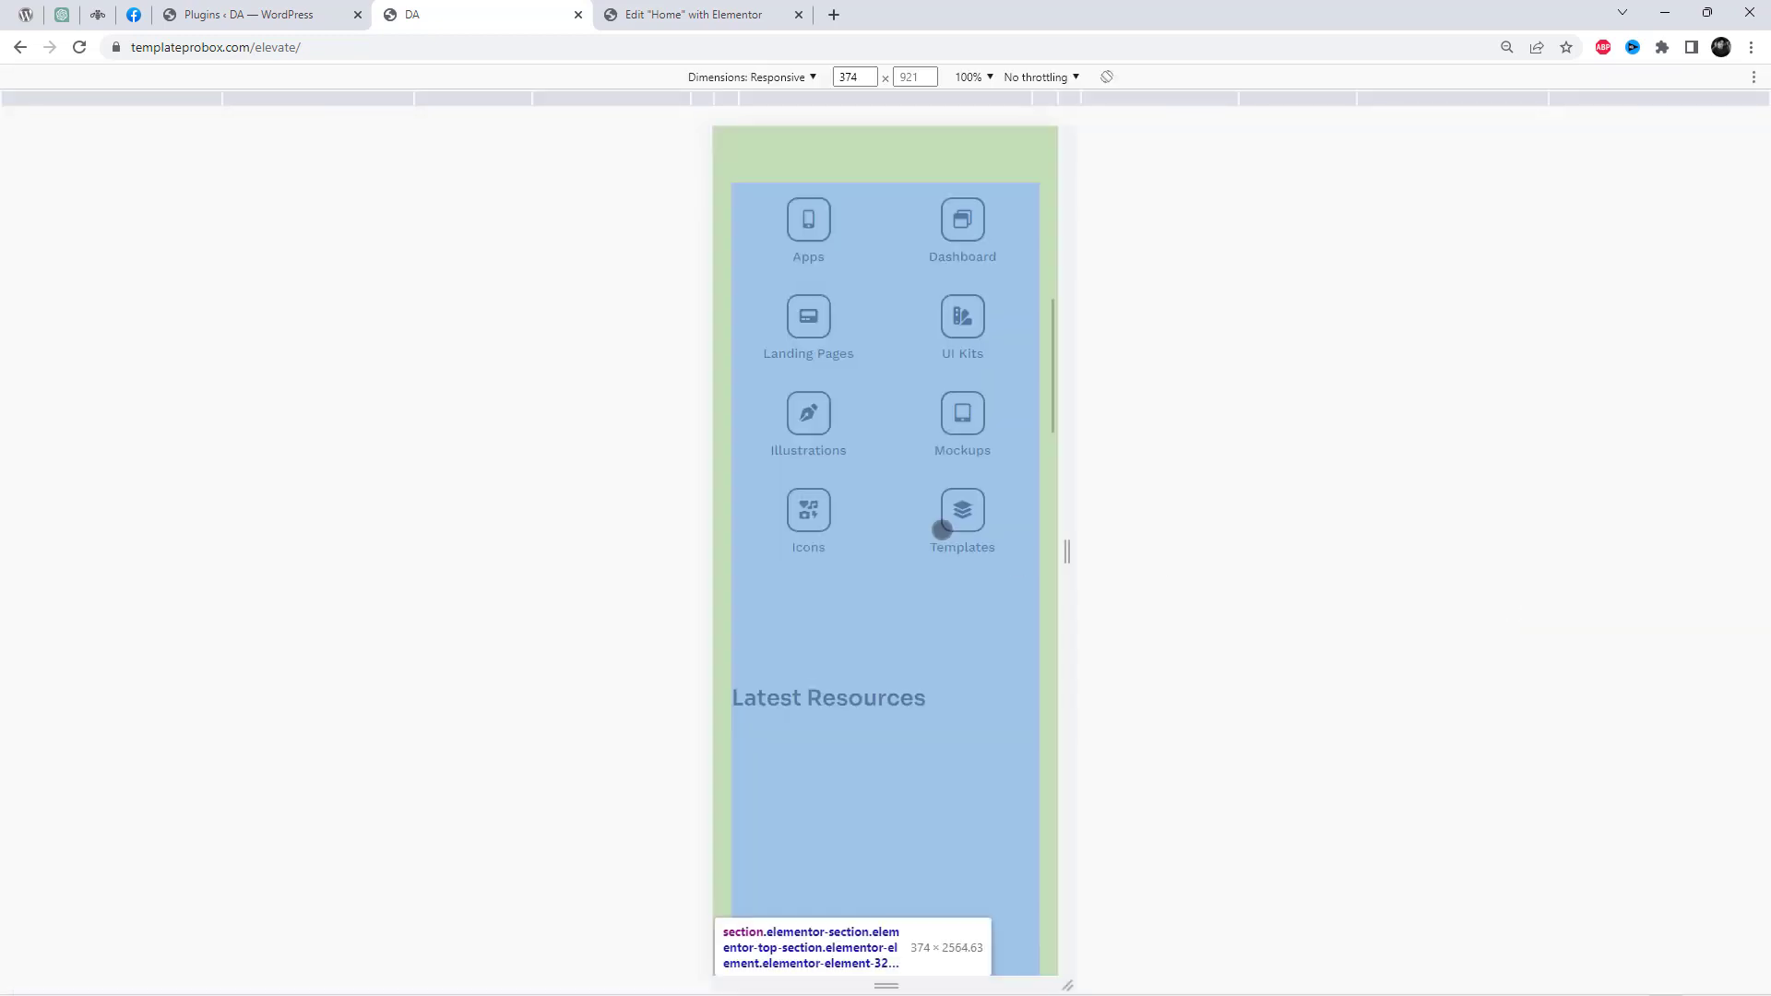
pyautogui.scroll(-7, 937, 514)
pyautogui.scroll(2, 1001, 559)
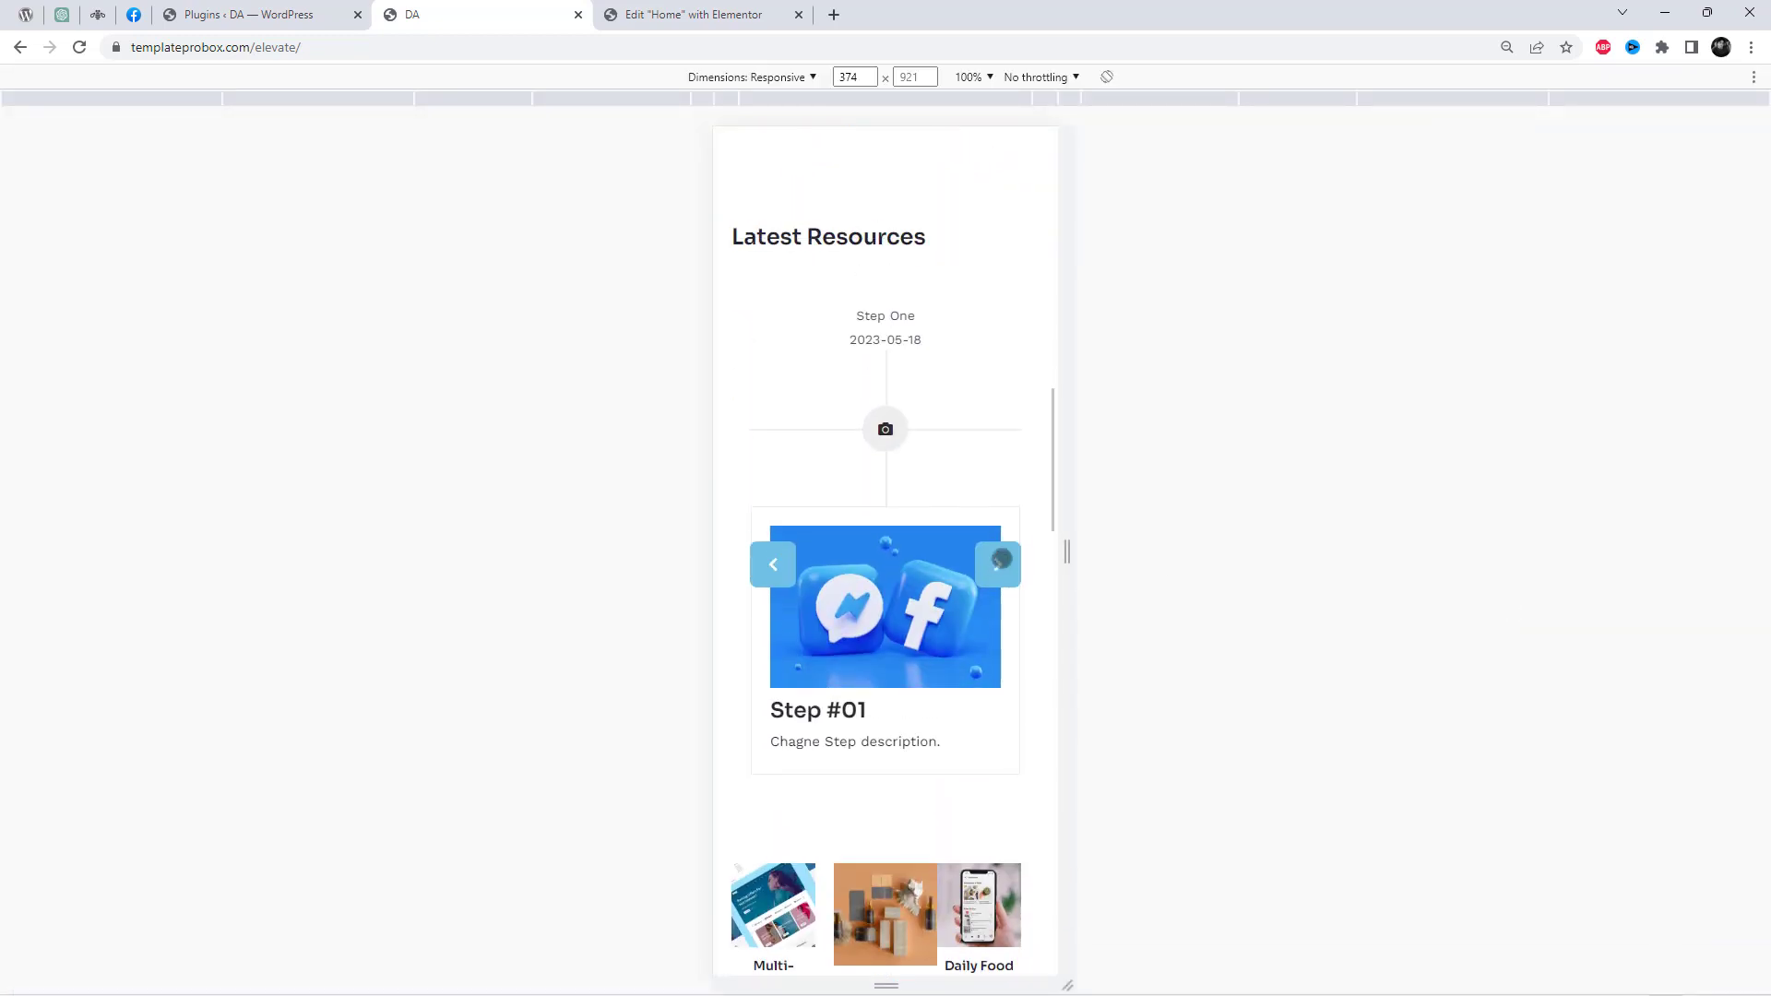
pyautogui.click(999, 564)
pyautogui.click(1001, 564)
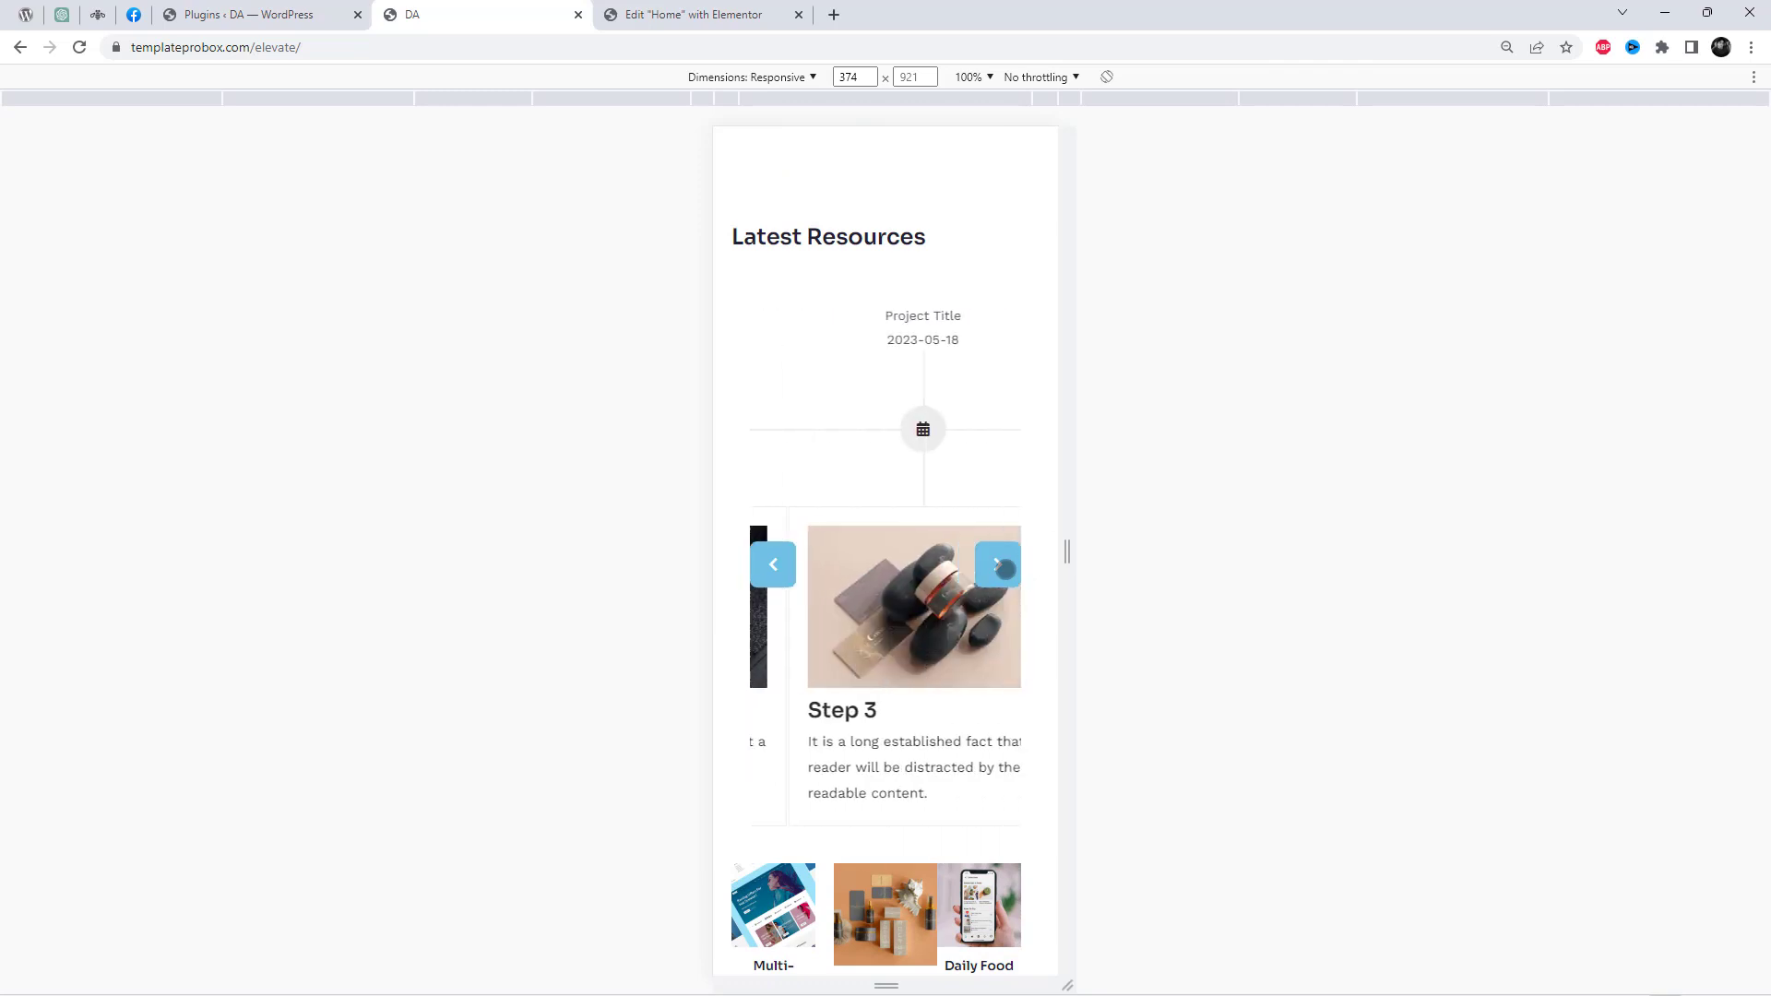
pyautogui.click(1001, 565)
pyautogui.click(1001, 565)
pyautogui.click(1001, 565)
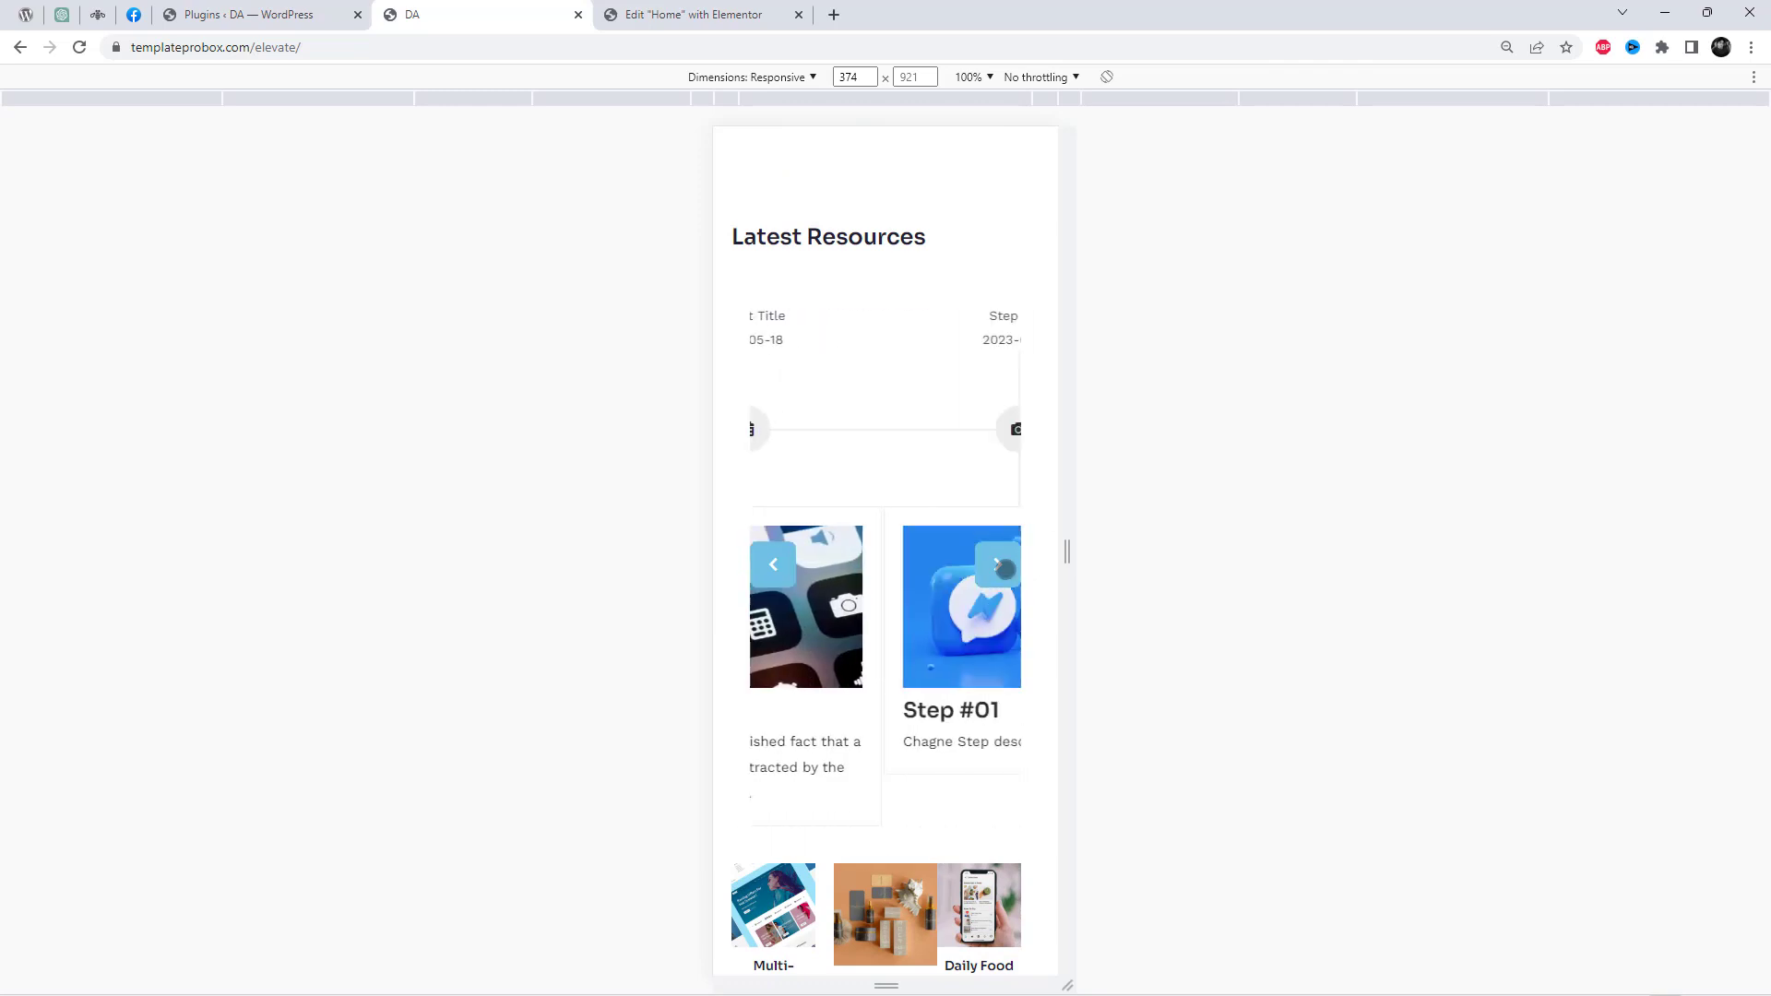
pyautogui.click(1001, 566)
pyautogui.click(1000, 565)
pyautogui.click(1001, 565)
pyautogui.click(1000, 565)
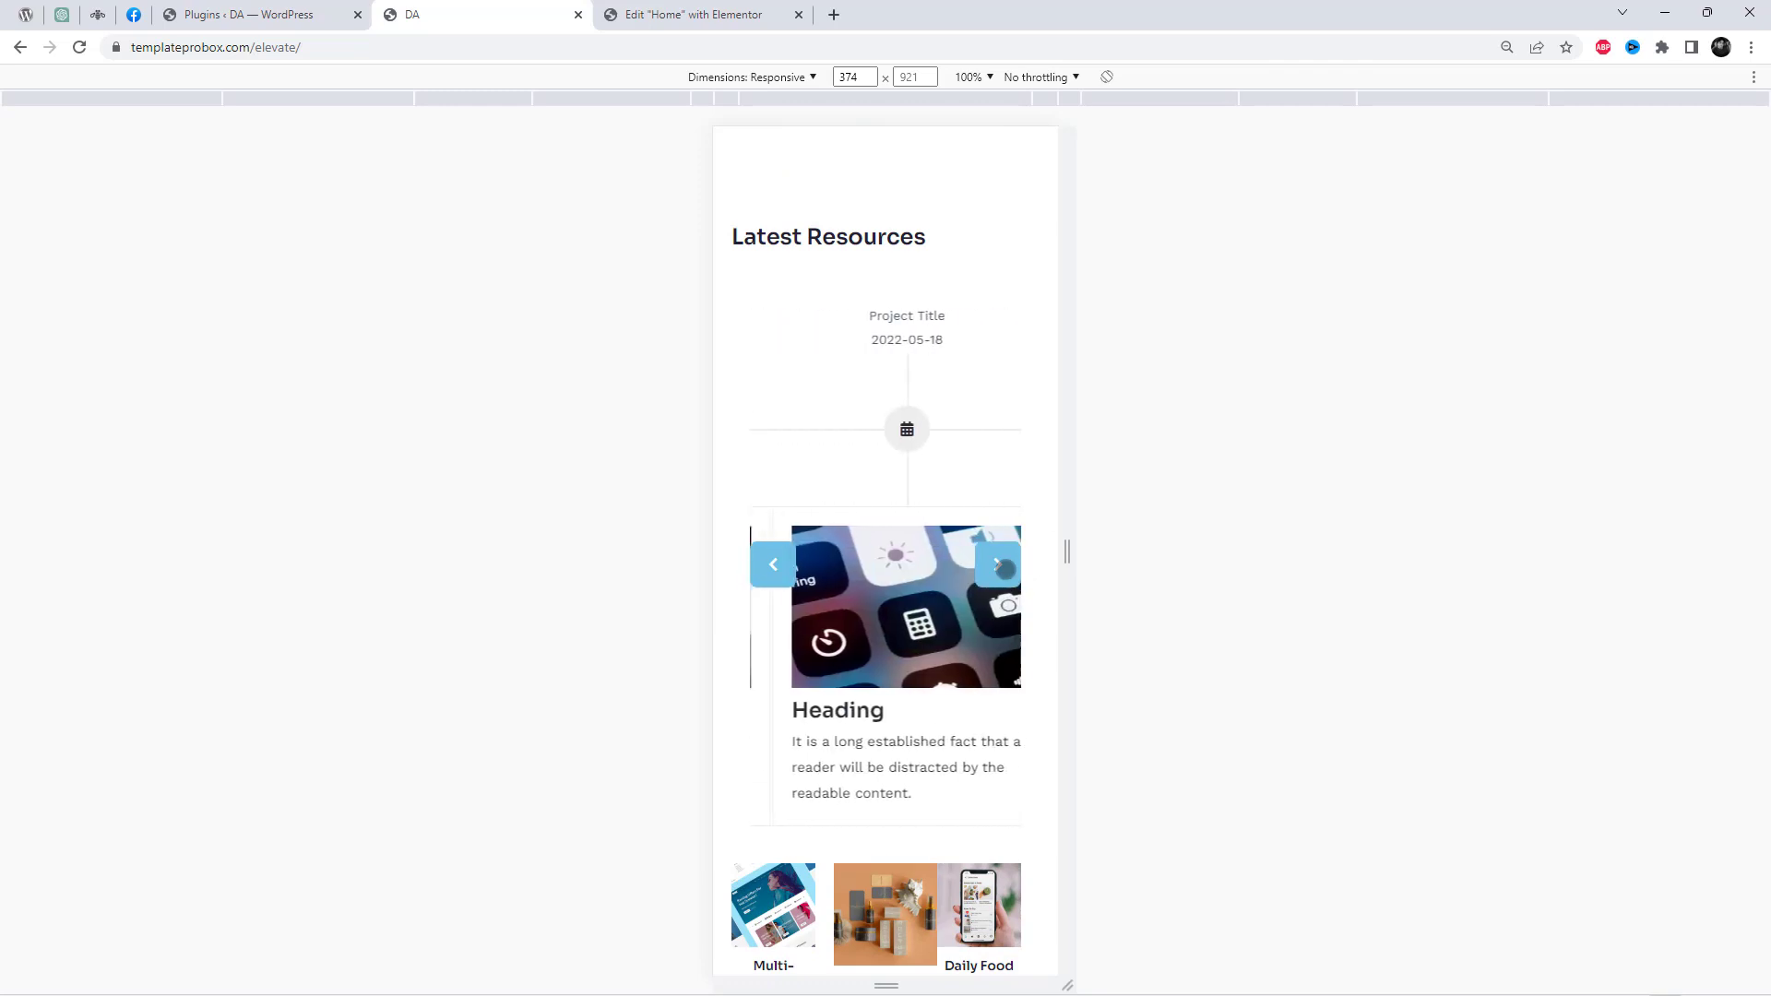
pyautogui.click(1001, 565)
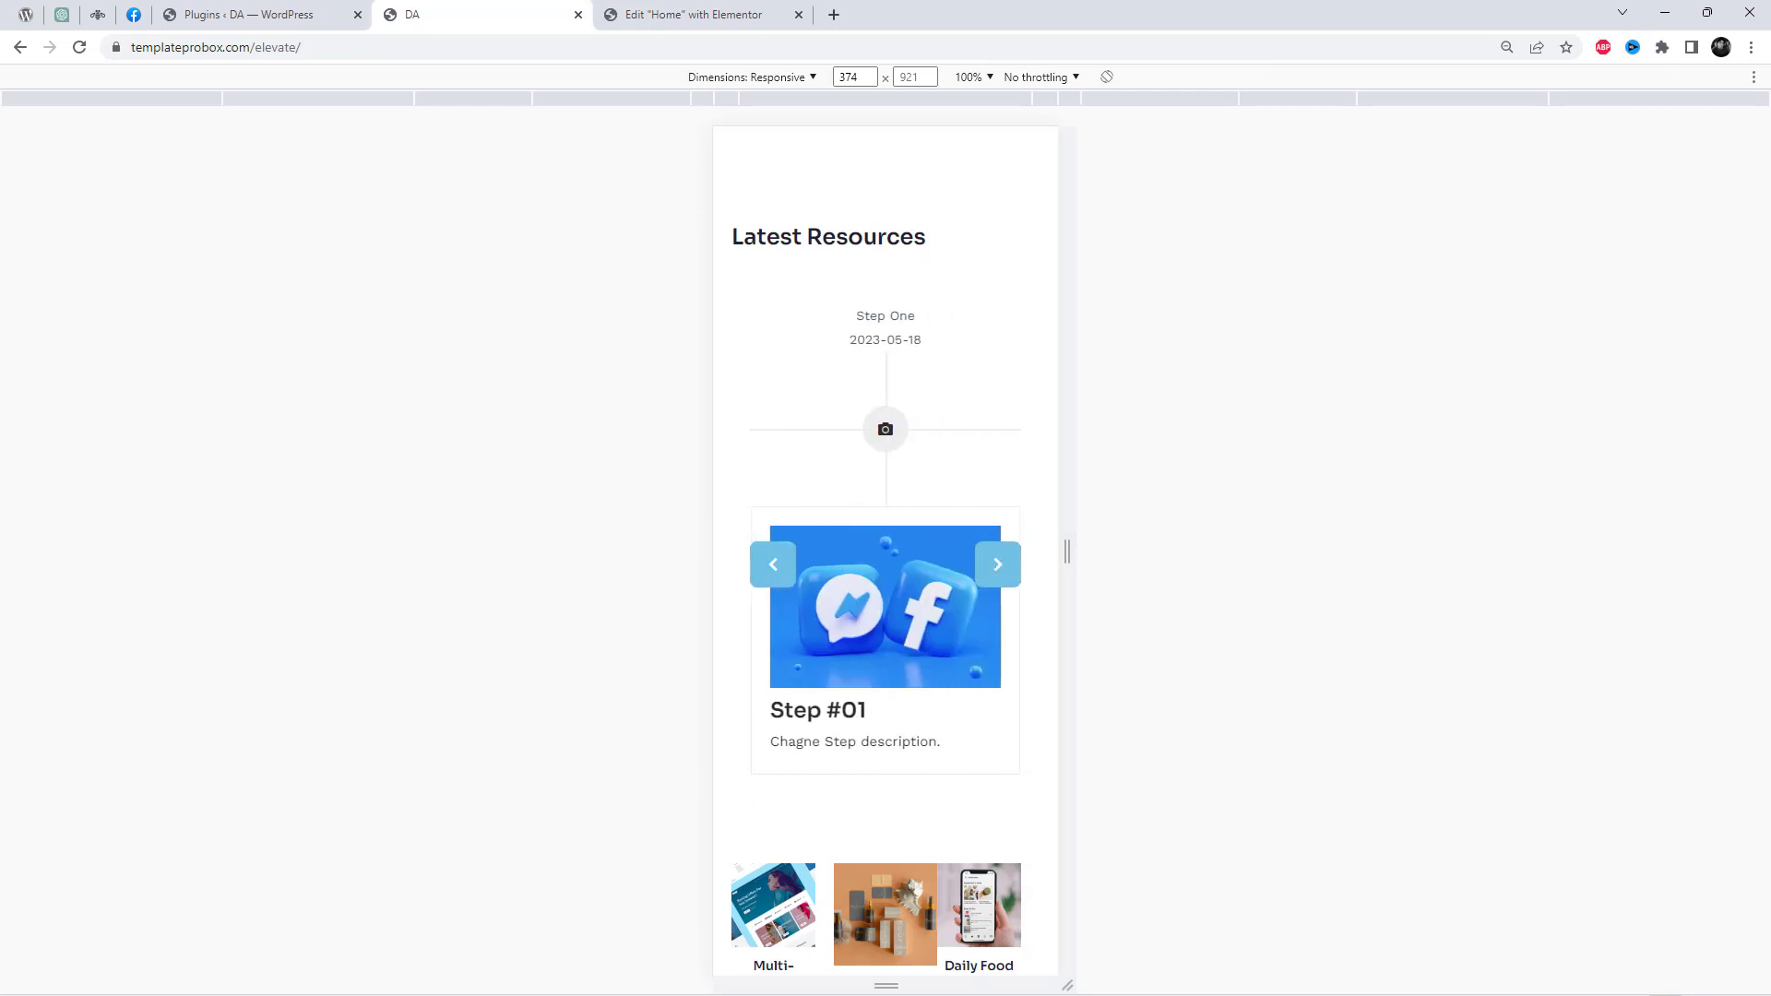
pyautogui.hotkey('ctrl', 'shift', 'm')
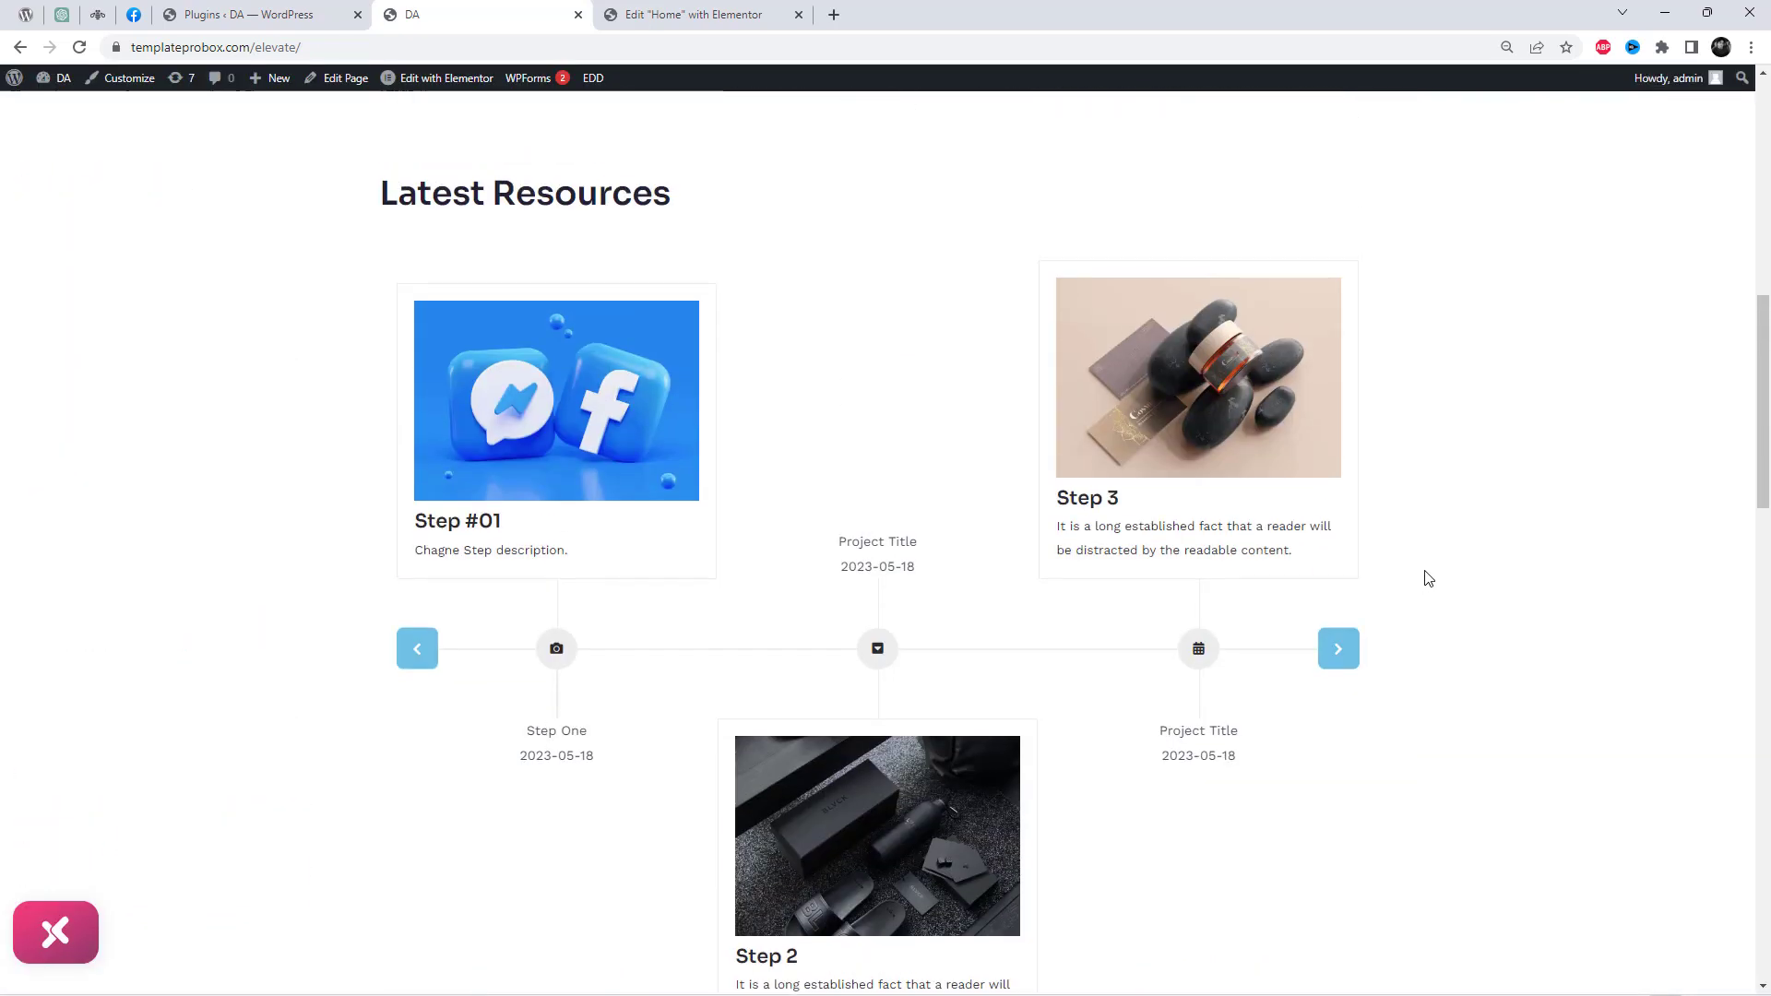
pyautogui.press('F11')
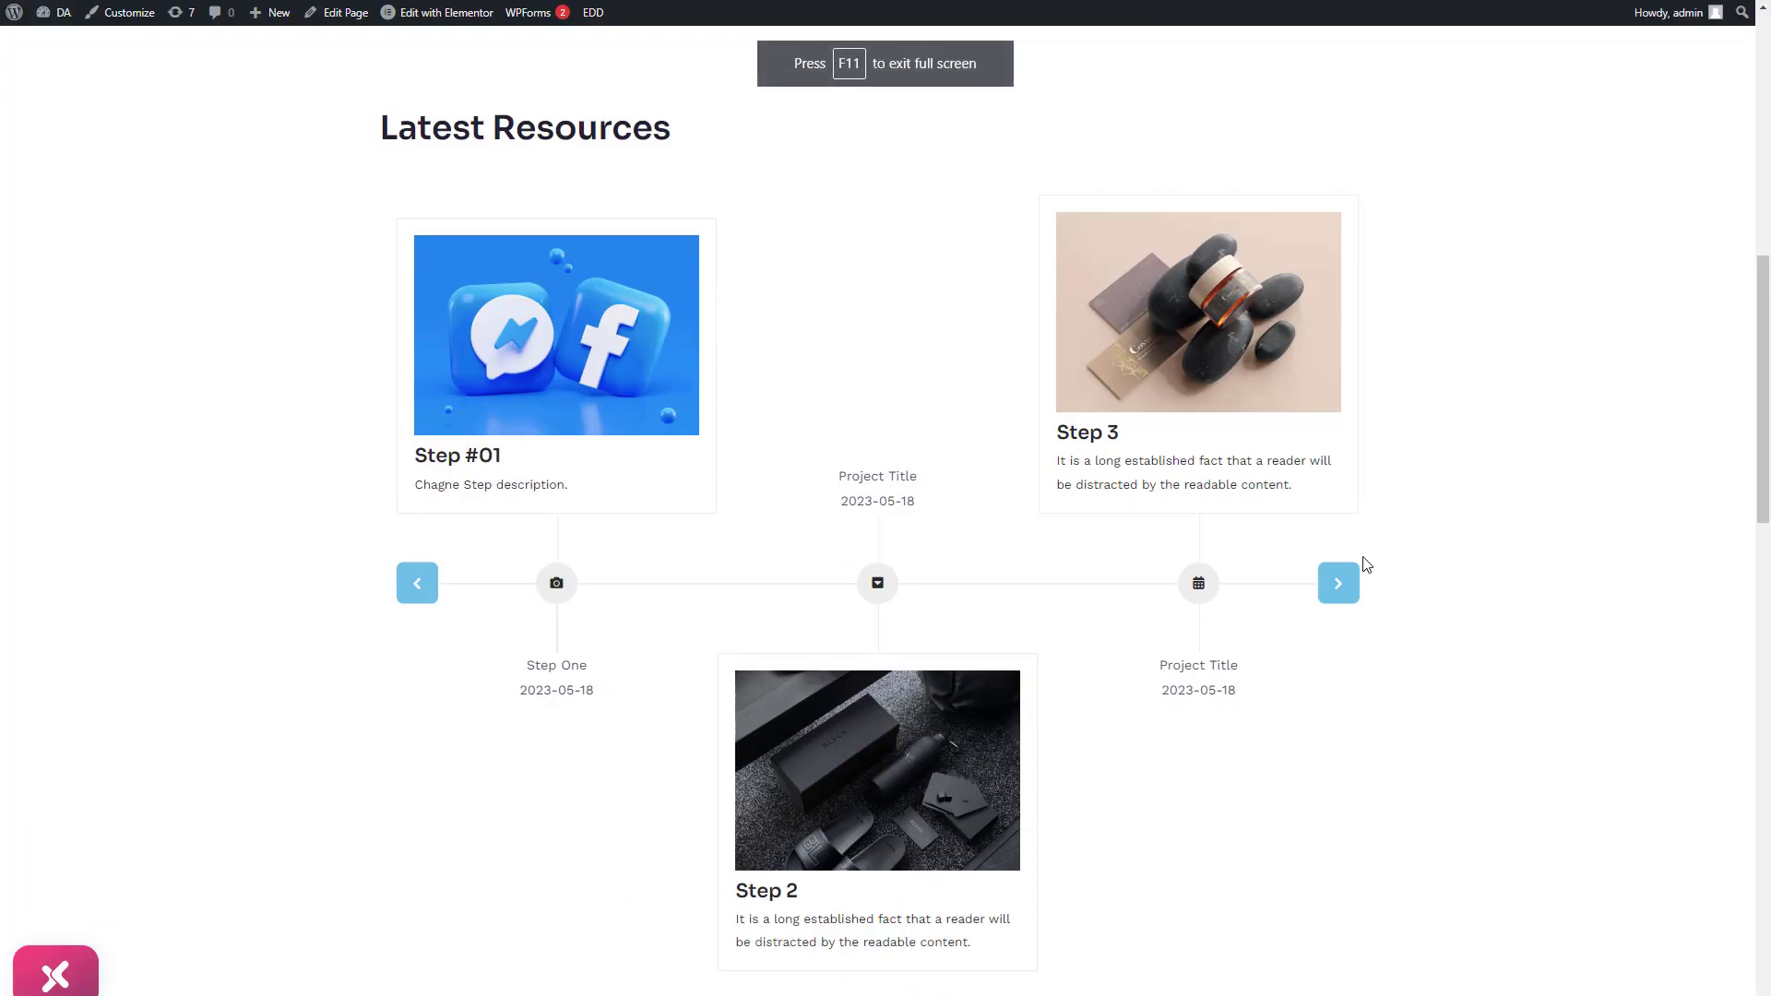
pyautogui.press('F11')
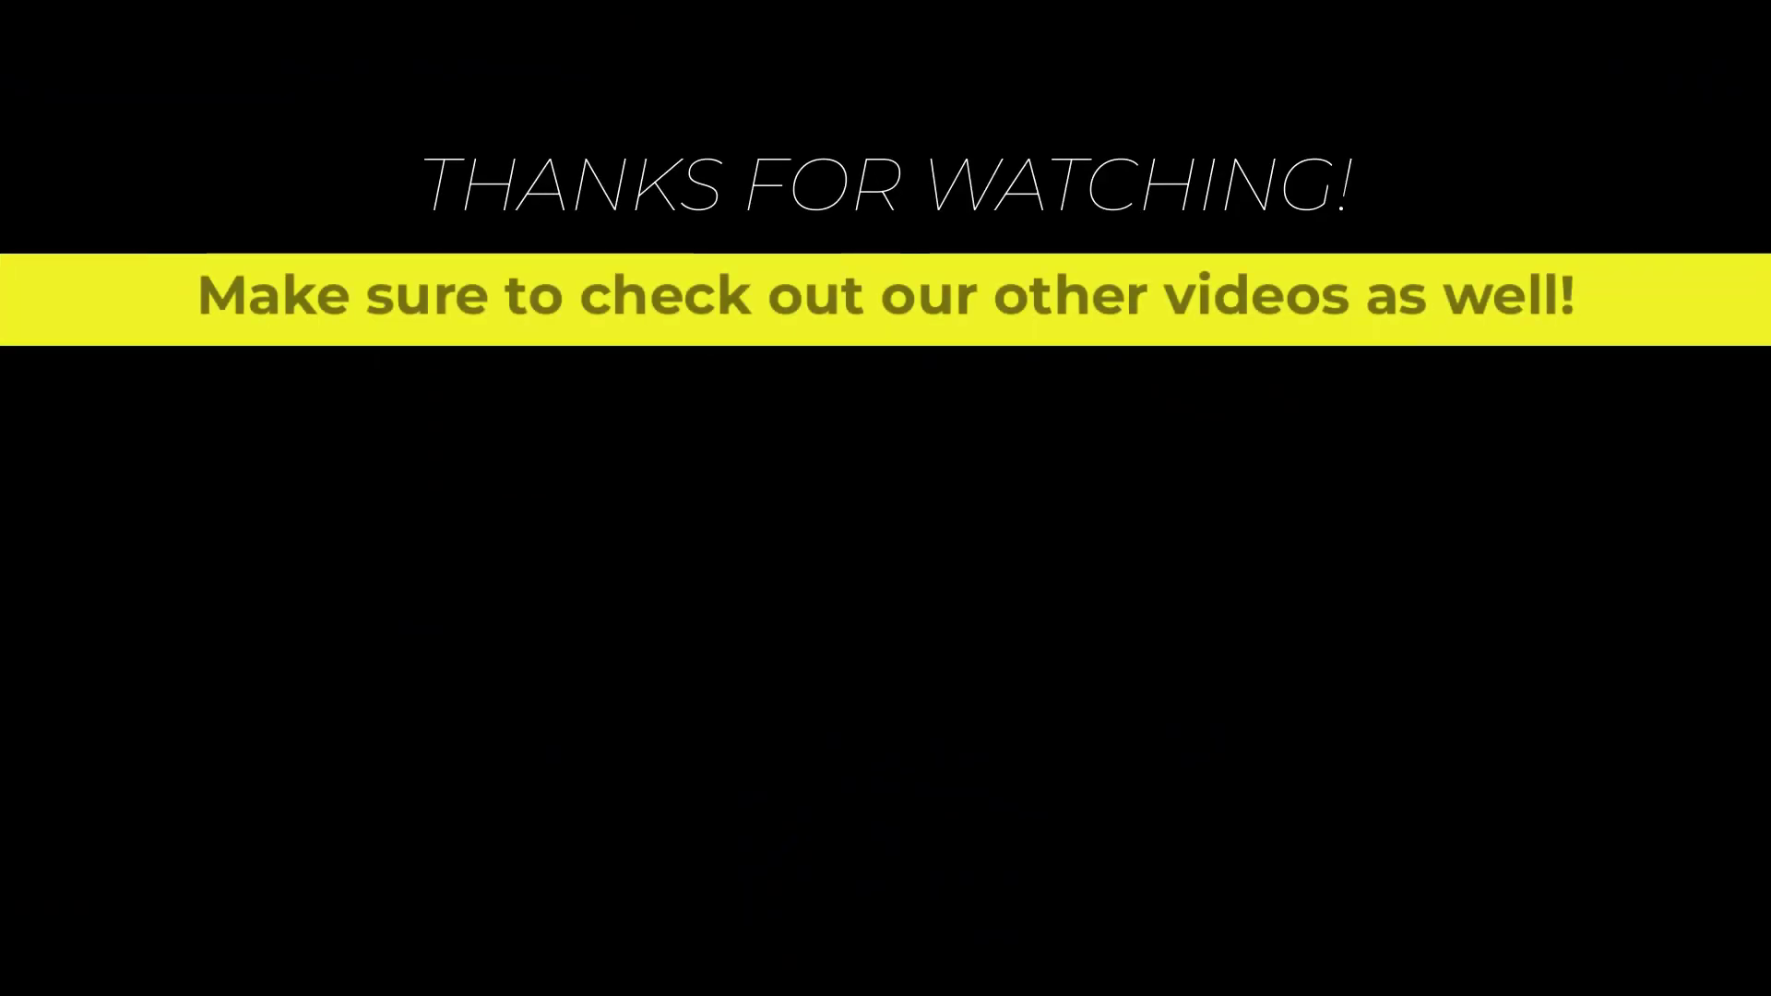